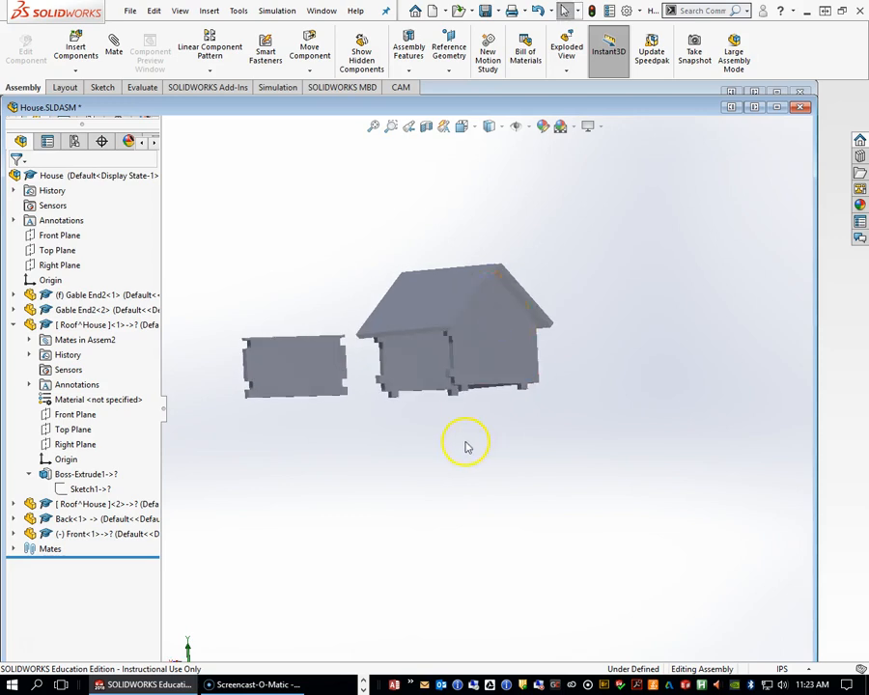
# Open the gable end on the near side of the house assembly as its own part
pyautogui.click(498, 361)
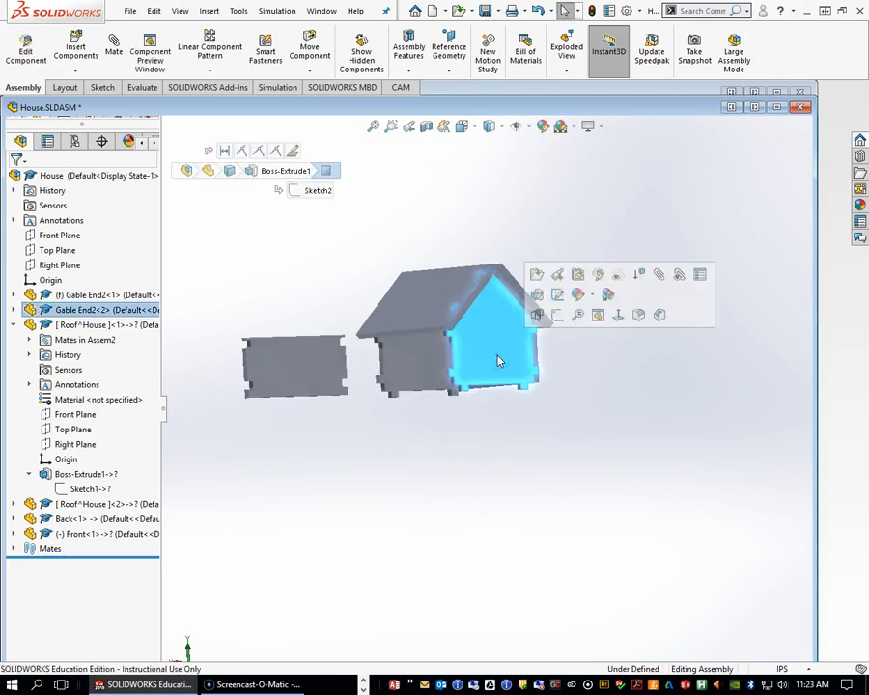
pyautogui.rightClick(498, 361)
pyautogui.press('Escape')
pyautogui.click(486, 356)
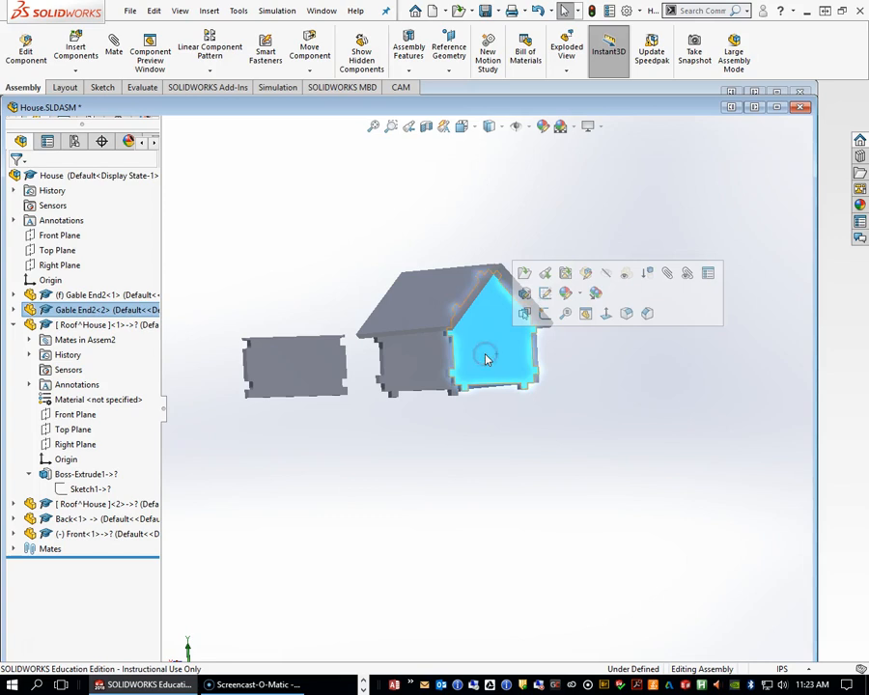
pyautogui.click(523, 272)
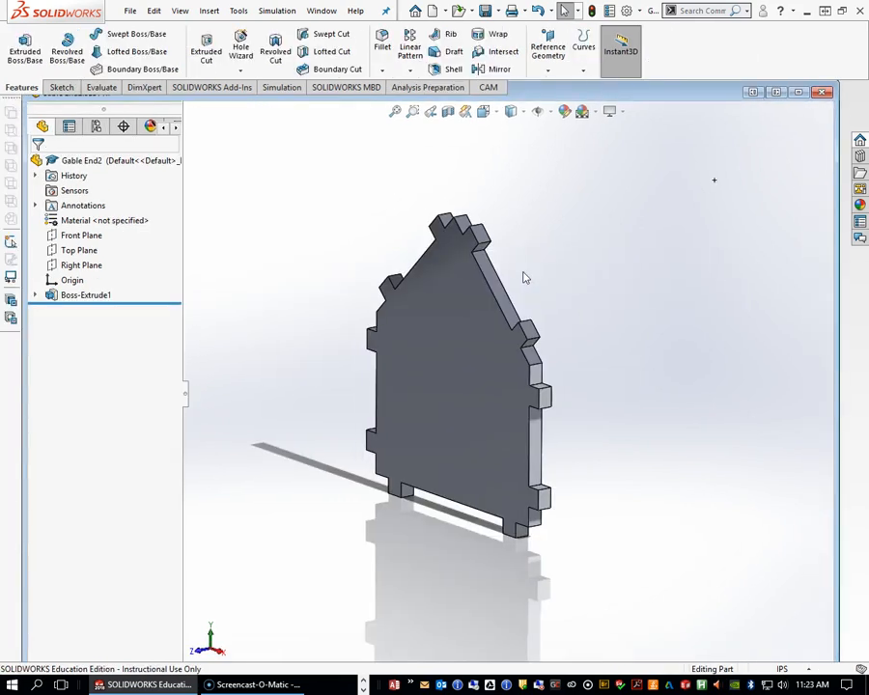
# Start a new sketch on the large flat face of the gable end and view it face-on
pyautogui.scroll(1, 227, 452)
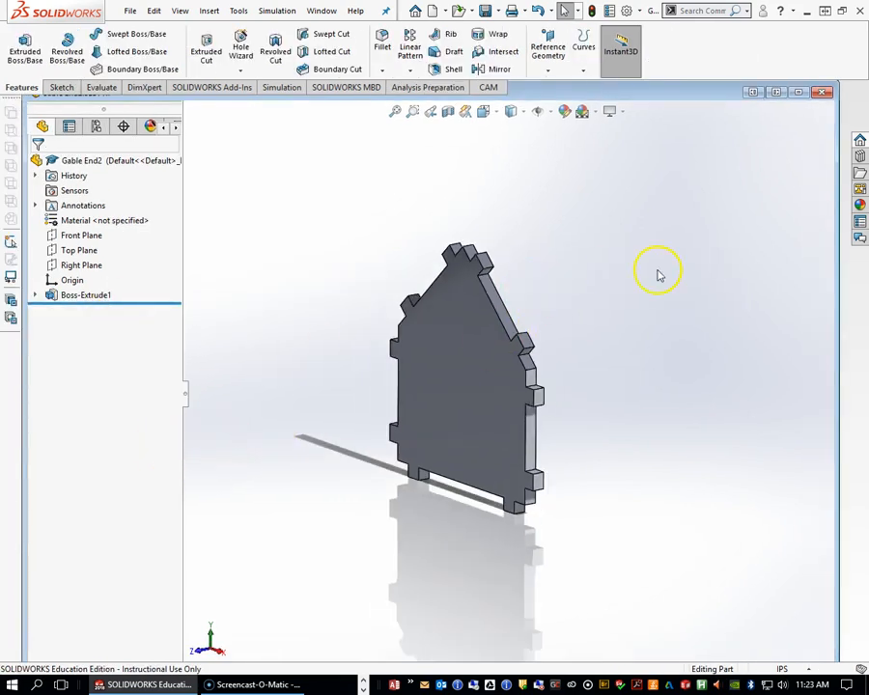
pyautogui.scroll(3, 520, 396)
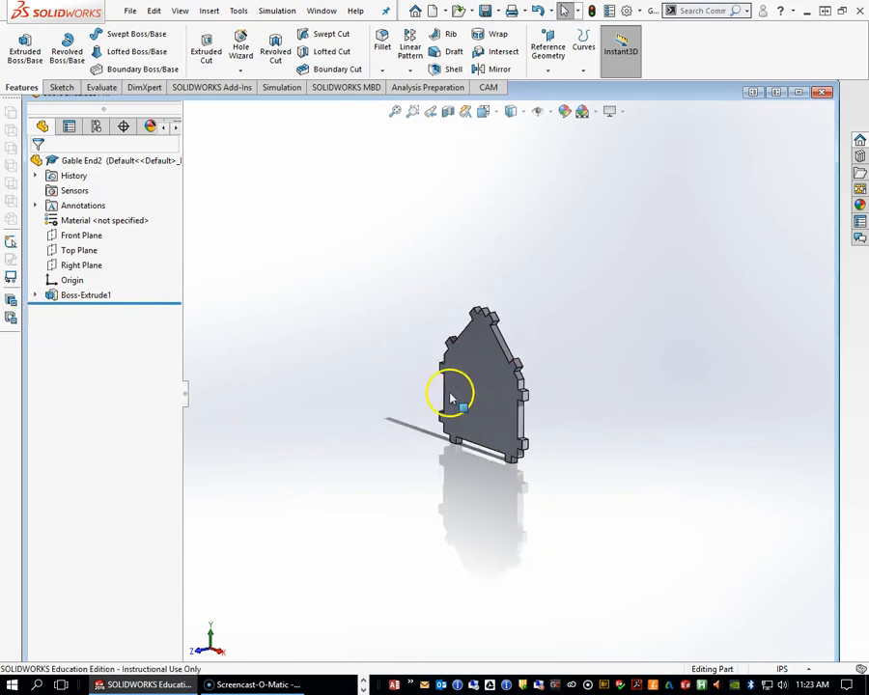
pyautogui.click(477, 413)
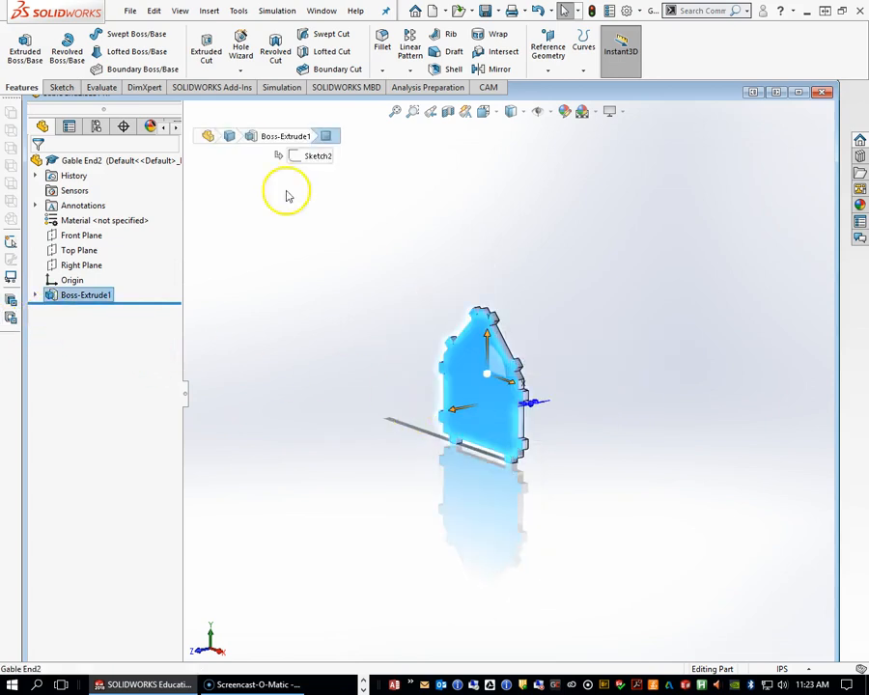
pyautogui.click(63, 87)
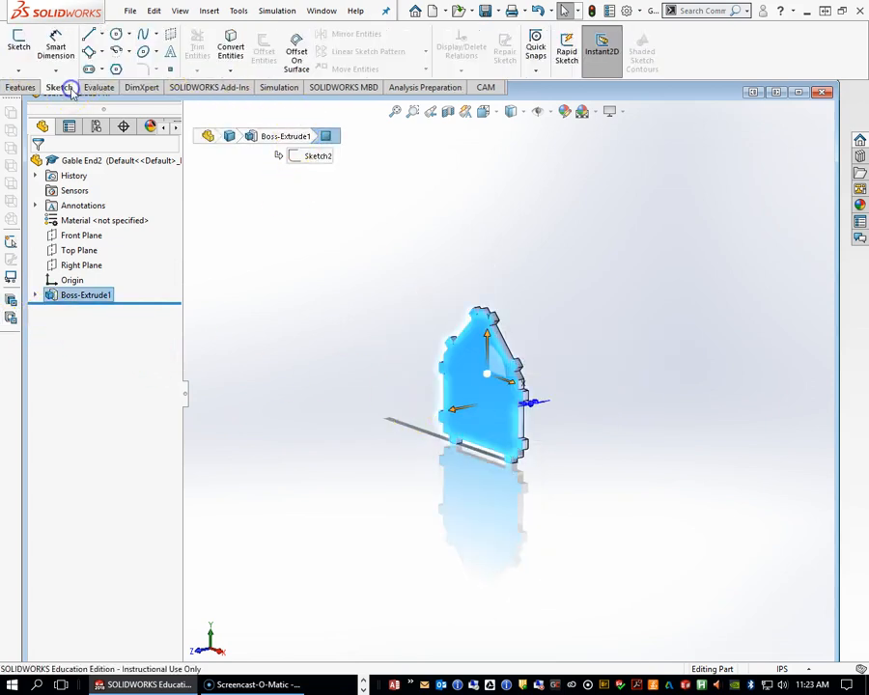
pyautogui.click(20, 47)
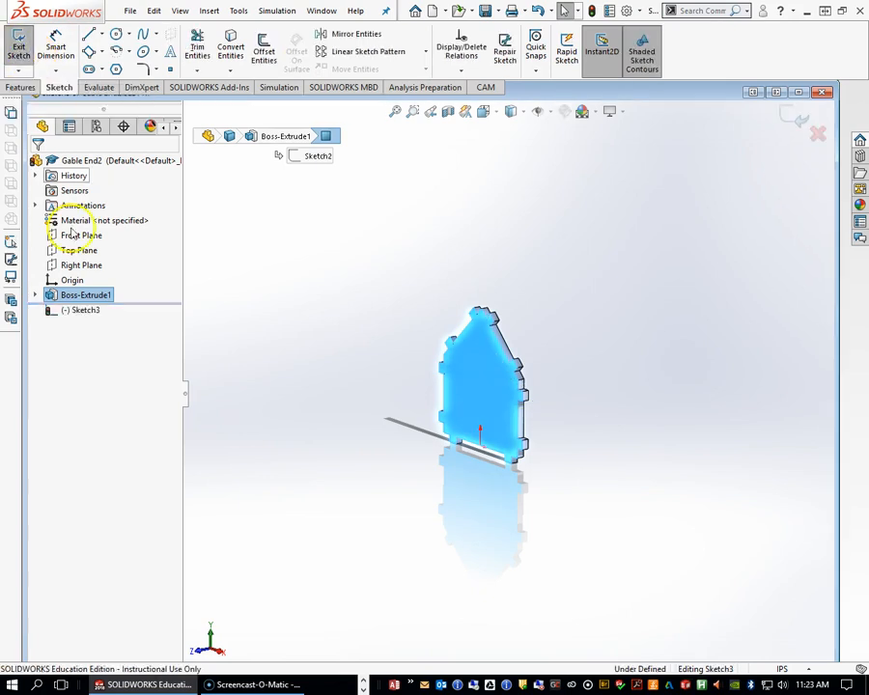
pyautogui.click(82, 311)
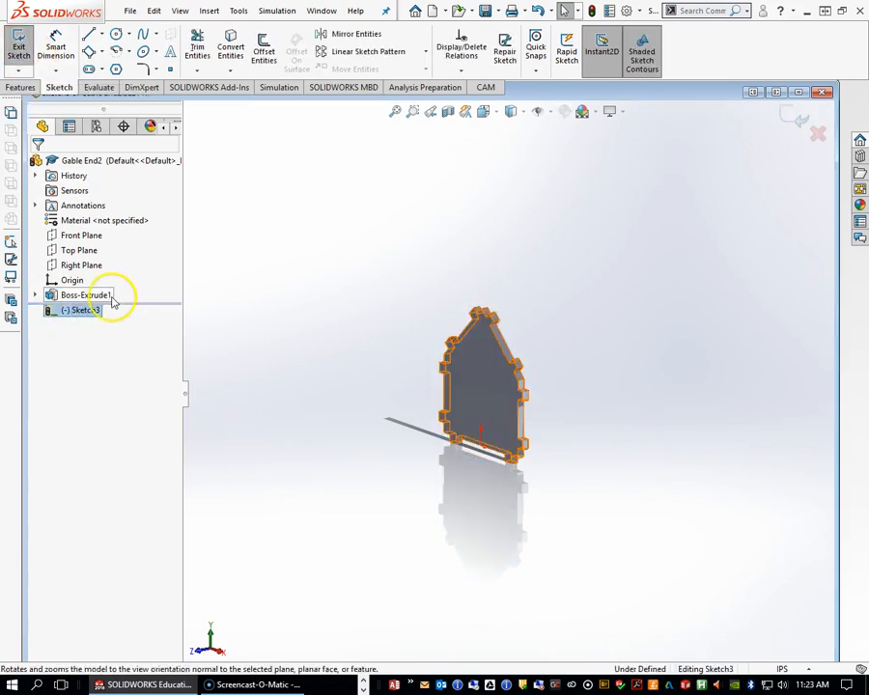
pyautogui.click(118, 286)
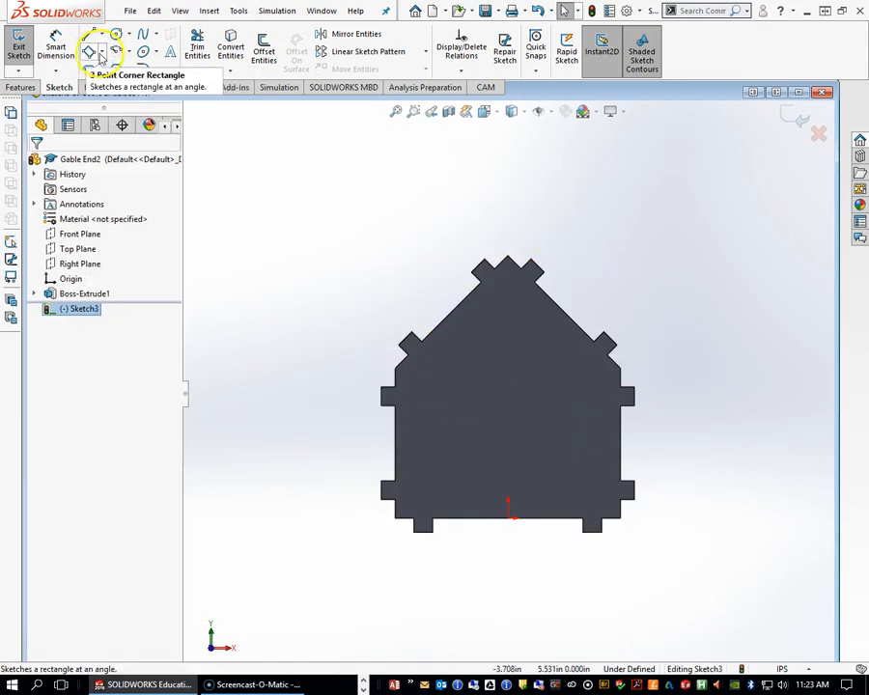
# Sketch a corner rectangle about 0.70 in wide and 0.90 in tall on the left half of the gable face
pyautogui.click(101, 52)
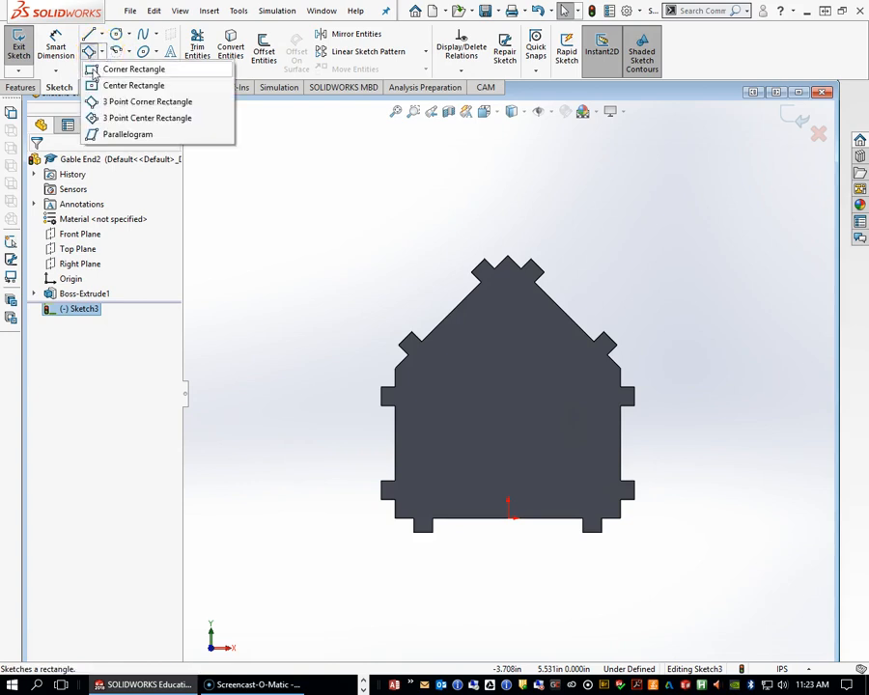
pyautogui.click(97, 70)
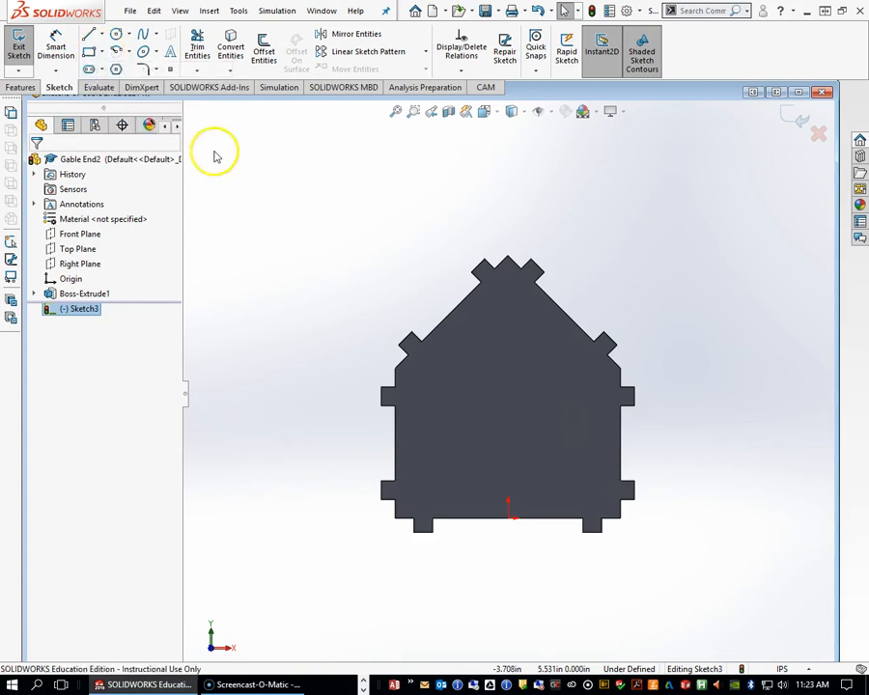
pyautogui.click(437, 456)
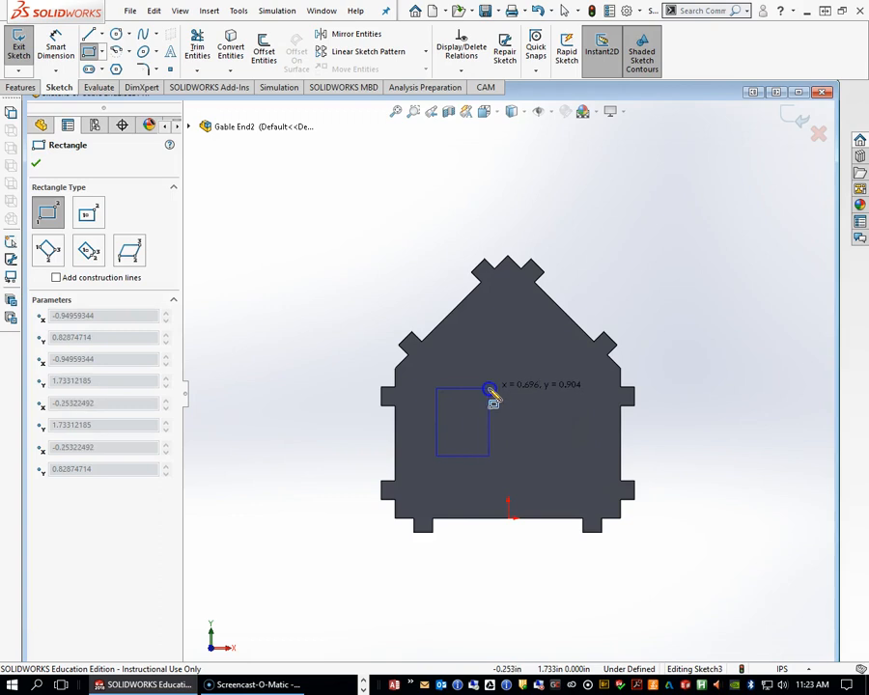
pyautogui.click(489, 389)
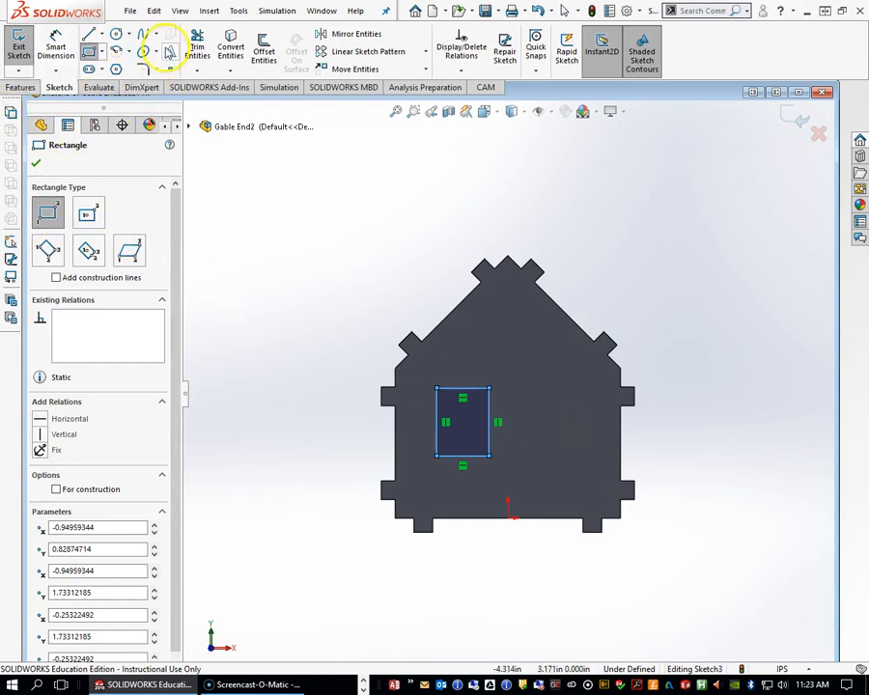
# Draw a vertical centerline from the roof peak down to the middle of the gable's bottom edge
pyautogui.click(100, 33)
pyautogui.click(115, 66)
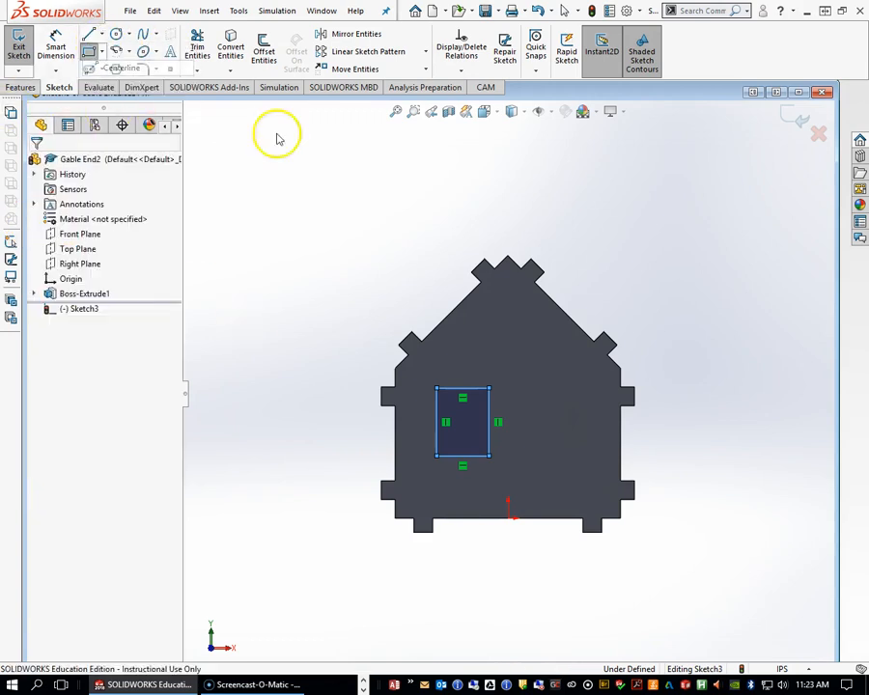
pyautogui.click(507, 261)
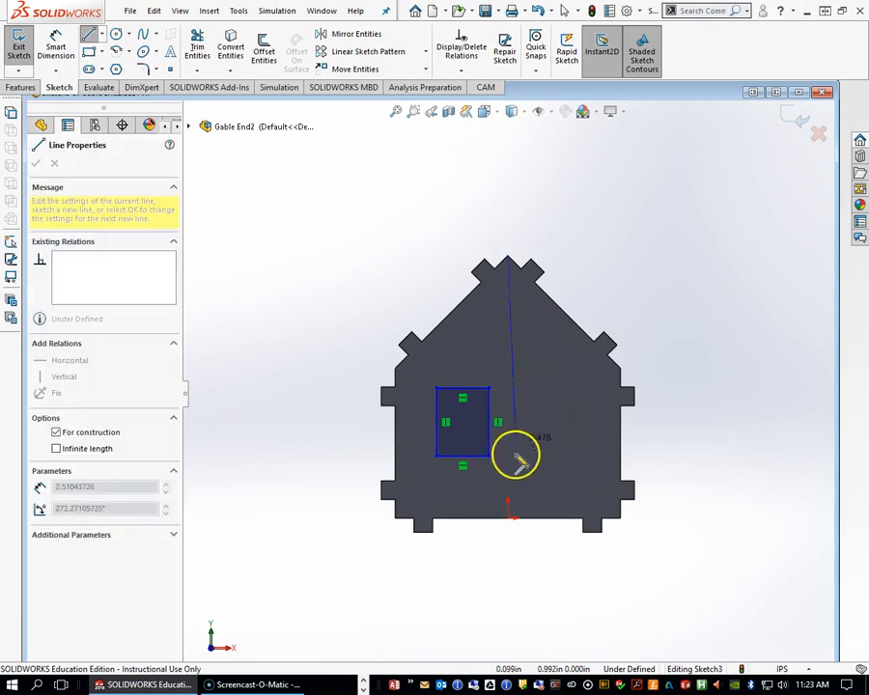
pyautogui.click(508, 521)
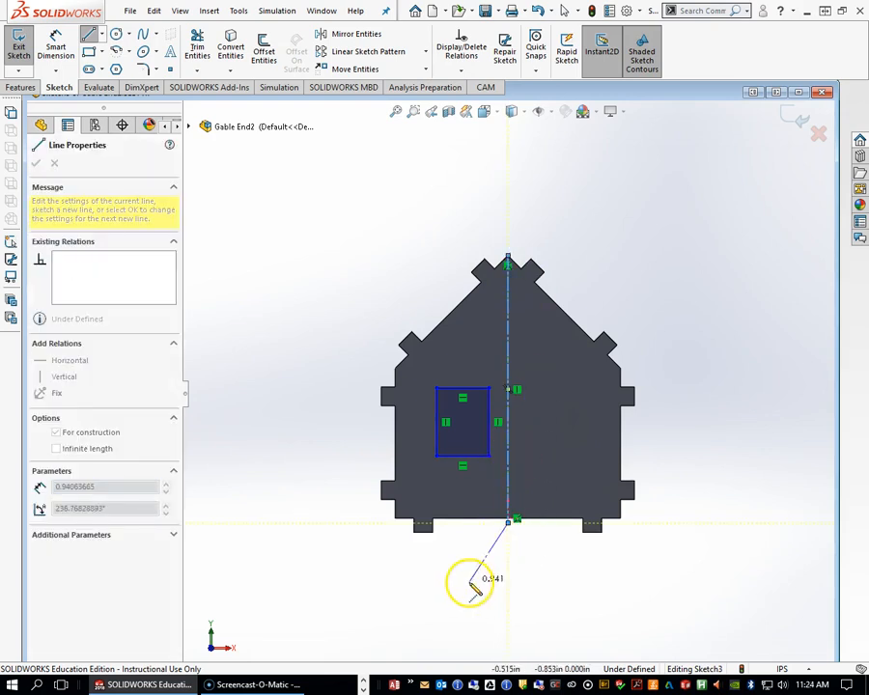
pyautogui.press('Escape')
# Dimension the top edge of the window rectangle and set its width to 0.625 in
pyautogui.scroll(2, 430, 385)
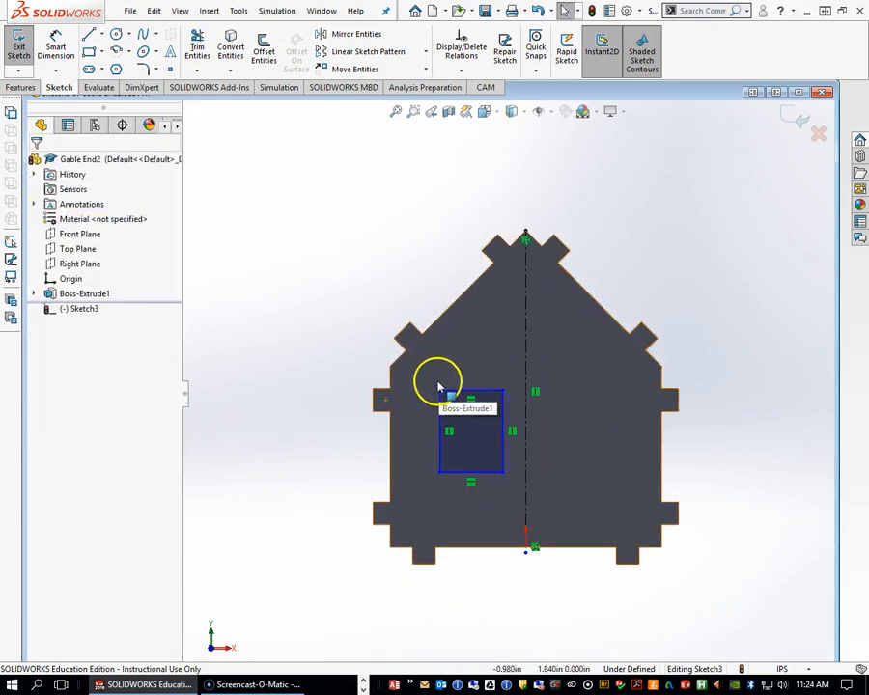
pyautogui.scroll(1, 543, 530)
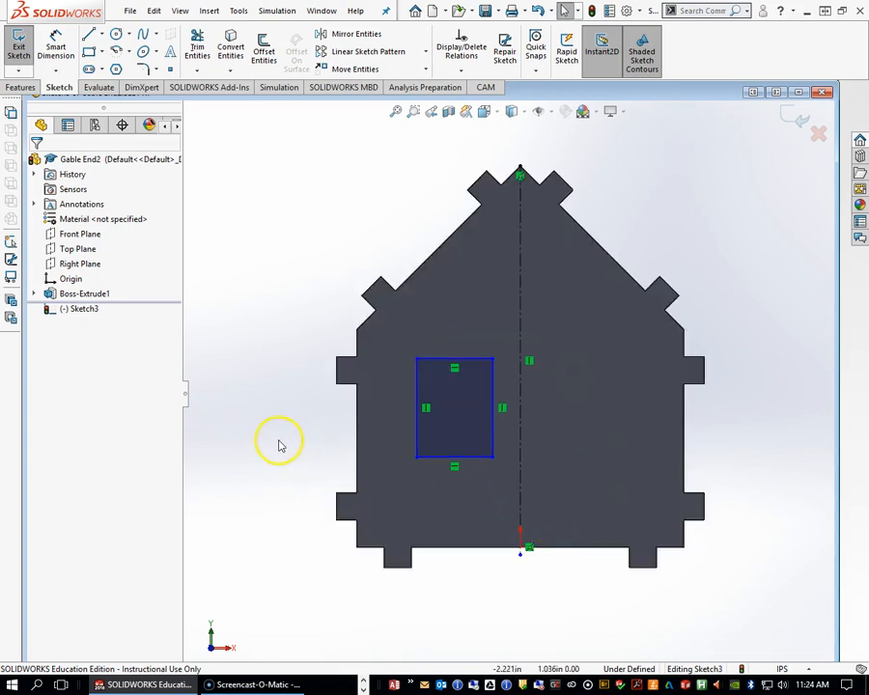
pyautogui.click(56, 48)
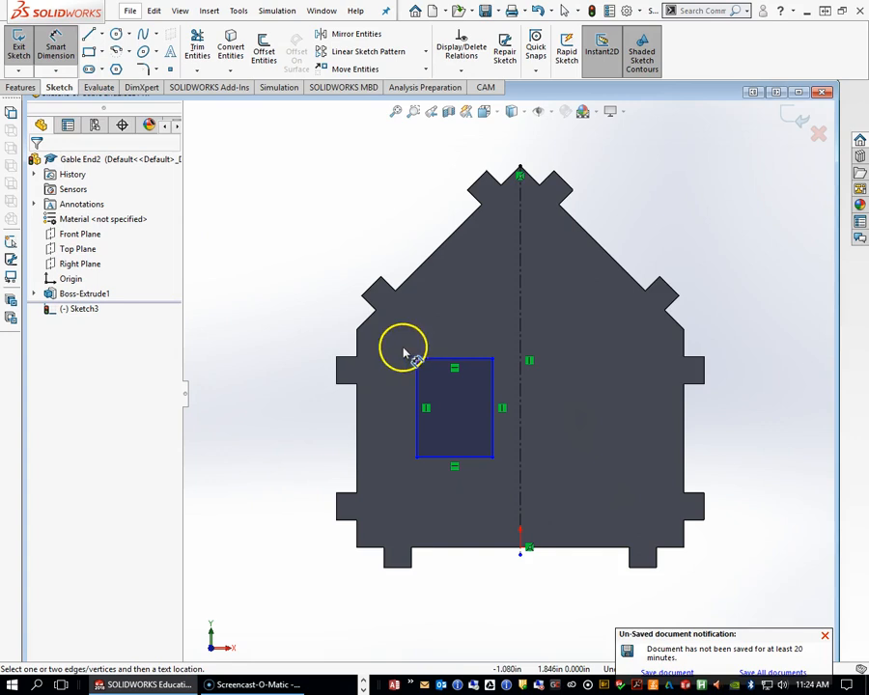
pyautogui.click(443, 359)
pyautogui.click(449, 298)
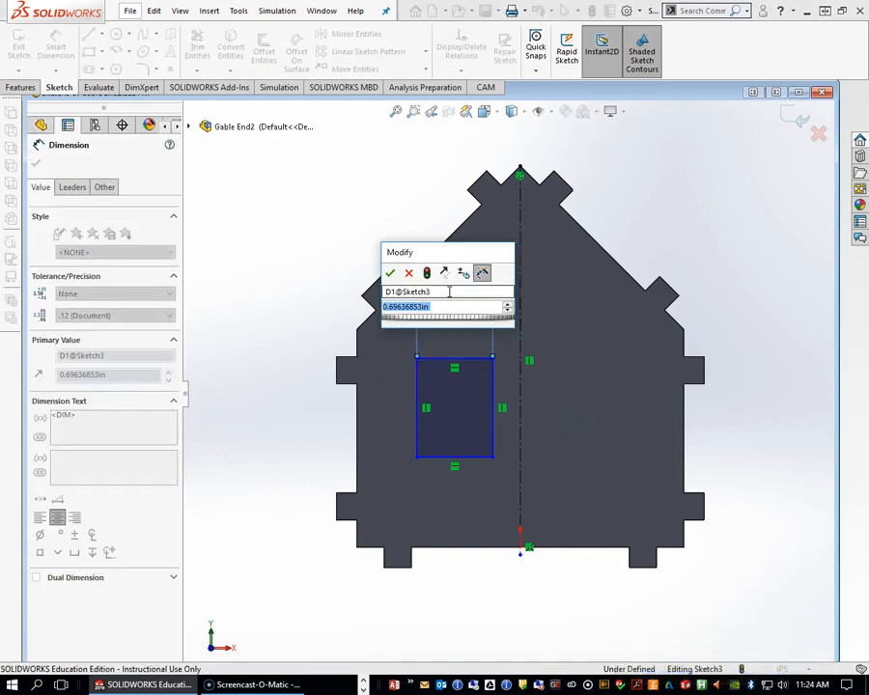
pyautogui.press('BackSpace')
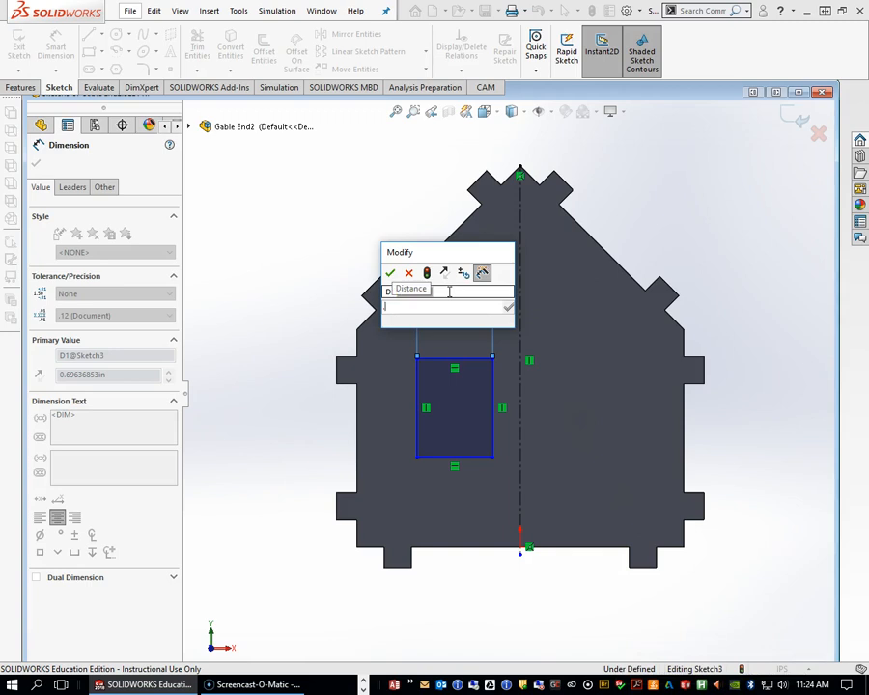
pyautogui.write('.65')
pyautogui.press('BackSpace')
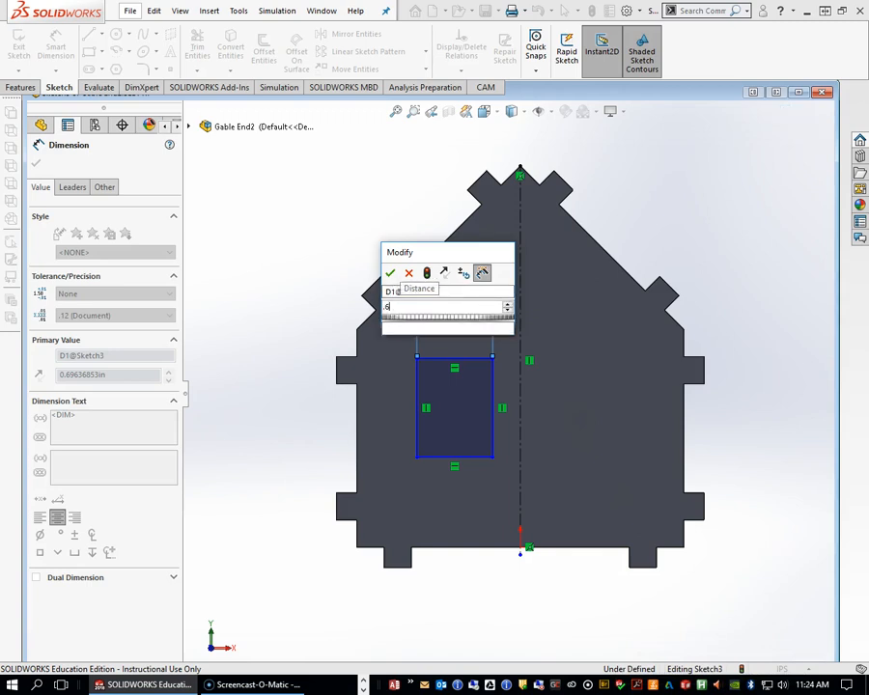
pyautogui.press('BackSpace')
pyautogui.press('BackSpace')
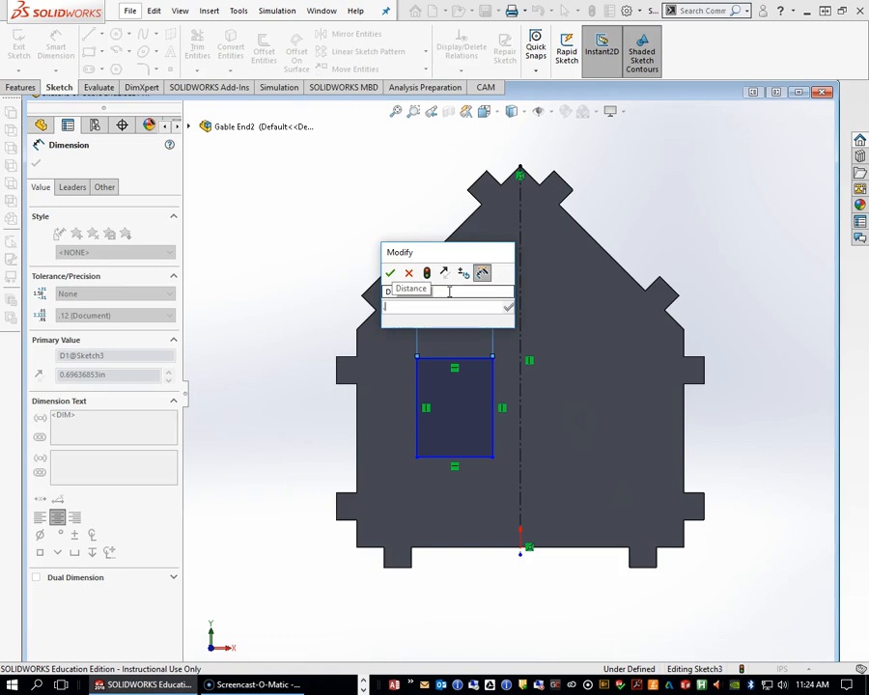
pyautogui.write('.625')
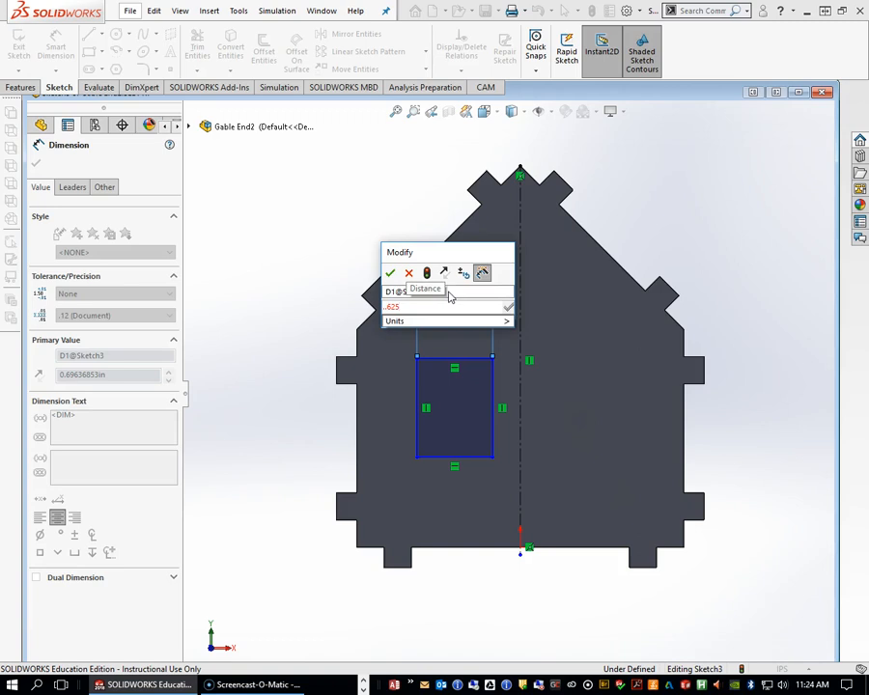
pyautogui.press('BackSpace')
pyautogui.press('BackSpace')
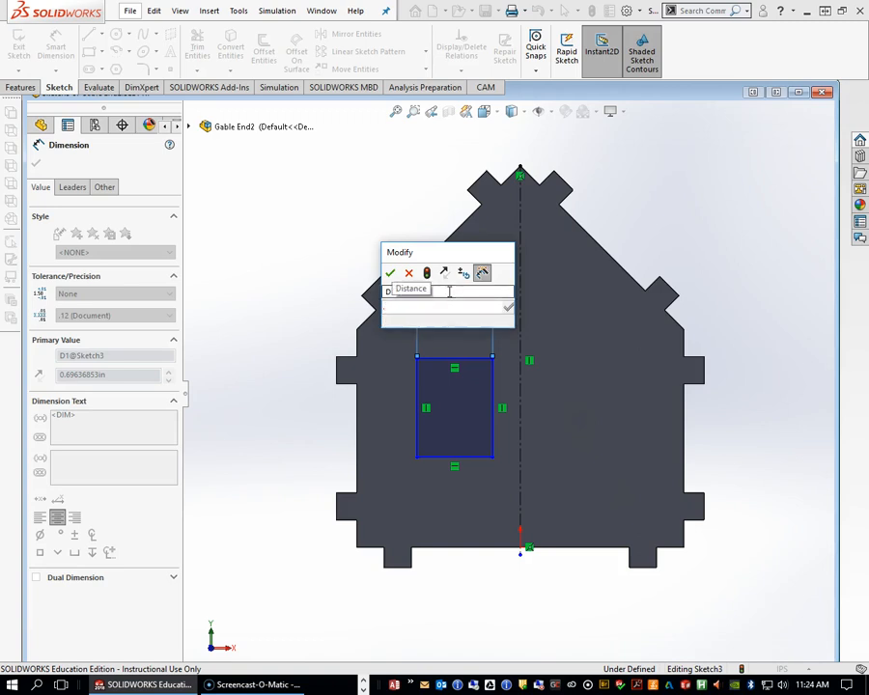
pyautogui.write('2')
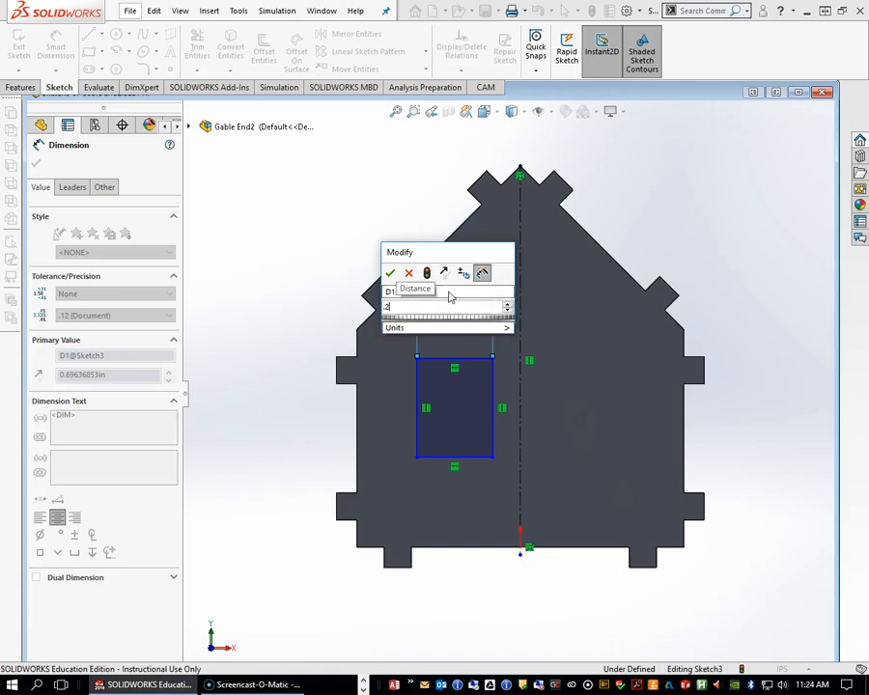
pyautogui.press('BackSpace')
pyautogui.write('625')
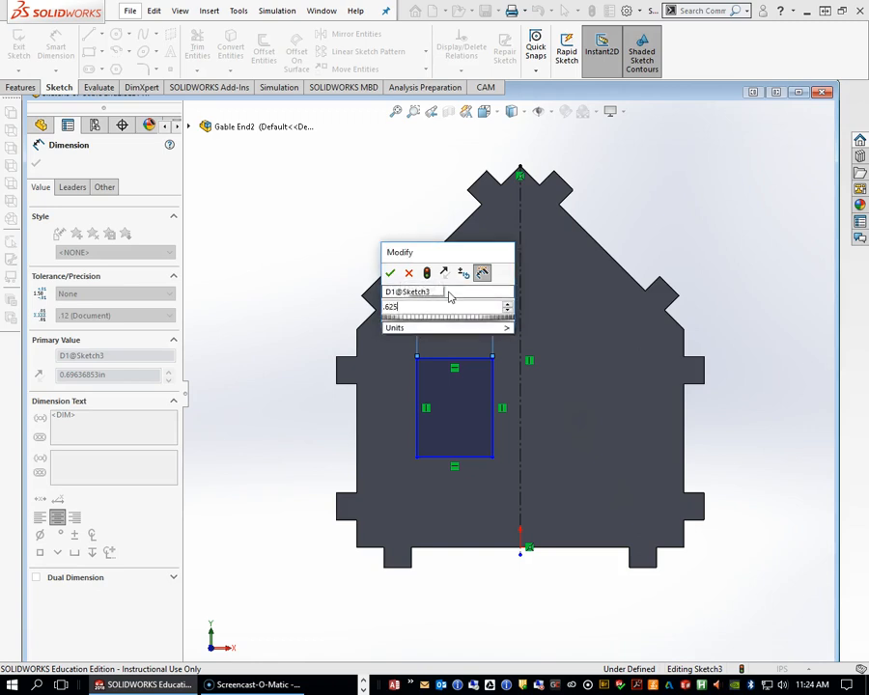
pyautogui.press('Return')
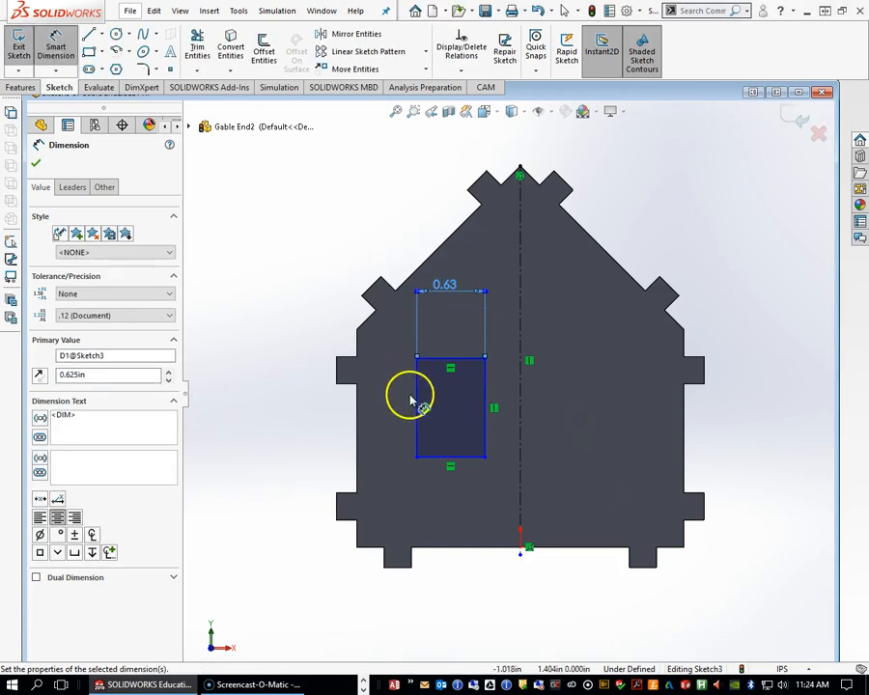
# Dimension the left edge of the window rectangle and set its height to 0.75 in
pyautogui.click(417, 391)
pyautogui.click(386, 398)
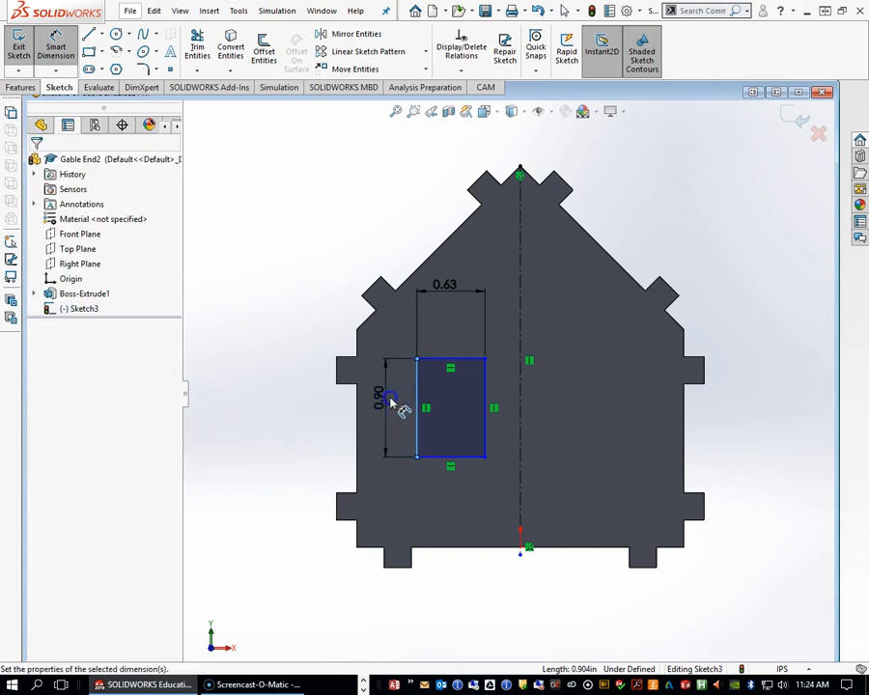
pyautogui.write('.75')
pyautogui.press('Return')
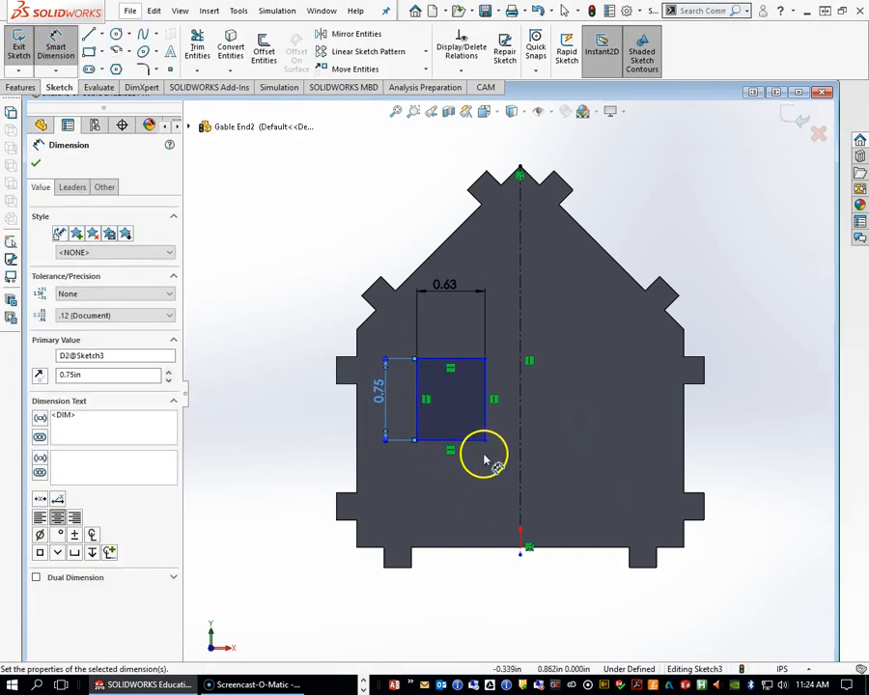
# Try to sketch a corner rectangle about 0.31 in wide and 0.38 in tall as the window's lower-left pane
pyautogui.scroll(-1, 485, 458)
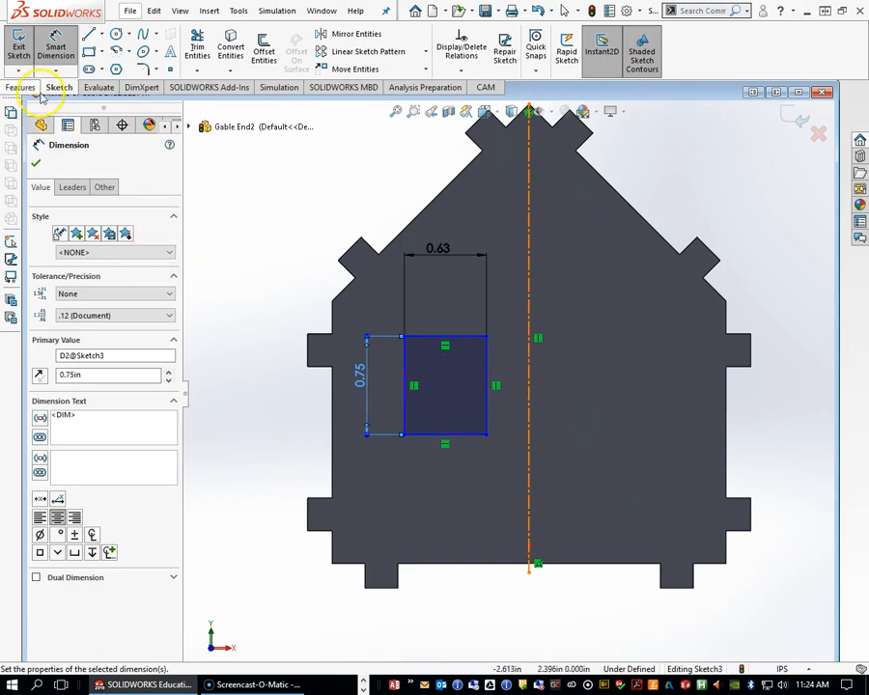
pyautogui.click(89, 53)
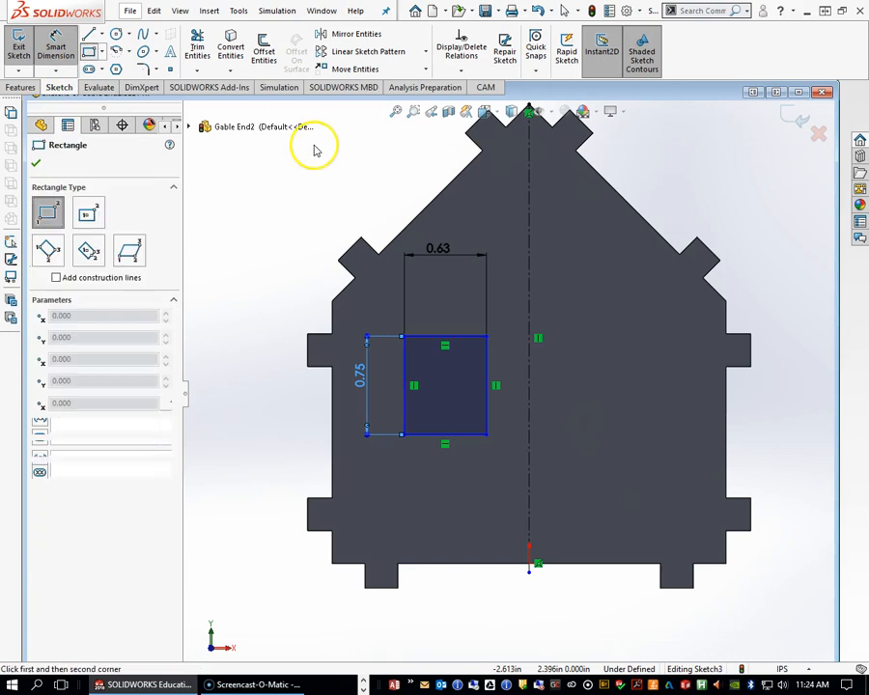
pyautogui.click(404, 435)
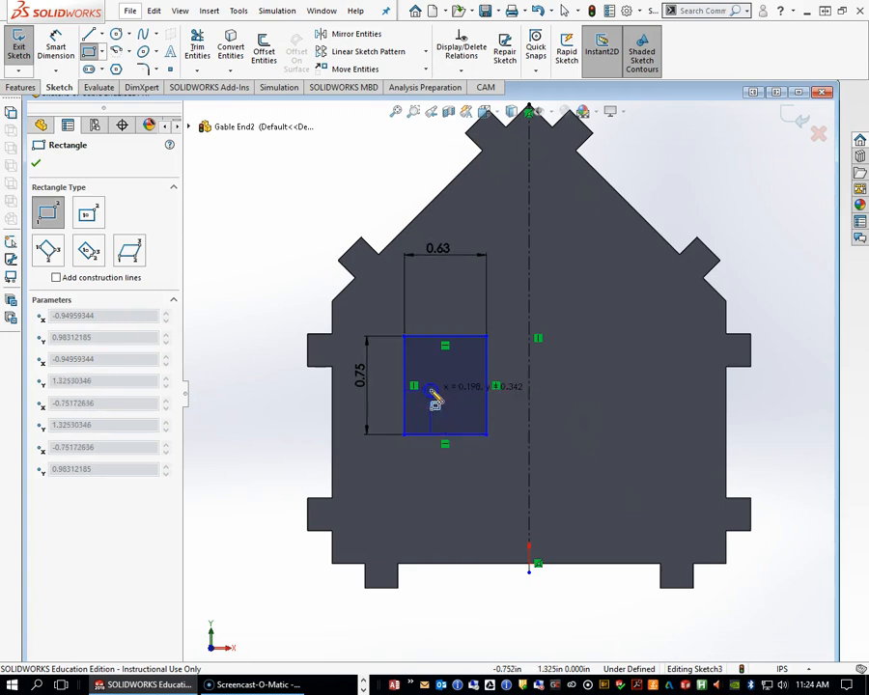
pyautogui.click(435, 389)
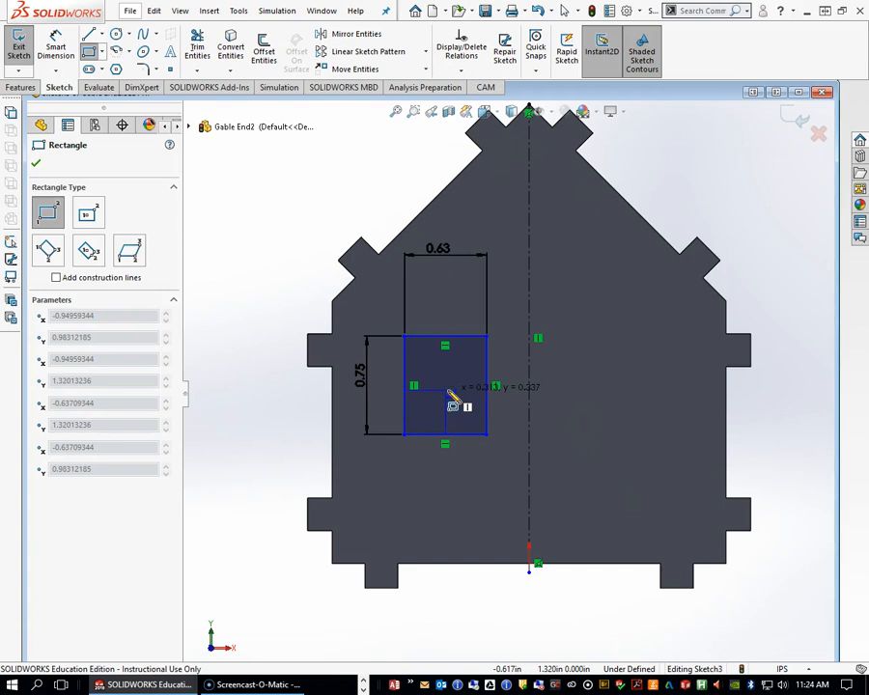
pyautogui.click(445, 434)
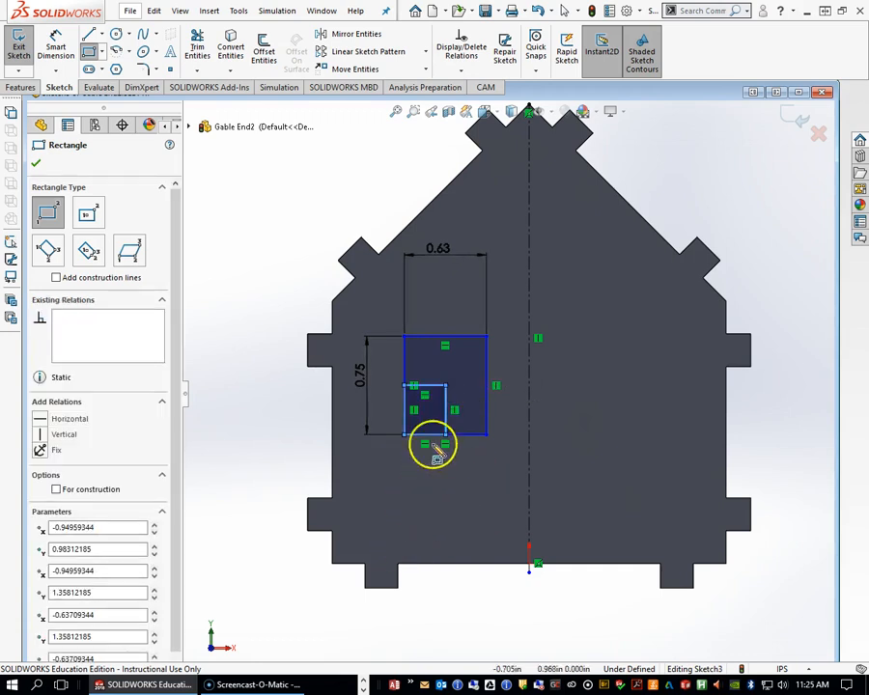
pyautogui.scroll(-2, 431, 450)
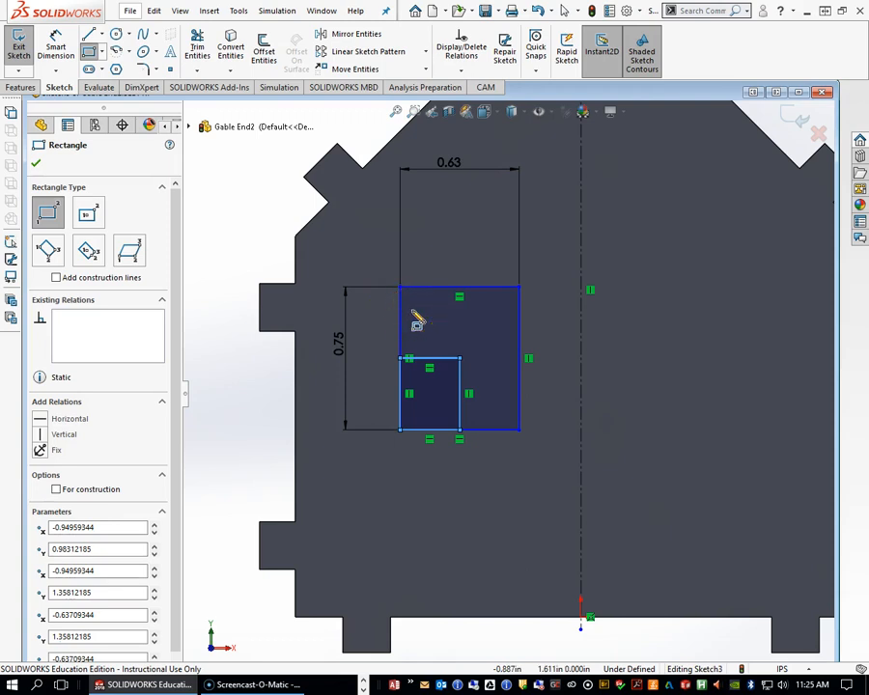
pyautogui.hotkey('ctrl', 'z')
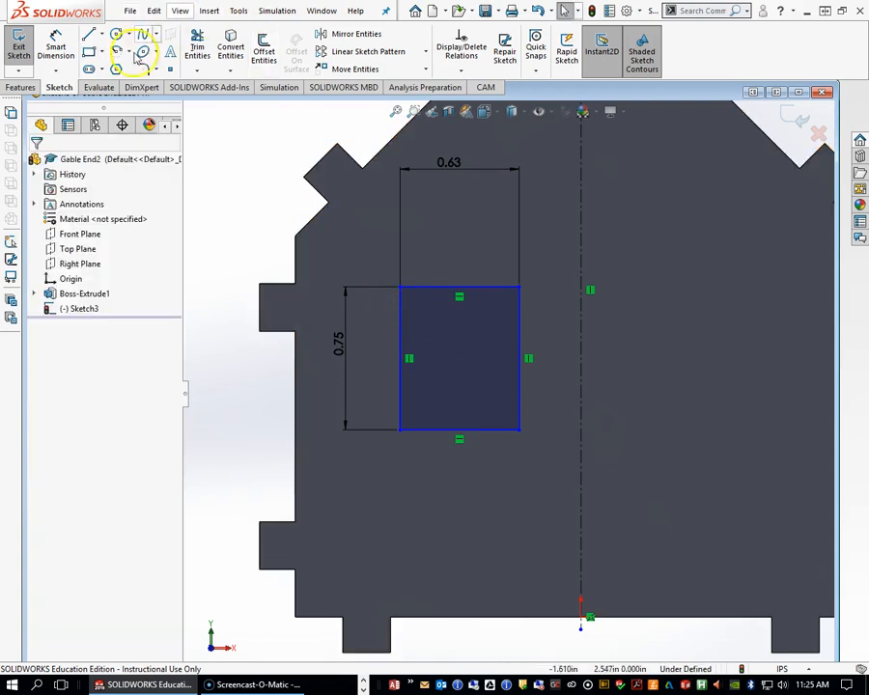
# Draw a vertical centerline between the midpoints of the window rectangle's top and bottom edges
pyautogui.click(102, 35)
pyautogui.click(107, 66)
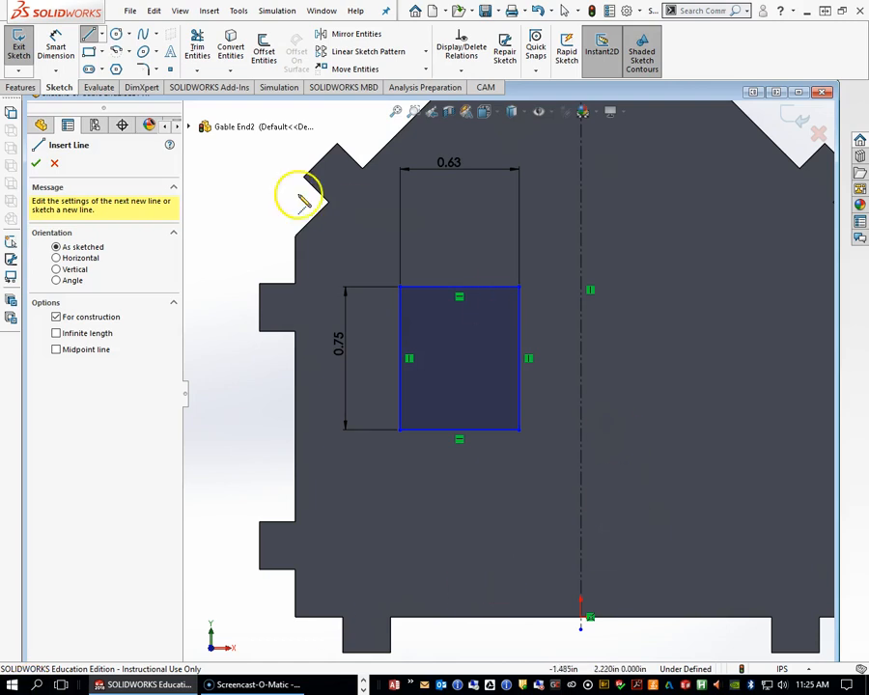
pyautogui.click(460, 290)
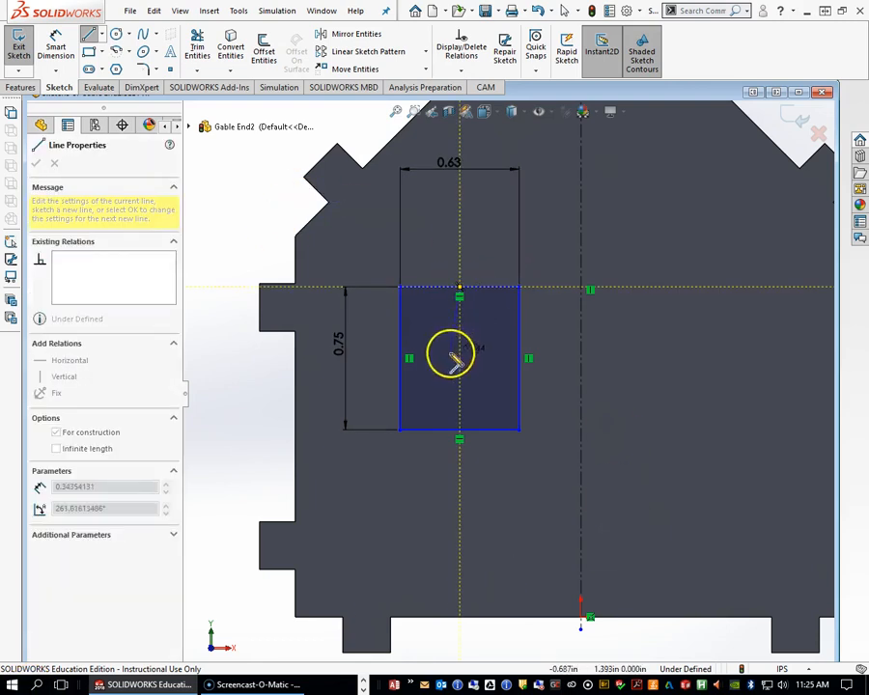
pyautogui.click(460, 429)
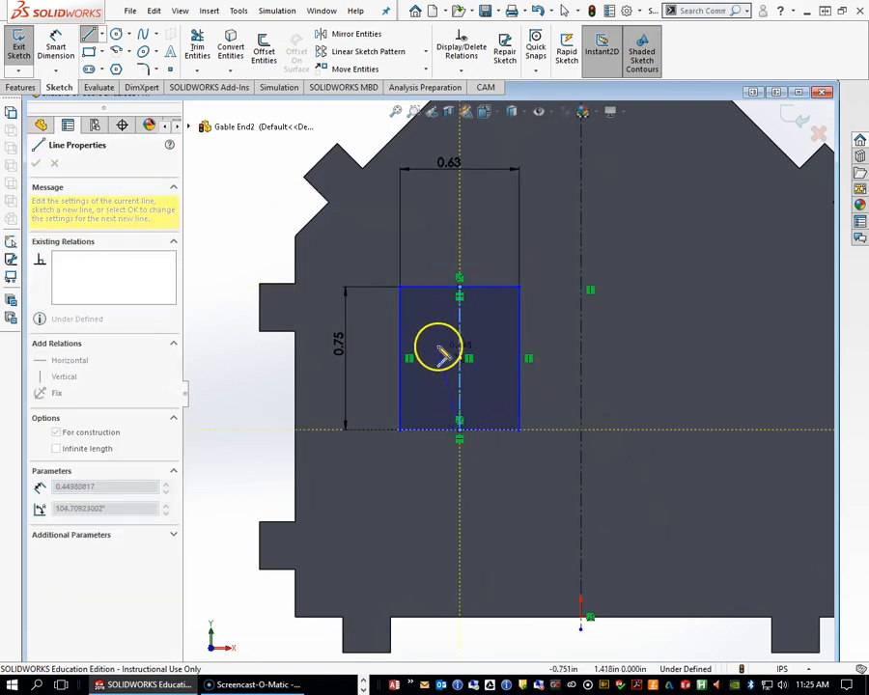
pyautogui.press('Escape')
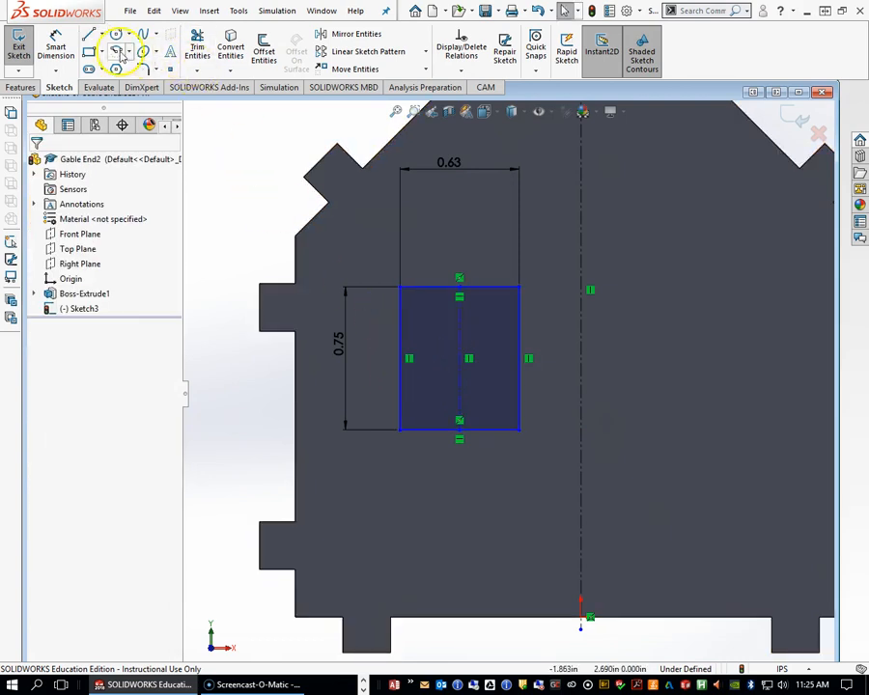
# Draw a horizontal centerline between the midpoints of the window rectangle's left and right edges
pyautogui.click(102, 35)
pyautogui.click(133, 66)
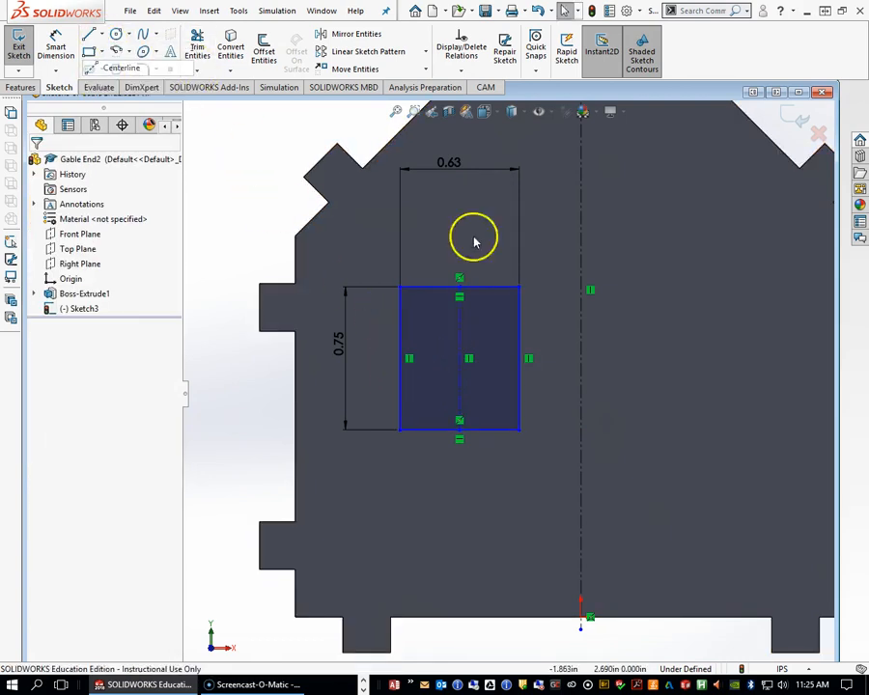
pyautogui.click(405, 358)
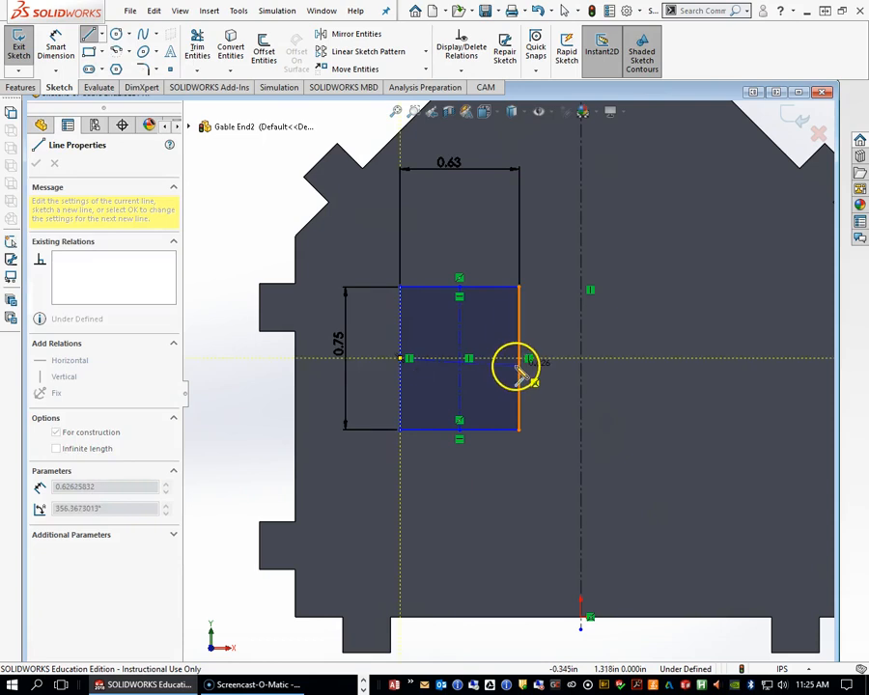
pyautogui.click(519, 358)
pyautogui.press('Escape')
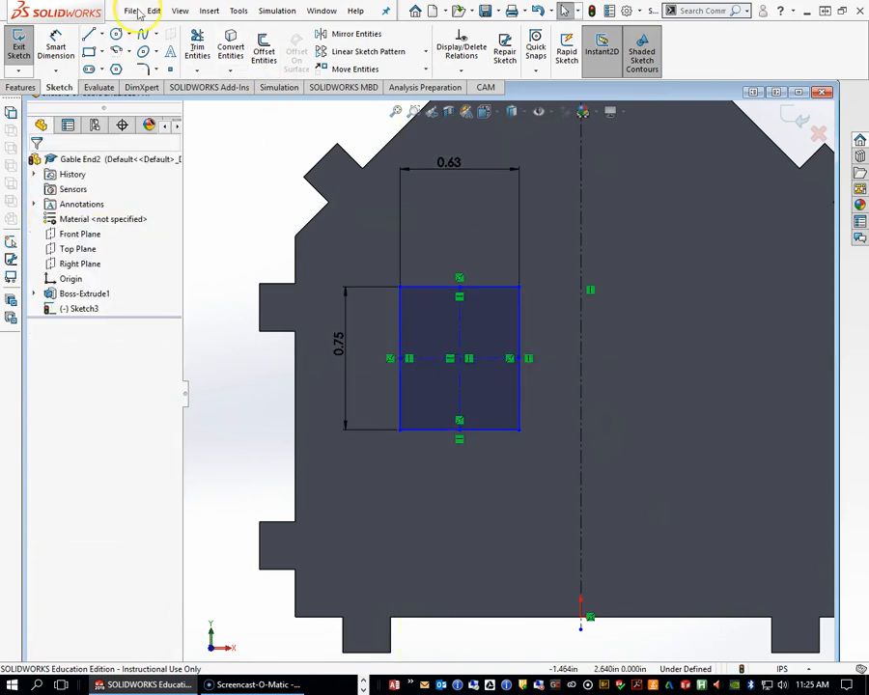
# Offset the window's vertical and horizontal centerlines bi-directionally by 0.05 in with dimensions added
pyautogui.click(263, 50)
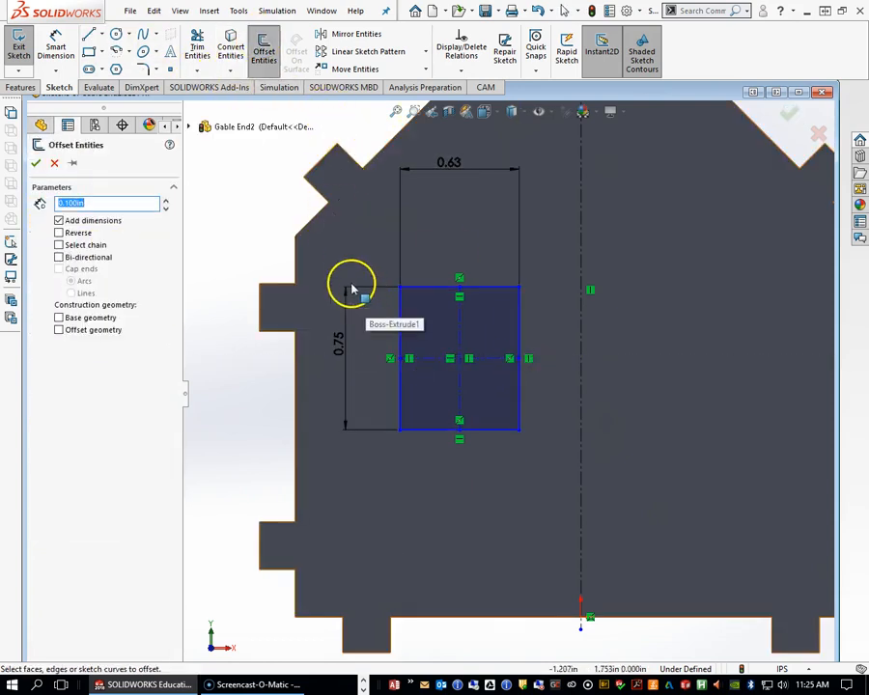
pyautogui.click(461, 345)
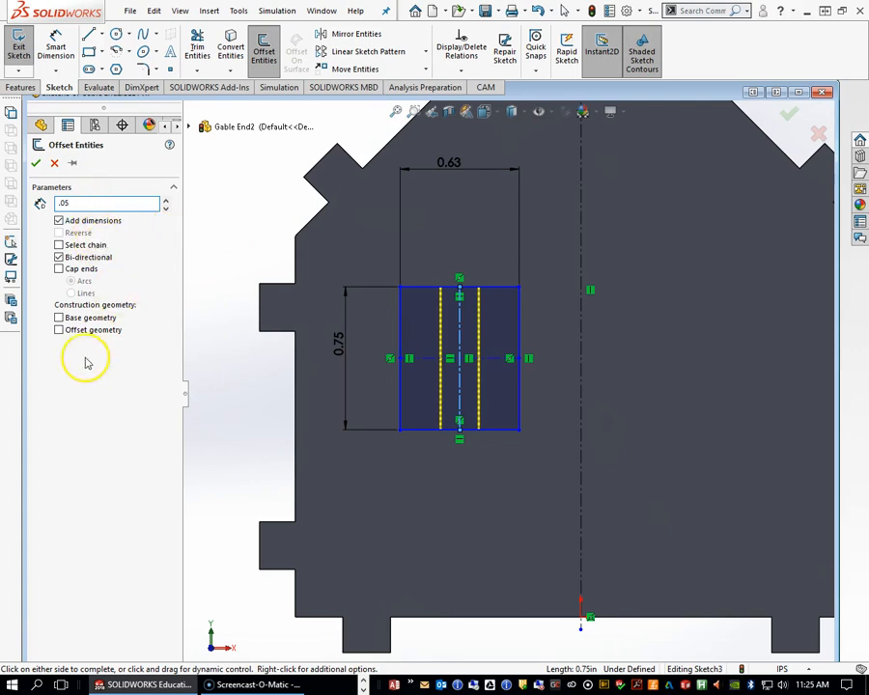
pyautogui.press('Return')
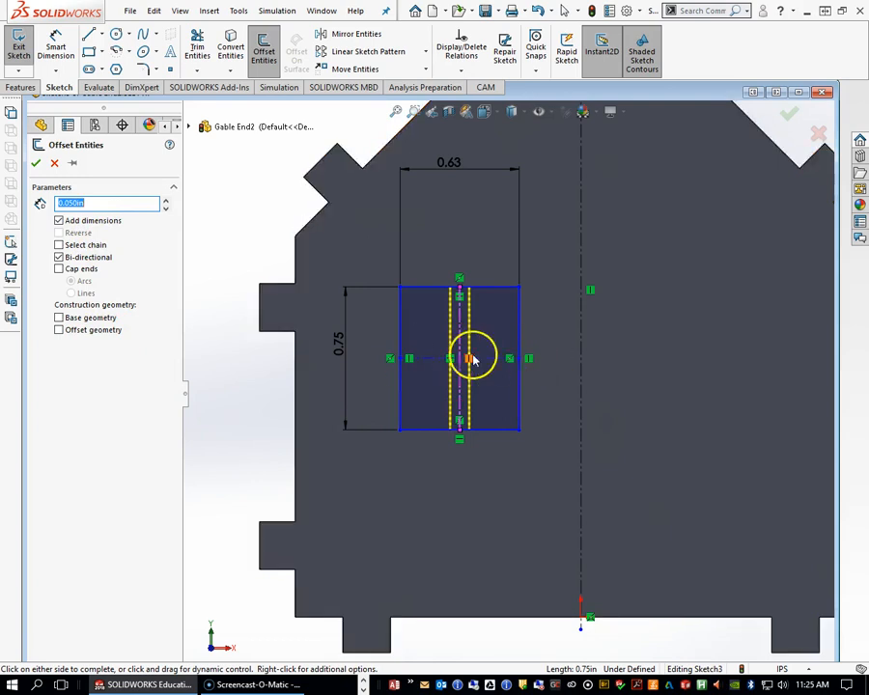
pyautogui.scroll(-2, 463, 348)
pyautogui.click(409, 365)
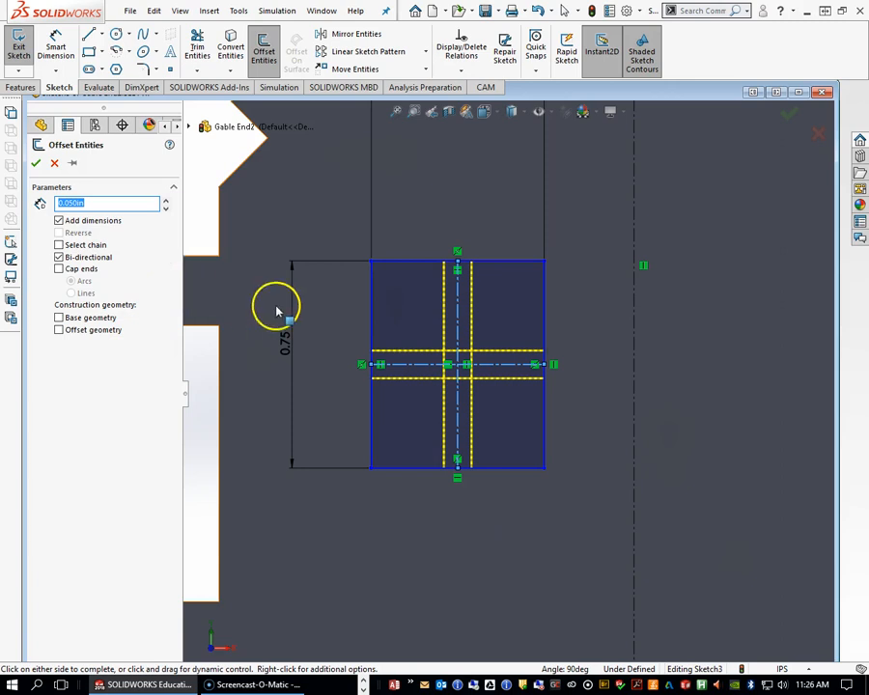
pyautogui.click(36, 165)
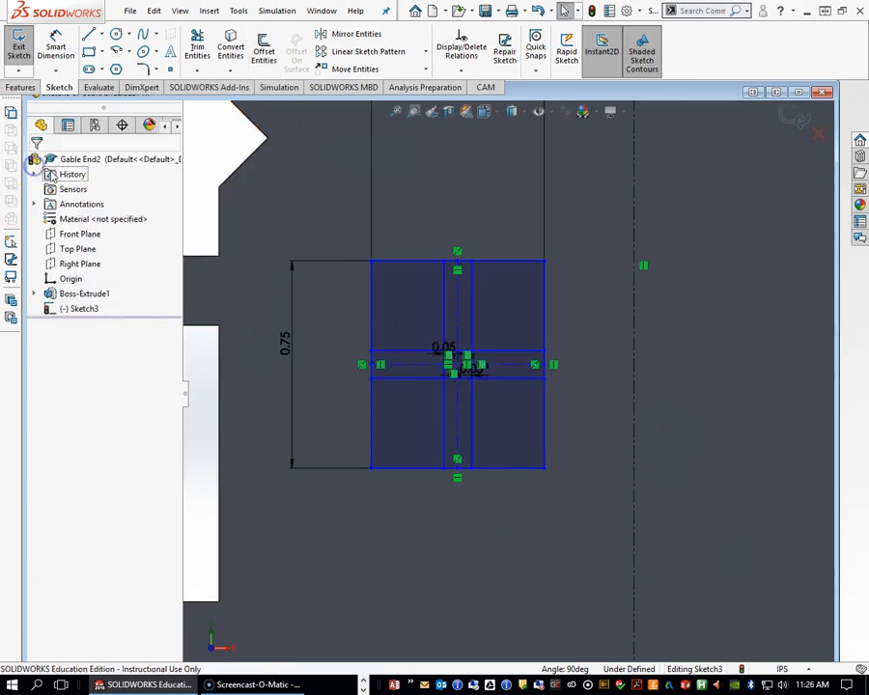
# Set the window rectangle's width to 0.75 in and its height to 1 in
pyautogui.press('z')
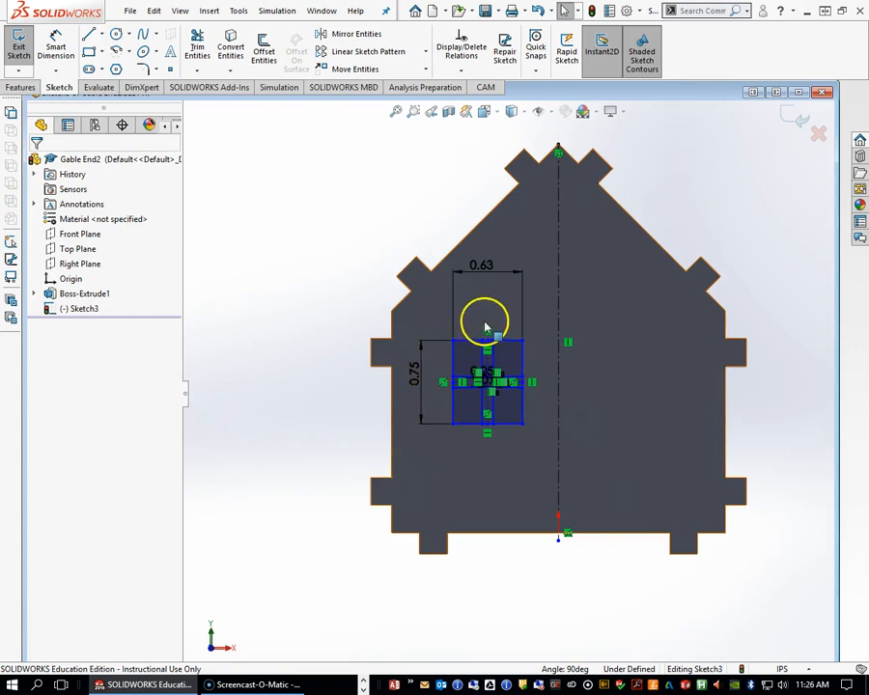
pyautogui.doubleClick(486, 264)
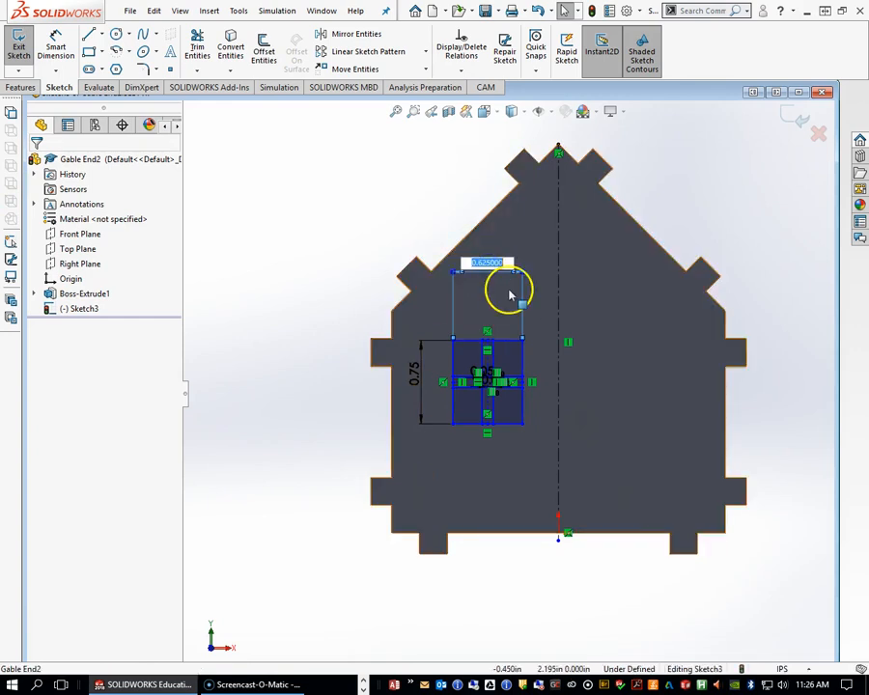
pyautogui.press('Return')
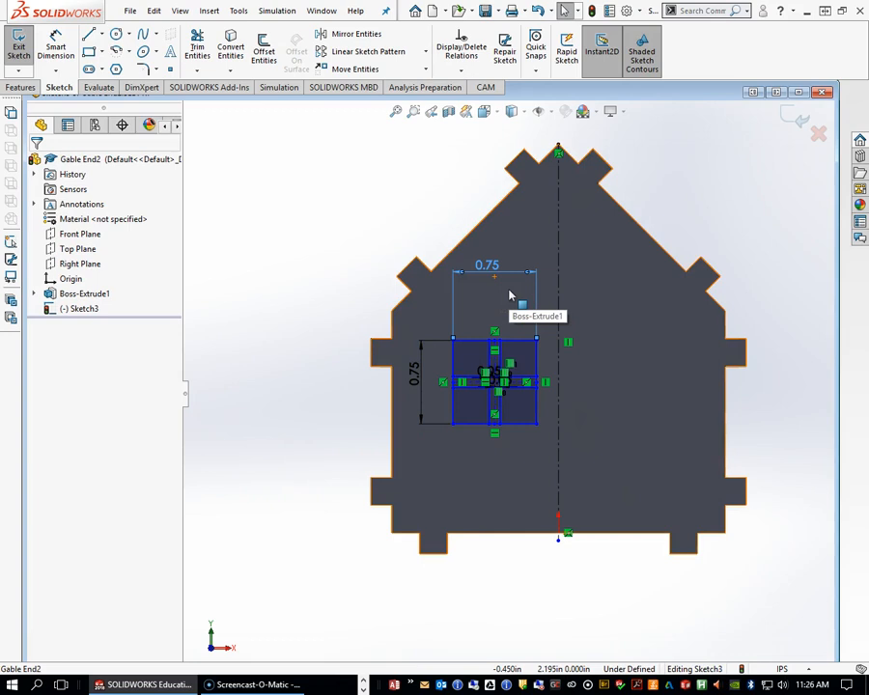
pyautogui.doubleClick(414, 375)
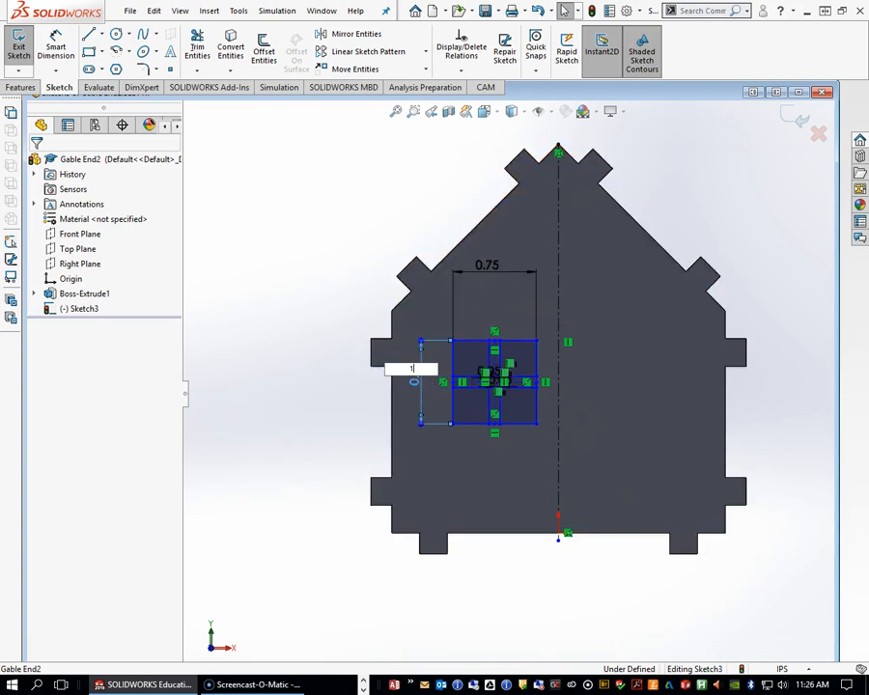
pyautogui.press('Return')
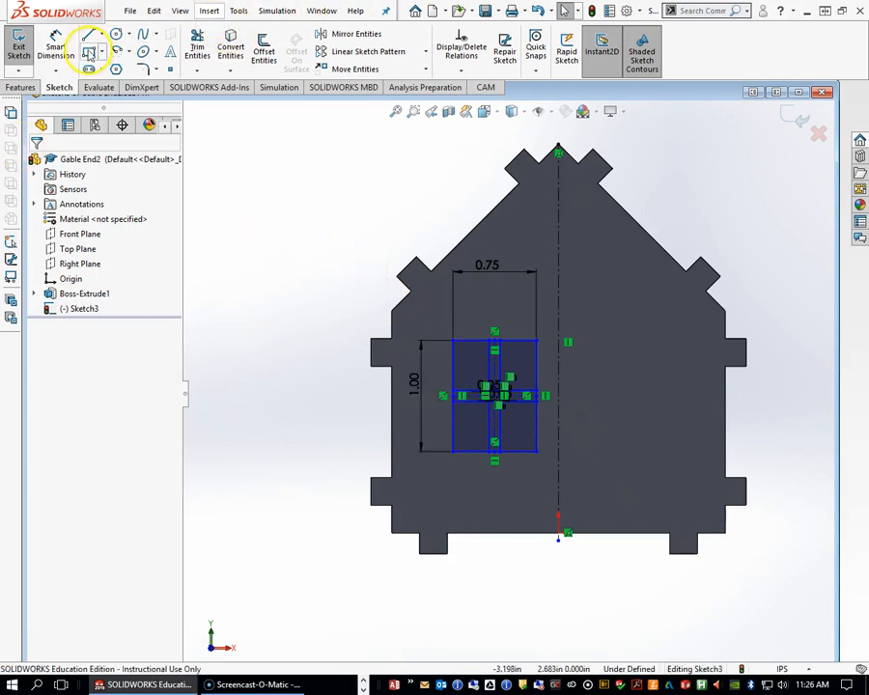
# Trim to closest the offset line segments crossing at the window's center, leaving an open cross between the four panes
pyautogui.click(197, 53)
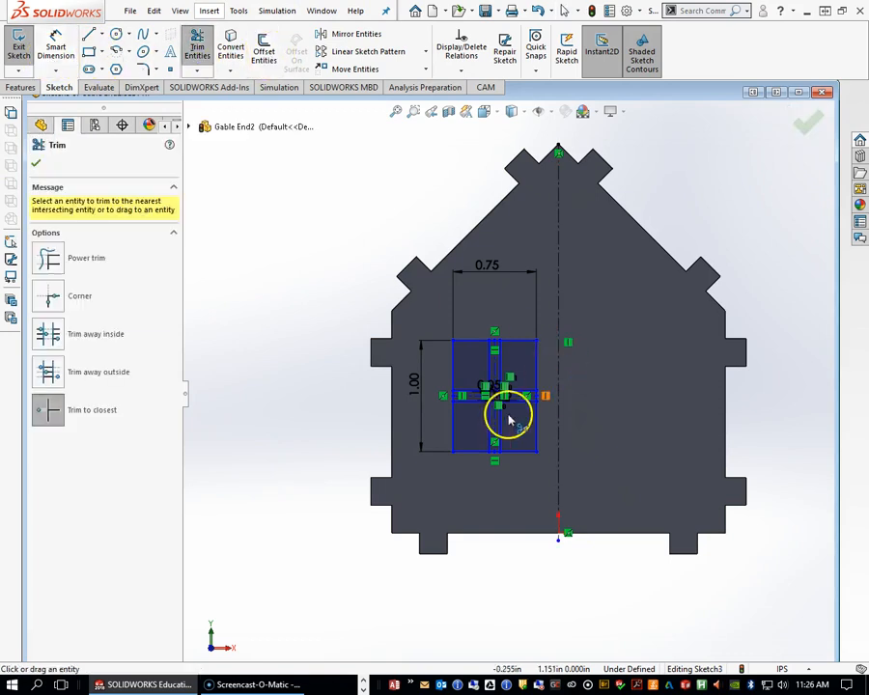
pyautogui.scroll(-6, 521, 396)
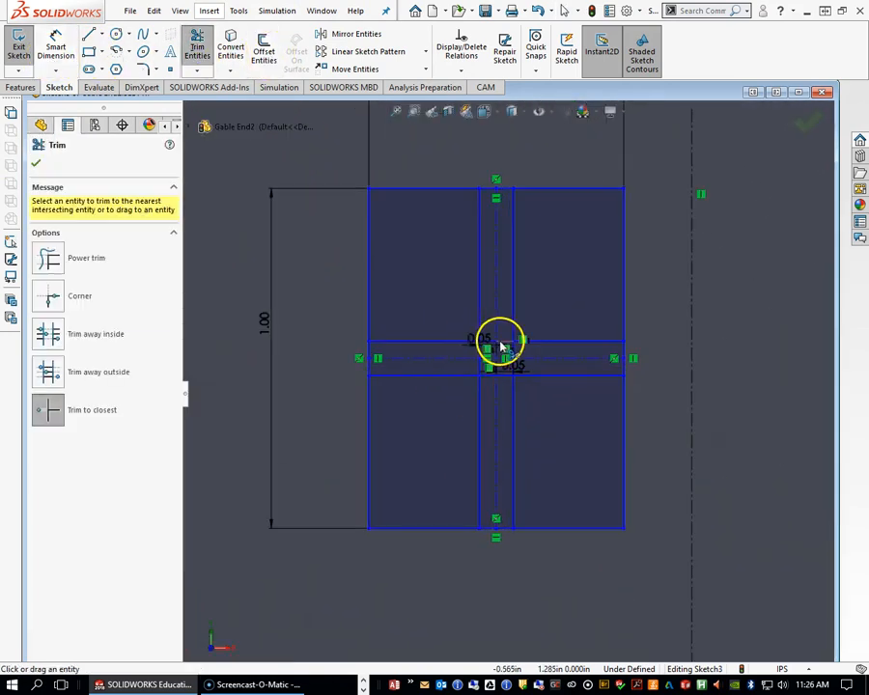
pyautogui.click(492, 343)
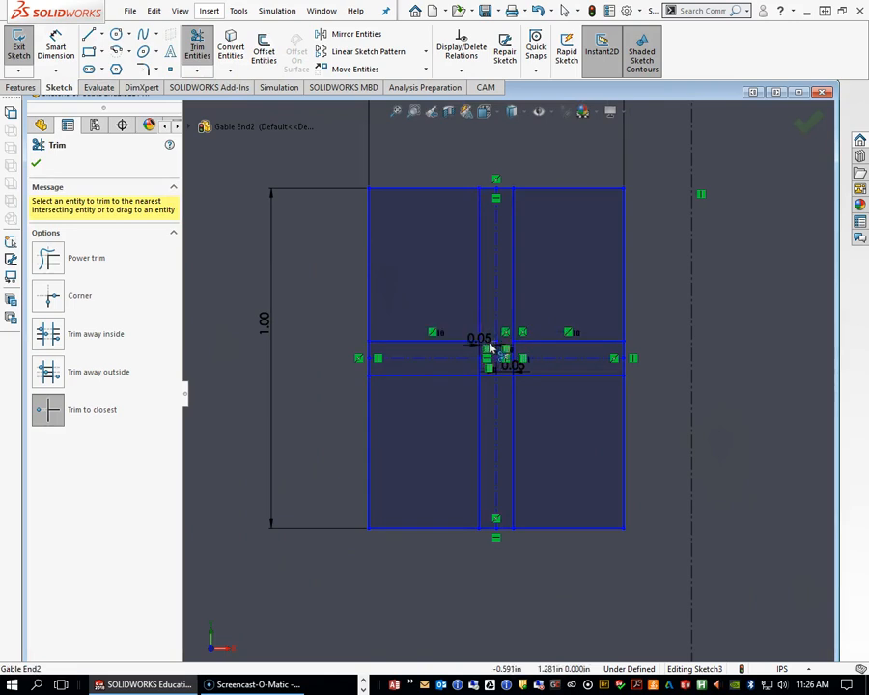
pyautogui.click(480, 358)
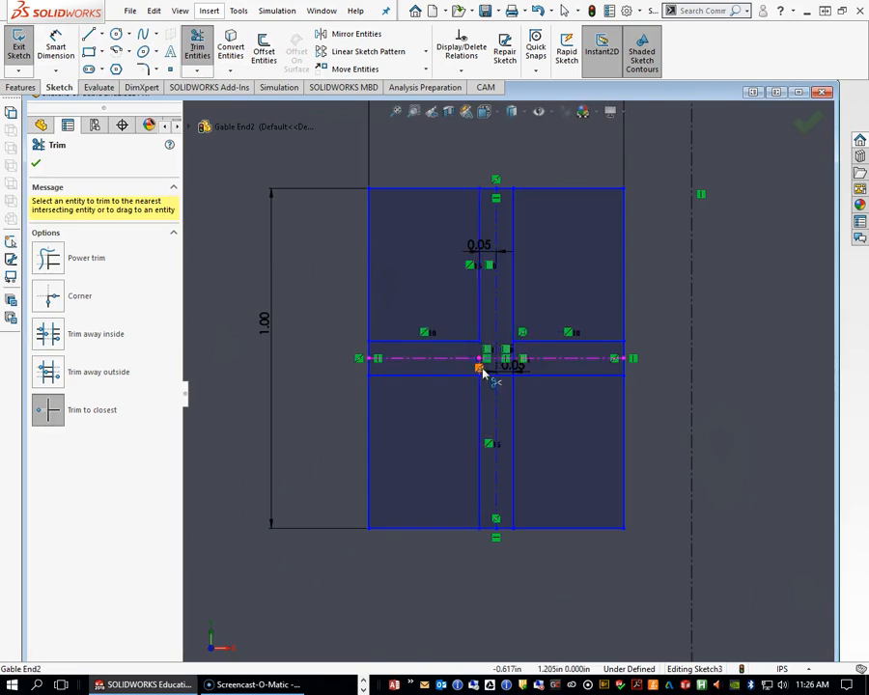
pyautogui.click(478, 366)
pyautogui.scroll(-3, 490, 390)
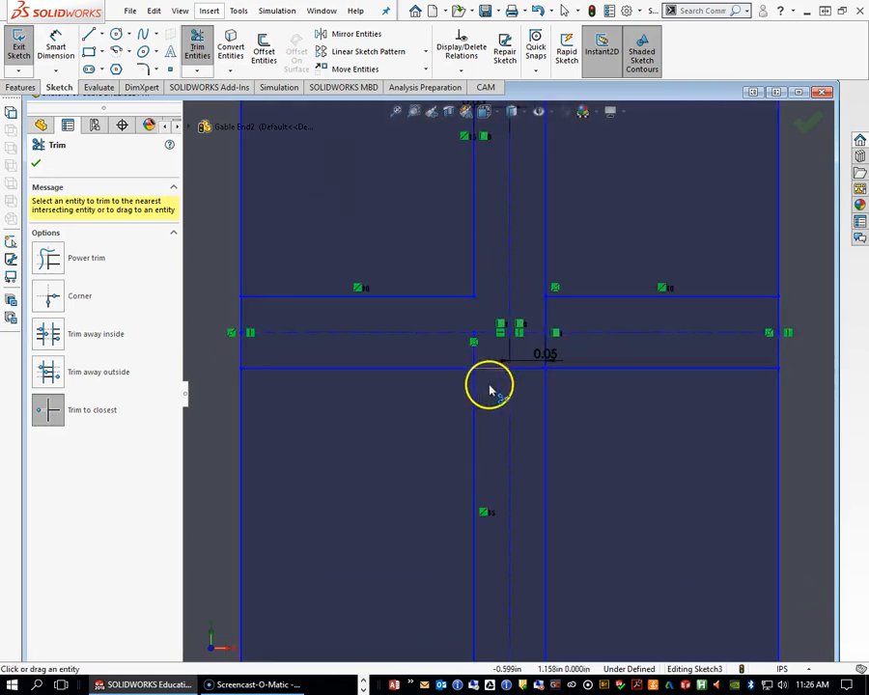
pyautogui.click(475, 365)
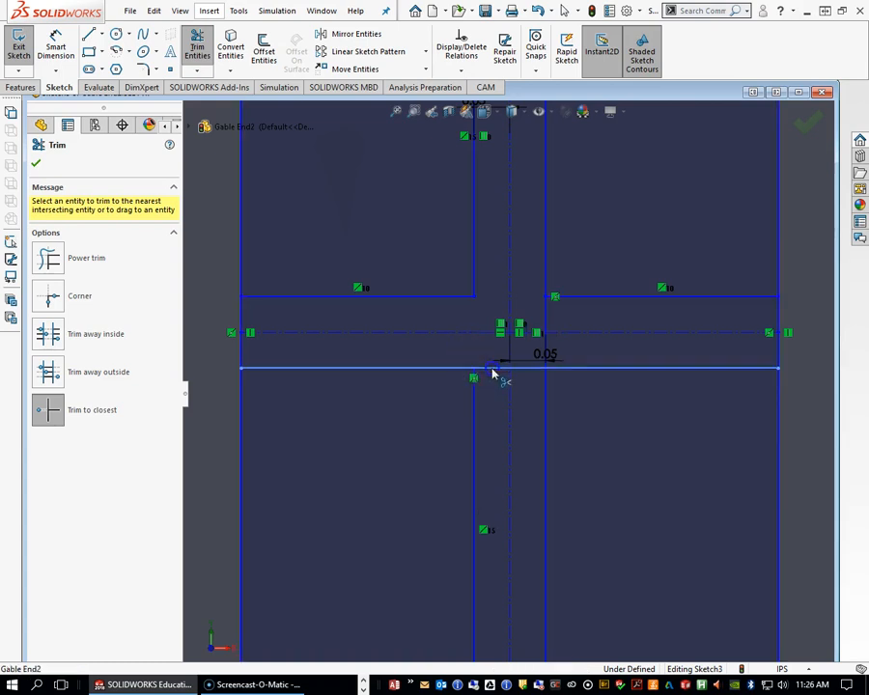
pyautogui.click(536, 369)
pyautogui.click(552, 320)
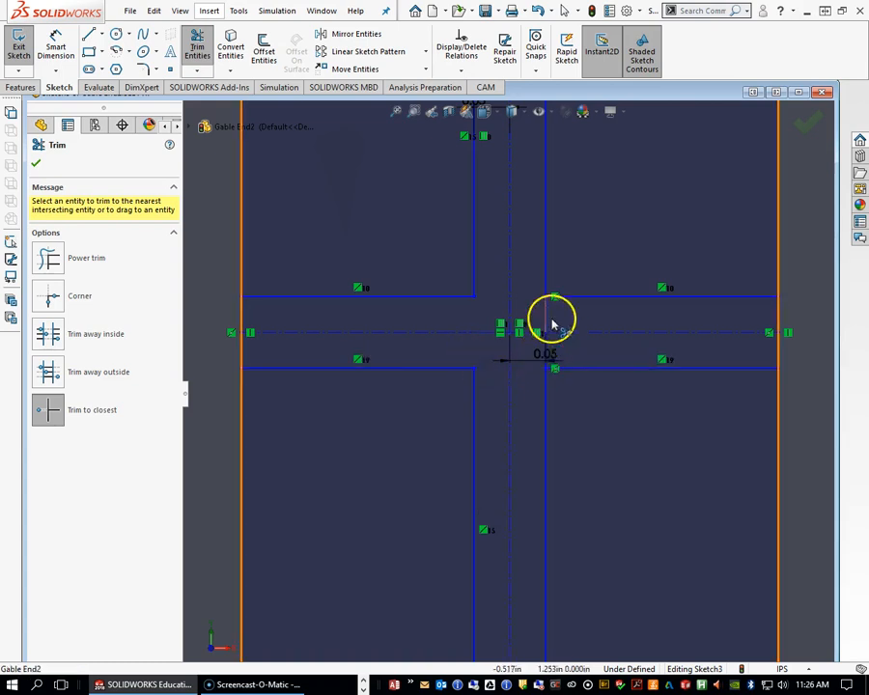
pyautogui.scroll(4, 541, 377)
pyautogui.click(619, 331)
pyautogui.scroll(3, 536, 365)
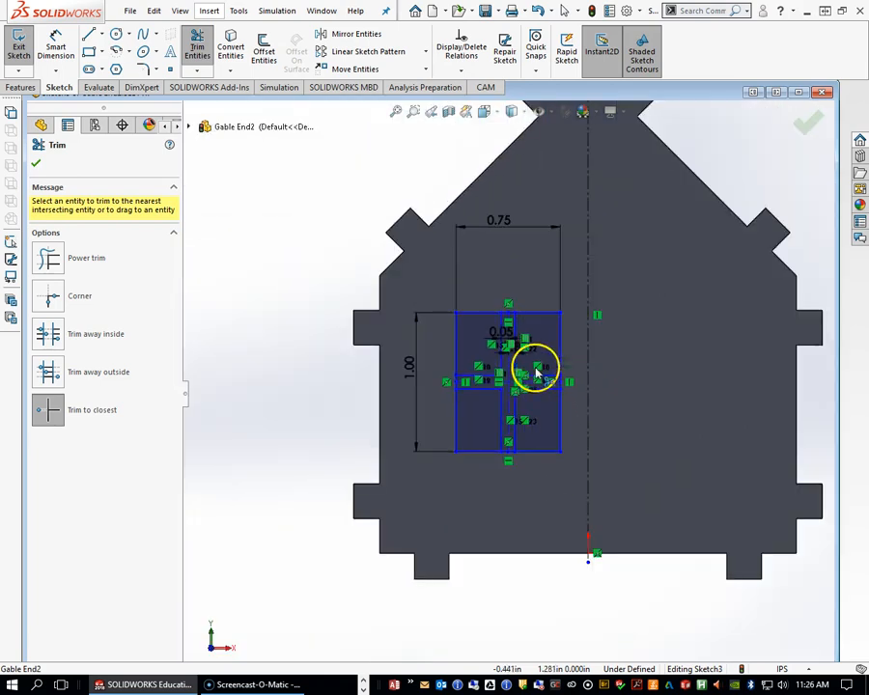
pyautogui.click(35, 166)
# Exit the window sketch and make an extruded cut of its four pane regions Through All of the gable end
pyautogui.scroll(1, 316, 257)
pyautogui.moveTo(316, 258)
pyautogui.mouseDown(button='middle')
pyautogui.moveTo(355, 268)
pyautogui.moveTo(374, 261)
pyautogui.moveTo(346, 269)
pyautogui.moveTo(389, 296)
pyautogui.mouseUp(button='middle')
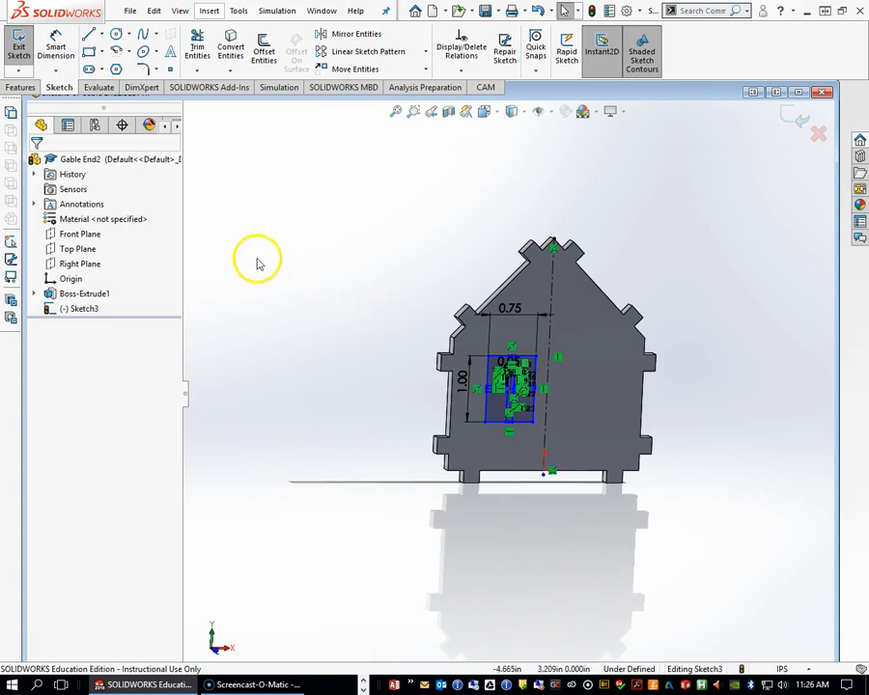
pyautogui.click(19, 53)
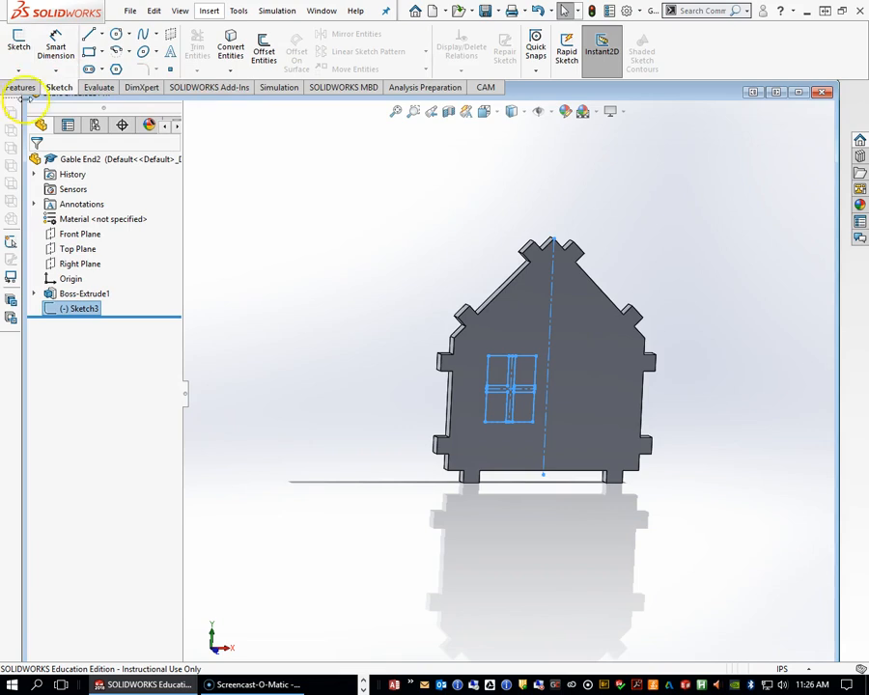
pyautogui.click(19, 88)
pyautogui.click(204, 43)
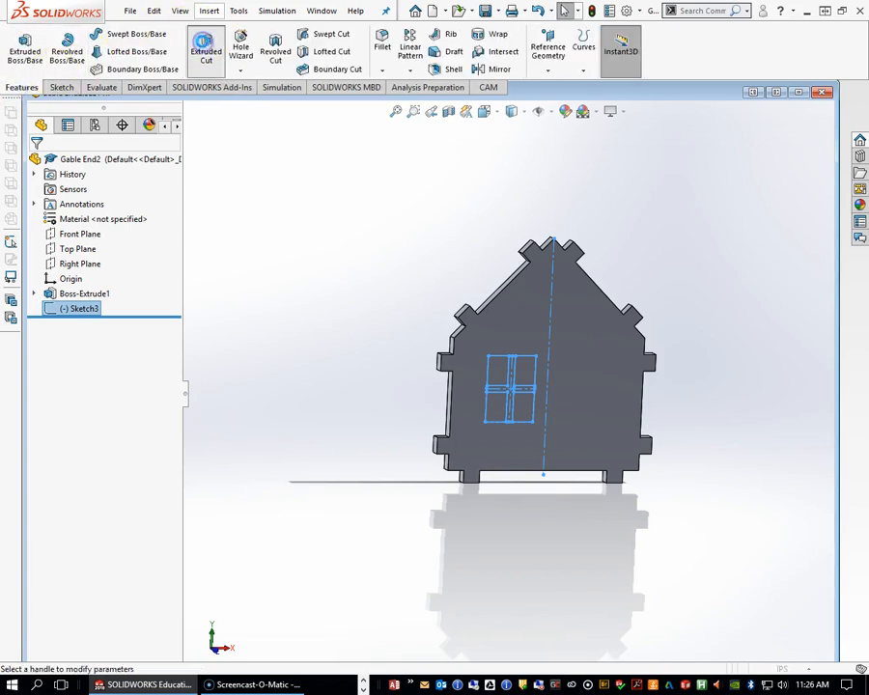
pyautogui.click(502, 367)
pyautogui.click(529, 373)
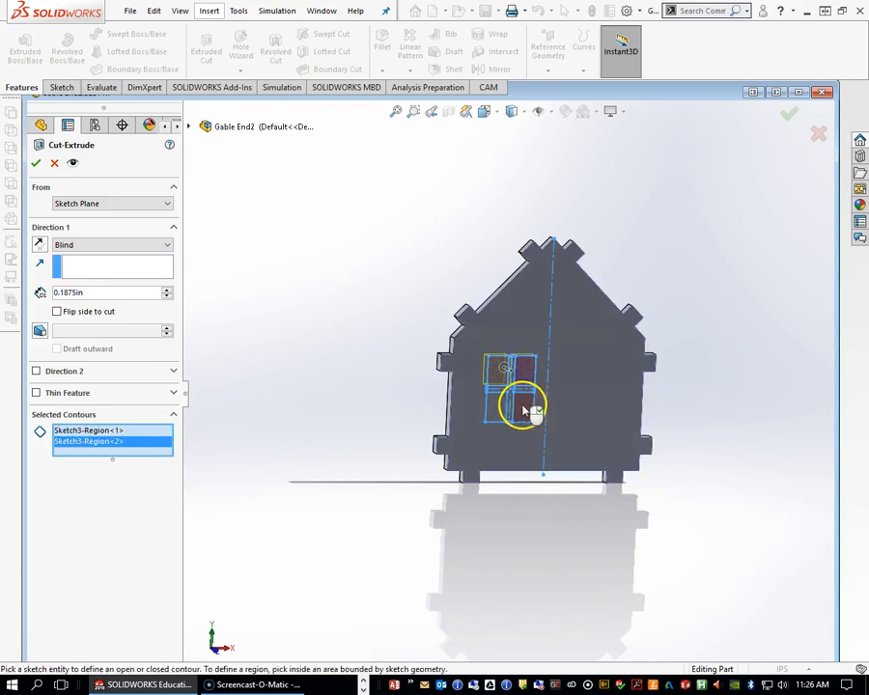
pyautogui.click(523, 410)
pyautogui.click(500, 408)
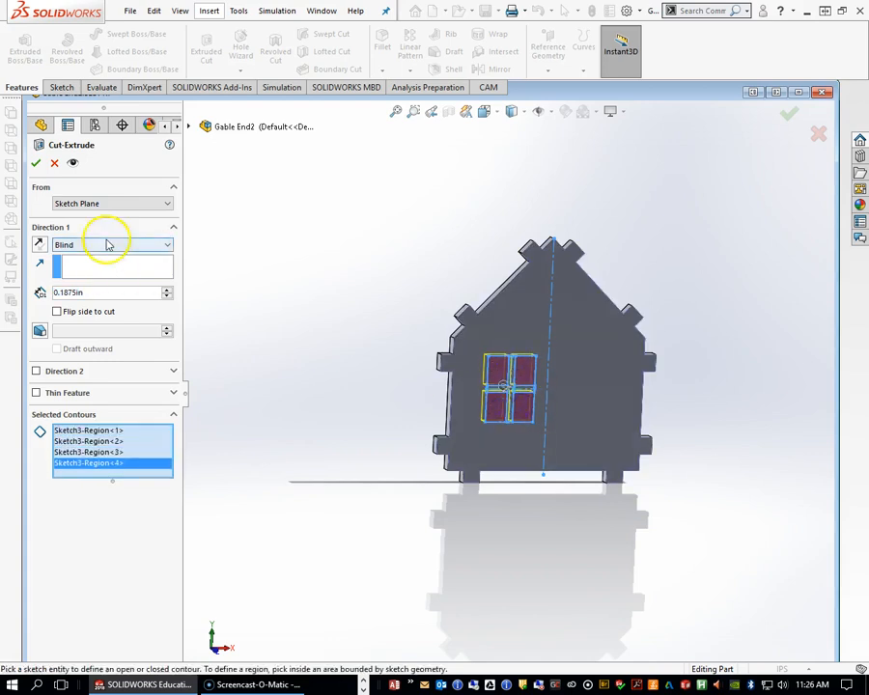
pyautogui.click(108, 245)
pyautogui.click(97, 264)
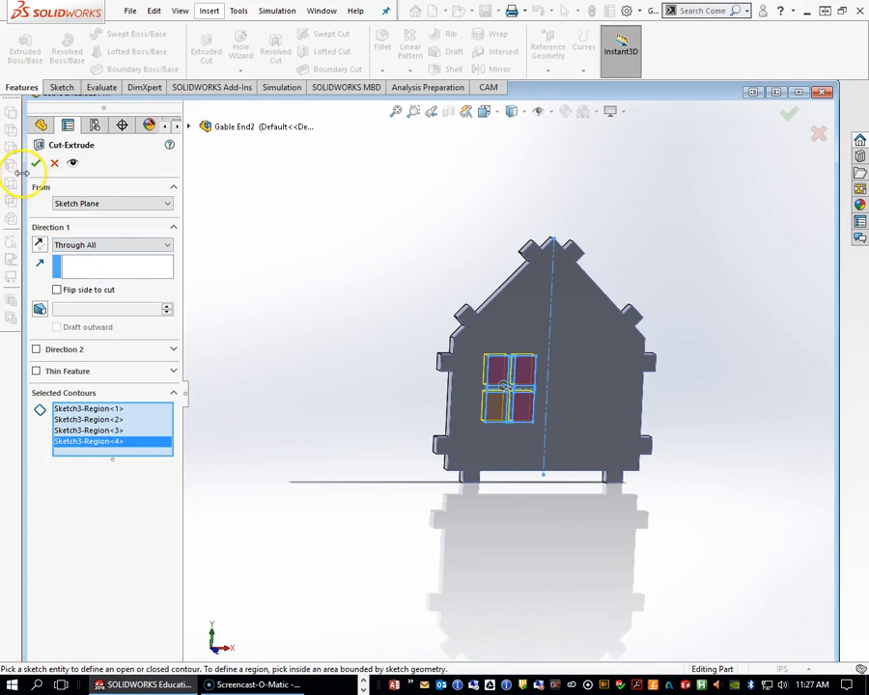
pyautogui.click(39, 164)
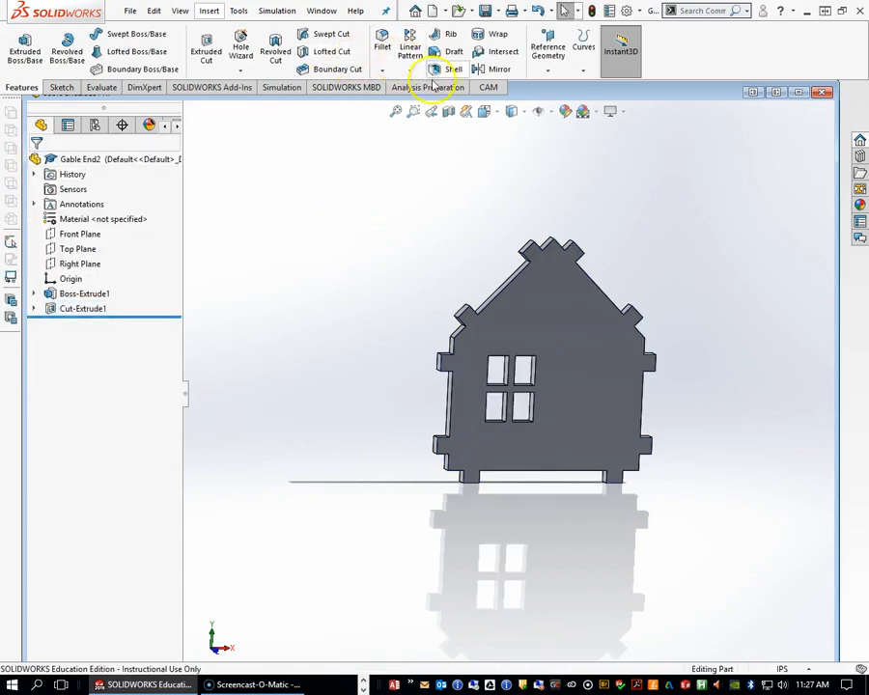
# Mirror the window cut about the Right Plane to the other half of the gable end
pyautogui.click(490, 70)
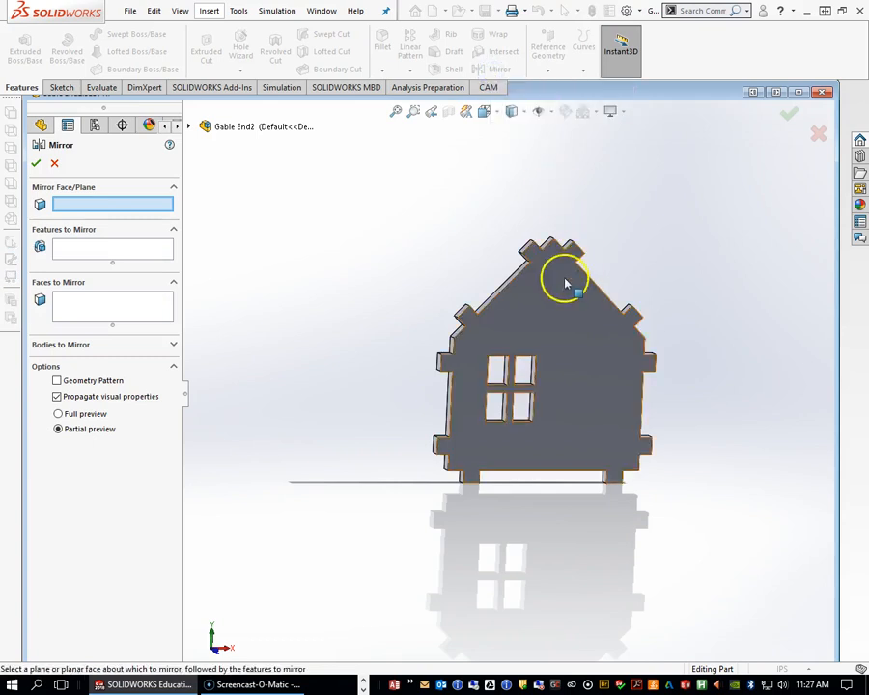
pyautogui.scroll(3, 565, 357)
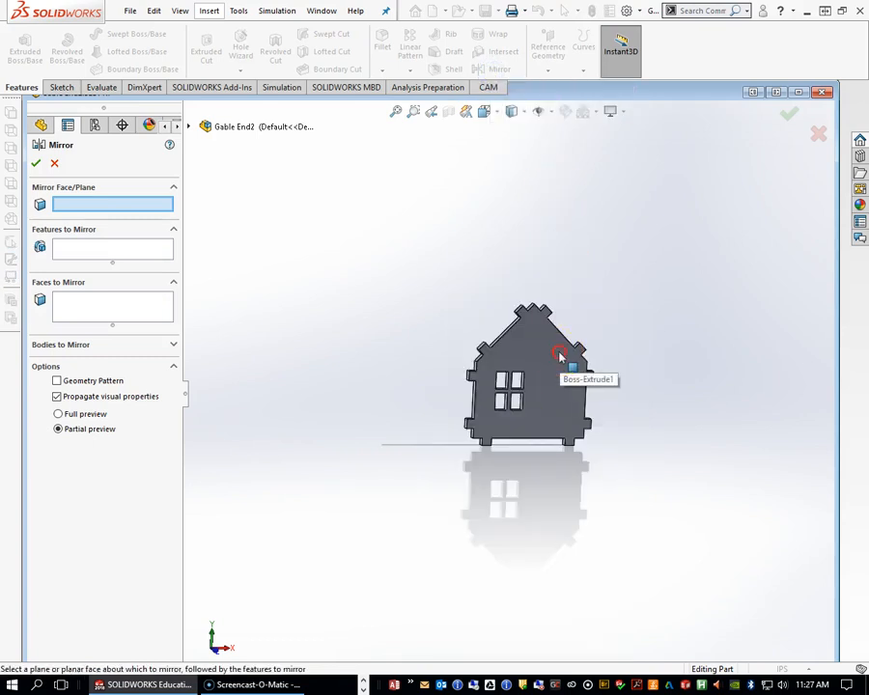
pyautogui.moveTo(573, 349); pyautogui.dragTo(553, 371, button='middle')
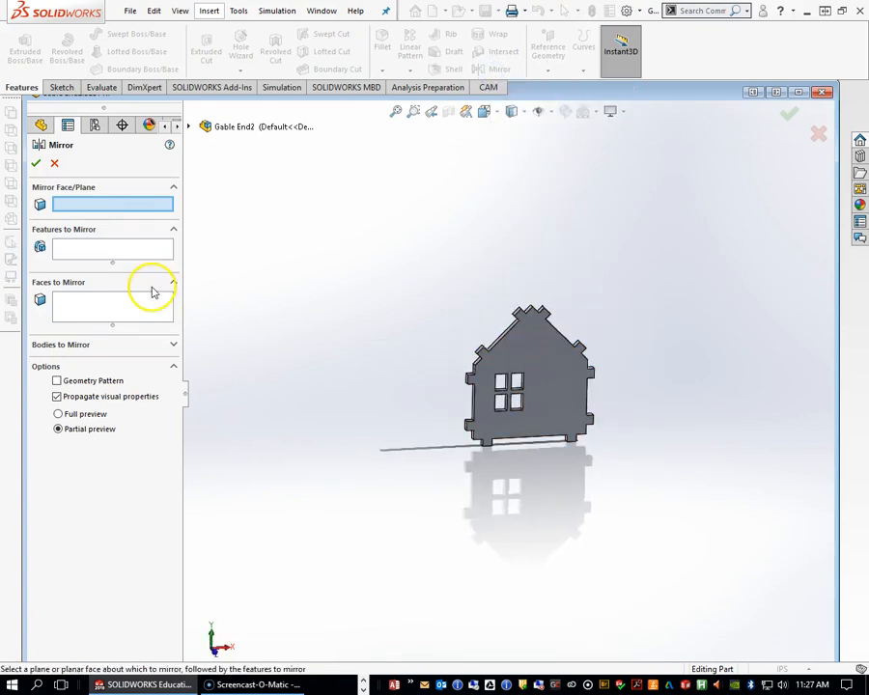
pyautogui.click(191, 128)
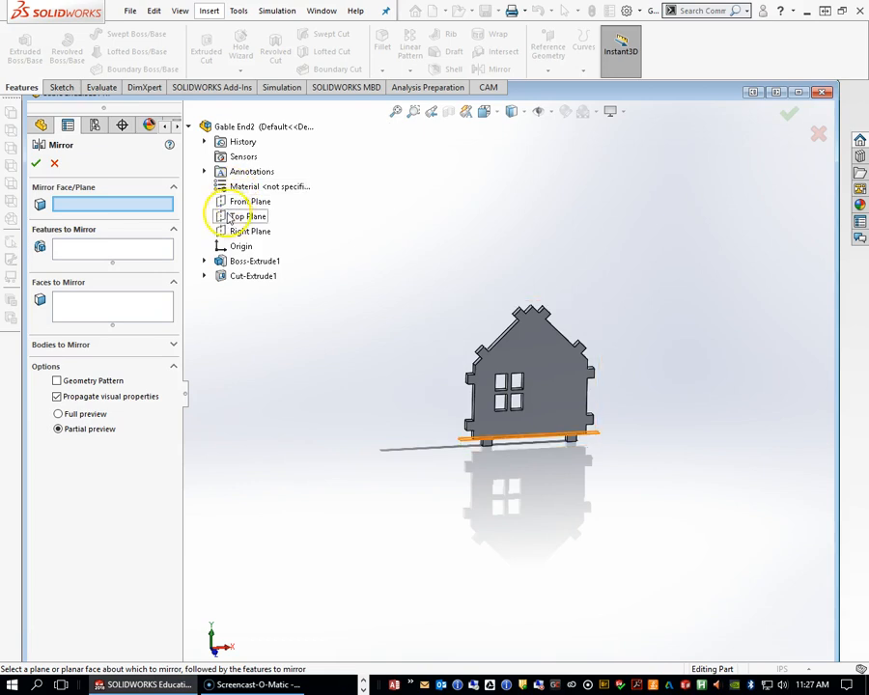
pyautogui.click(232, 232)
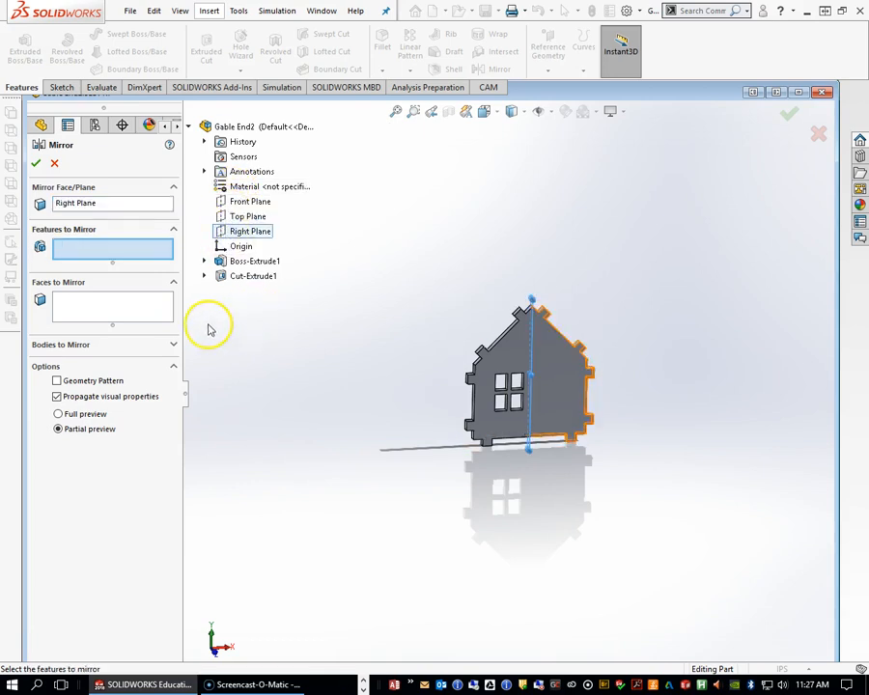
pyautogui.click(232, 277)
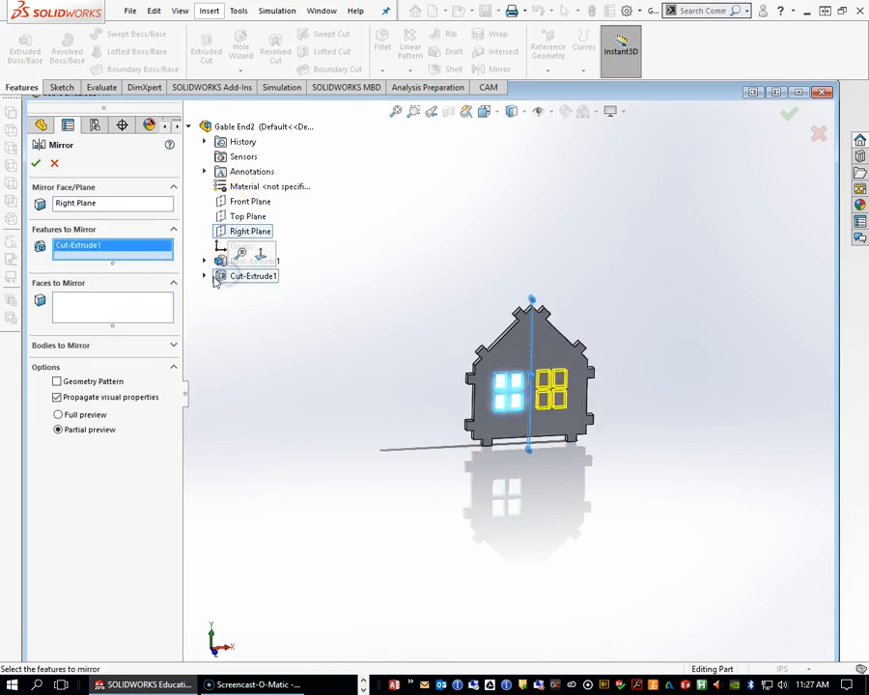
pyautogui.click(36, 165)
pyautogui.moveTo(326, 355); pyautogui.dragTo(360, 362, button='middle')
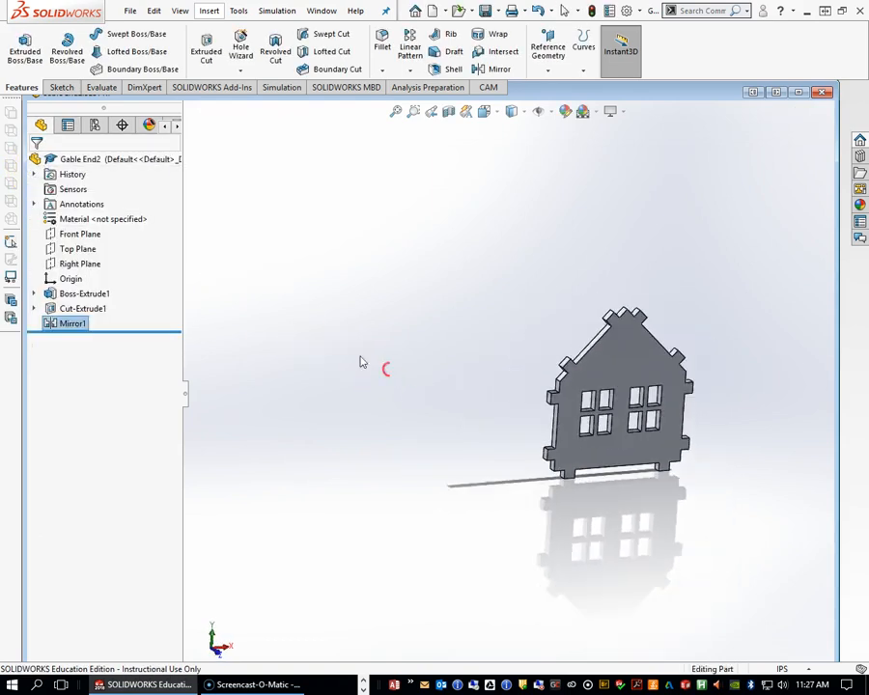
# Save the gable end part and open the House.SLDASM assembly from the Ginger Bread House folder
pyautogui.click(130, 11)
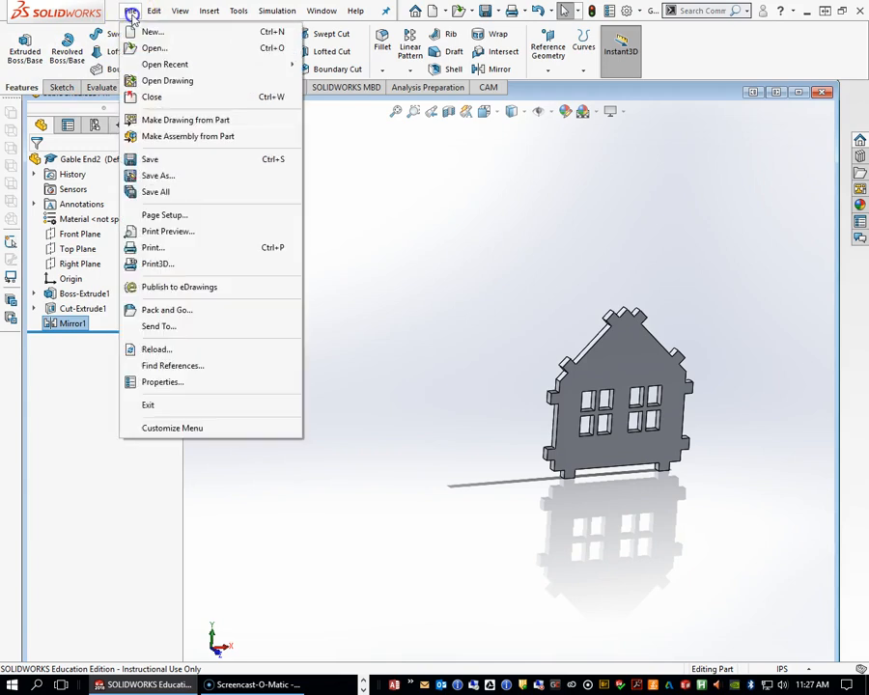
pyautogui.click(166, 159)
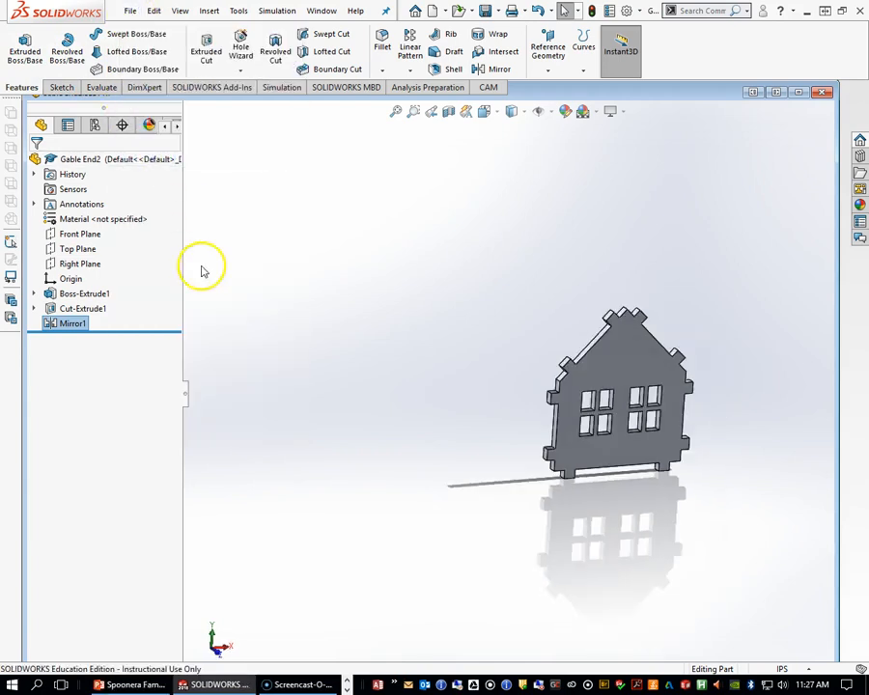
pyautogui.scroll(3, 498, 394)
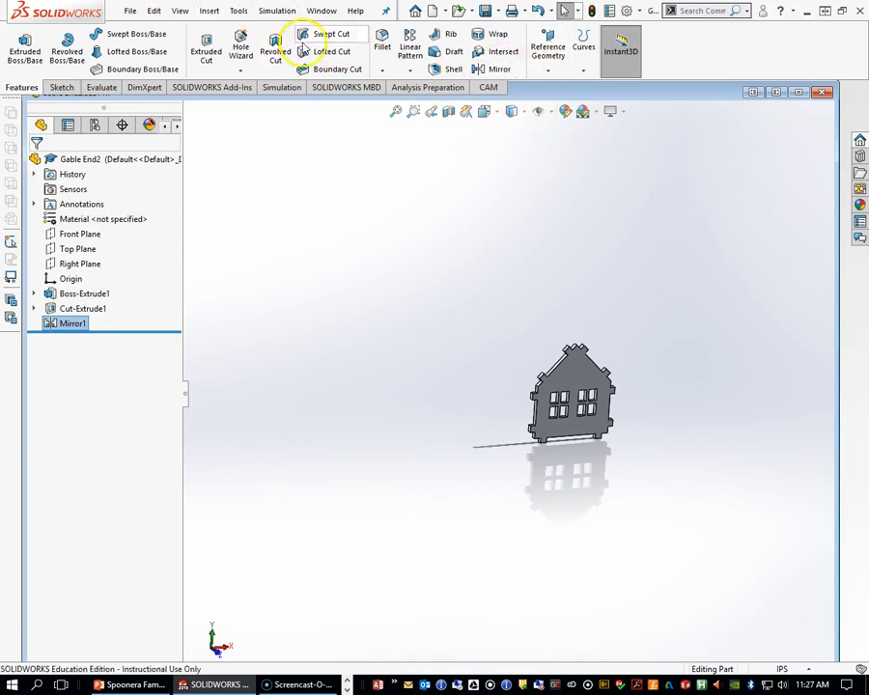
pyautogui.click(130, 10)
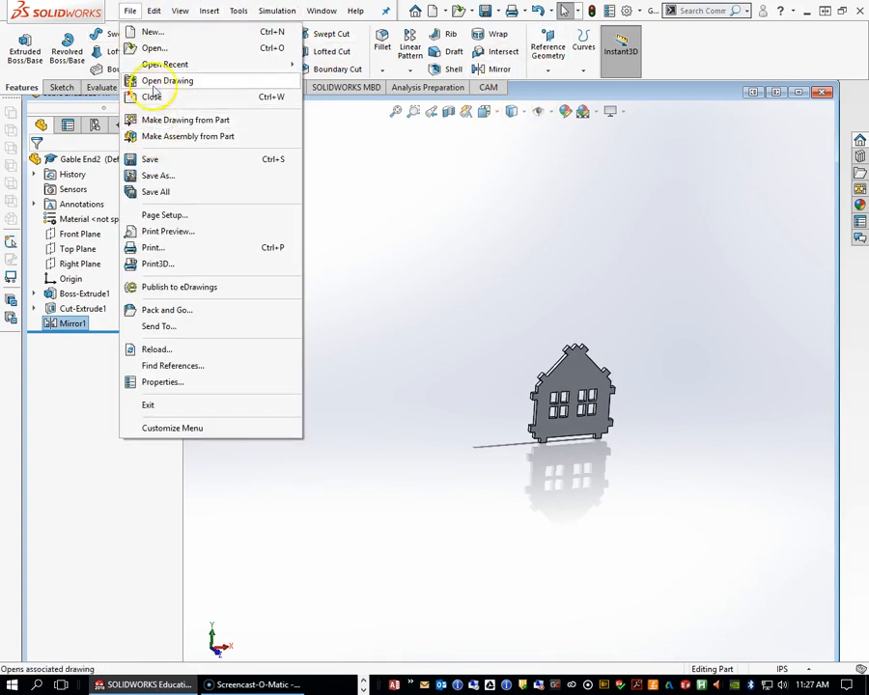
pyautogui.click(161, 47)
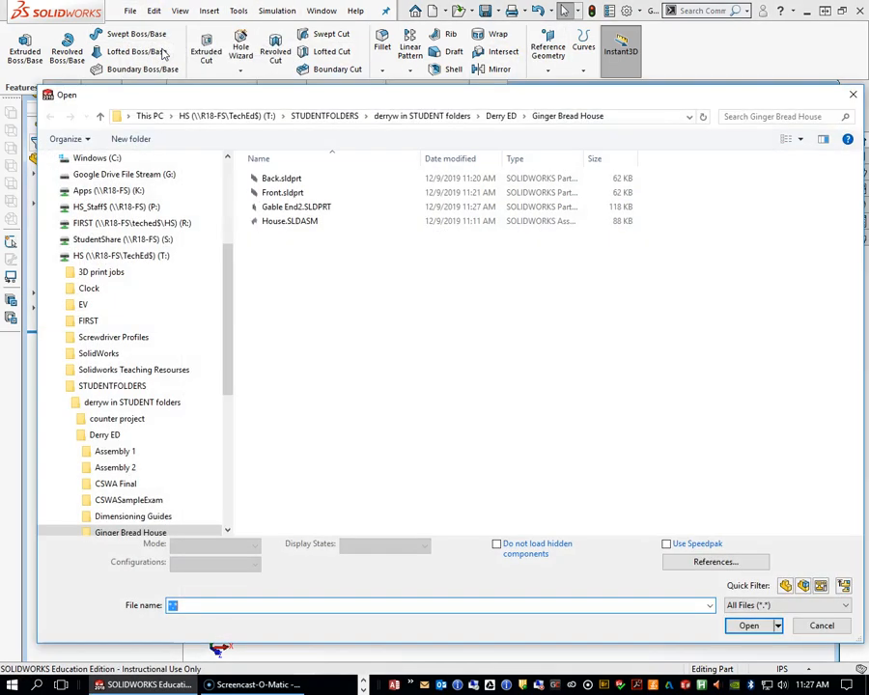
pyautogui.click(272, 220)
pyautogui.doubleClick(272, 220)
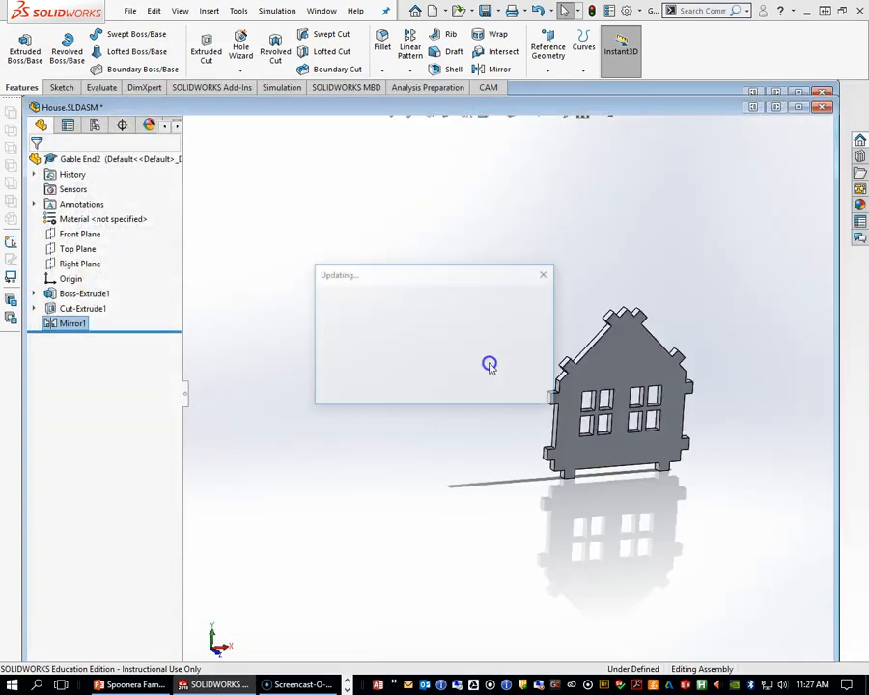
pyautogui.click(546, 377)
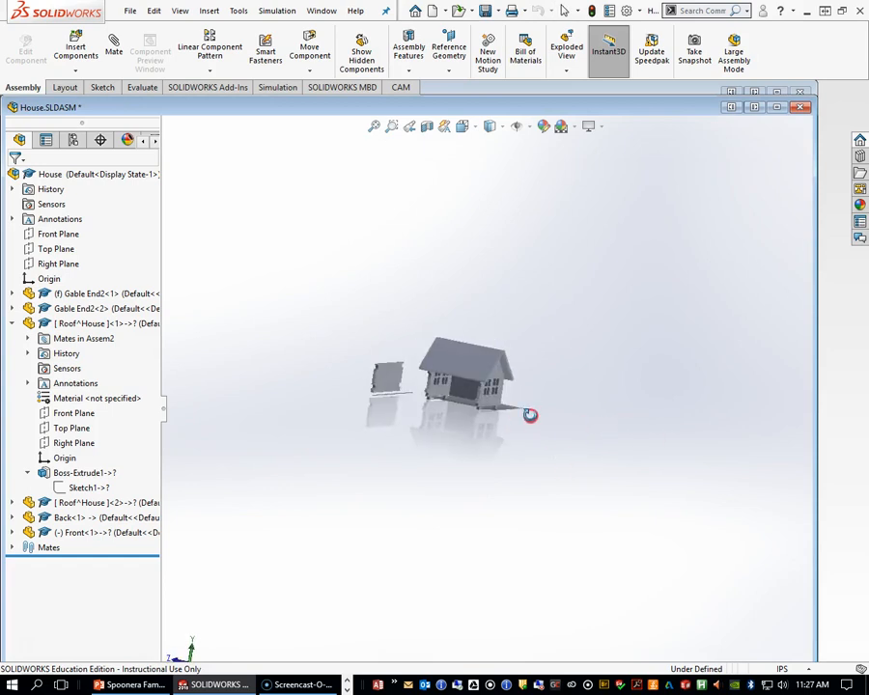
# Examine the gable end windows on the assembled house from several sides
pyautogui.scroll(-5, 499, 412)
pyautogui.moveTo(471, 404); pyautogui.dragTo(303, 411, button='middle')
pyautogui.scroll(5, 422, 380)
pyautogui.scroll(-5, 465, 346)
pyautogui.scroll(5, 500, 413)
pyautogui.scroll(-5, 447, 421)
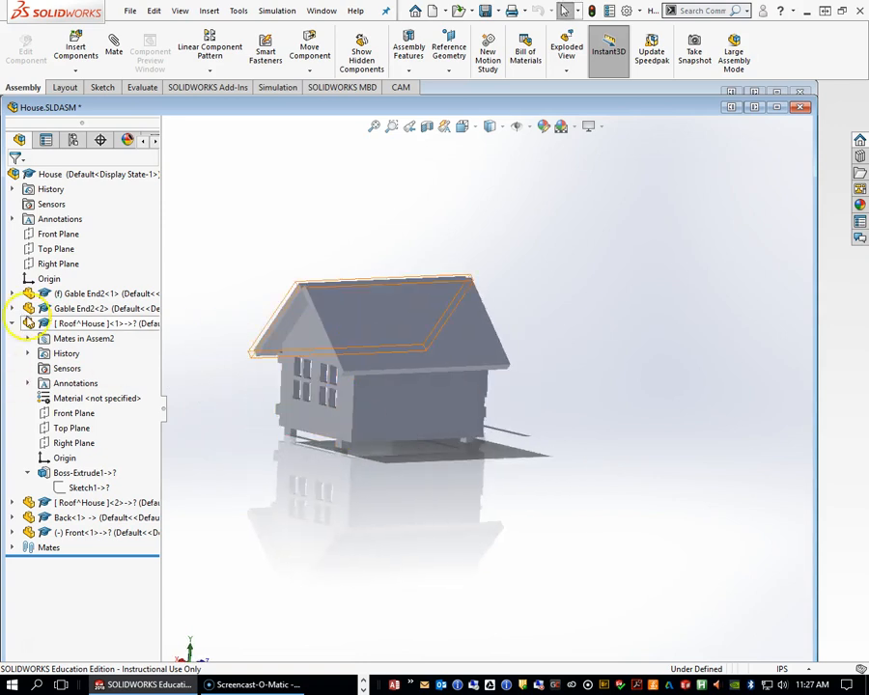
# Switch back to the Gable End2 part, select its front face and orient the view normal to it
pyautogui.moveTo(626, 112); pyautogui.dragTo(646, 176)
pyautogui.click(569, 142)
pyautogui.click(574, 409)
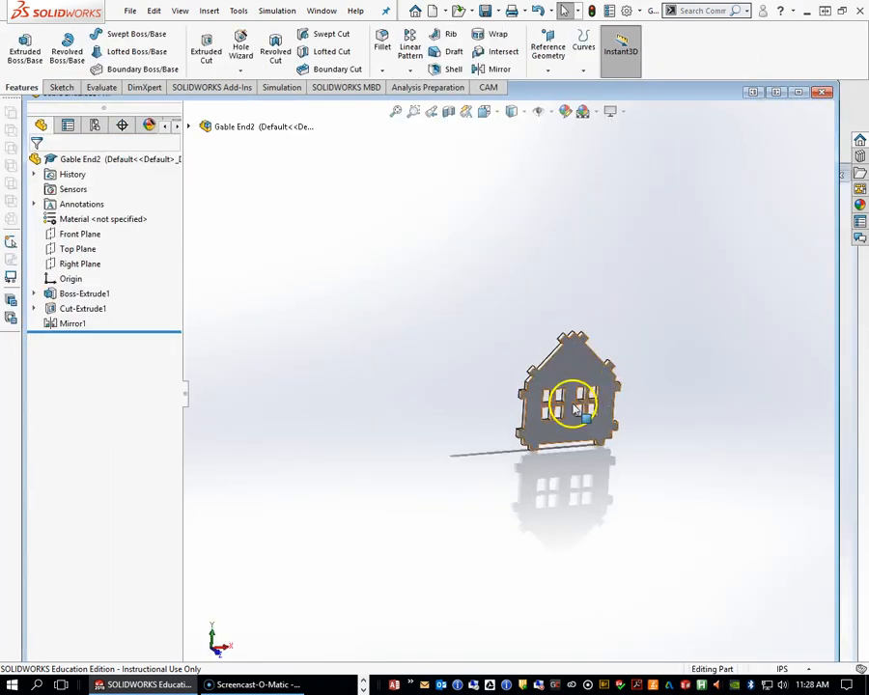
pyautogui.scroll(-6, 576, 398)
pyautogui.moveTo(568, 363); pyautogui.dragTo(546, 379, button='middle')
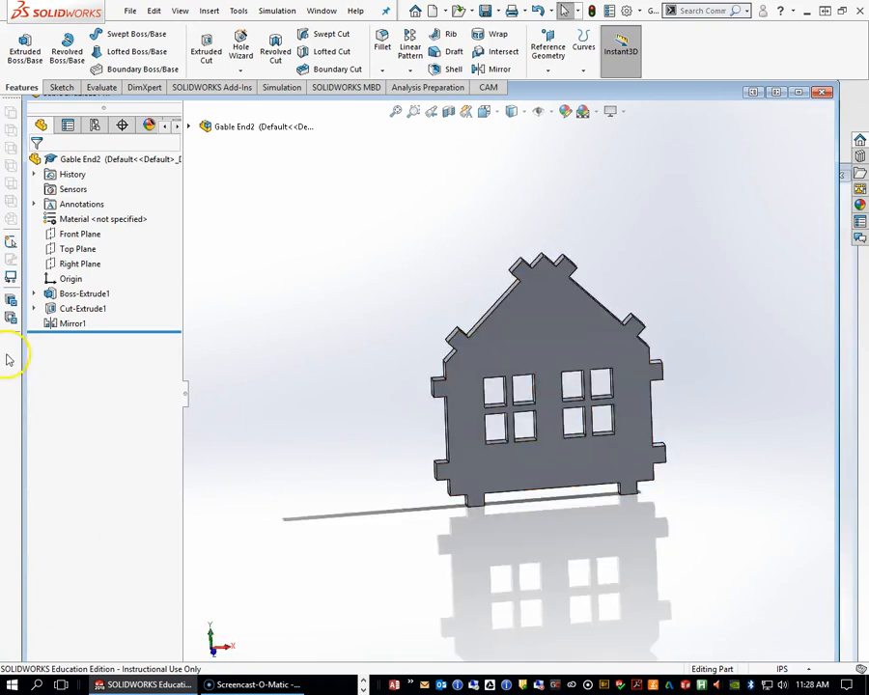
pyautogui.click(520, 340)
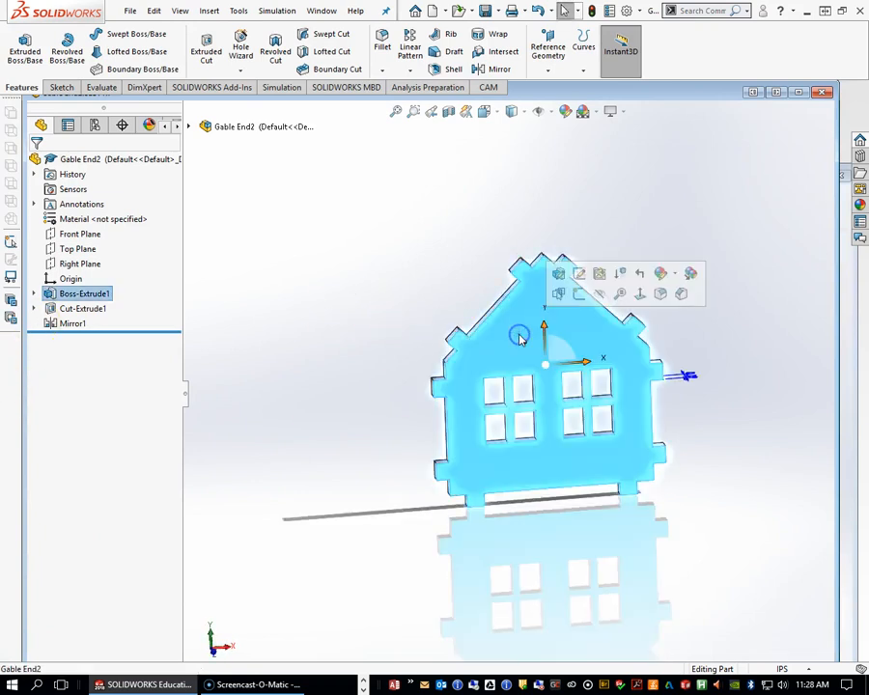
pyautogui.rightClick(519, 335)
pyautogui.click(607, 366)
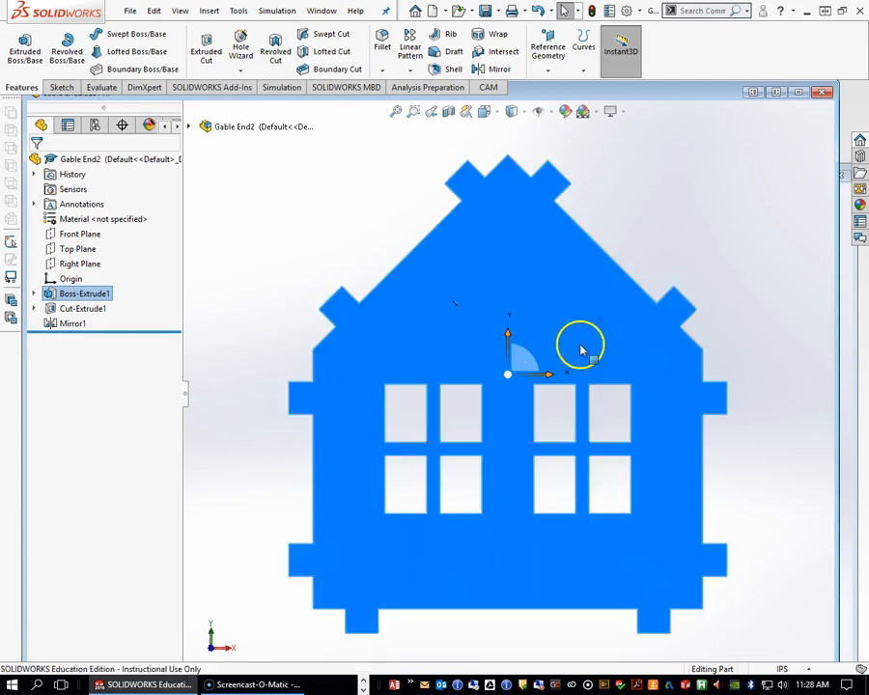
# Export the gable end's front face as a single DXF file named Gable End2.DXF in the Ginger Bread House folder
pyautogui.scroll(3, 396, 342)
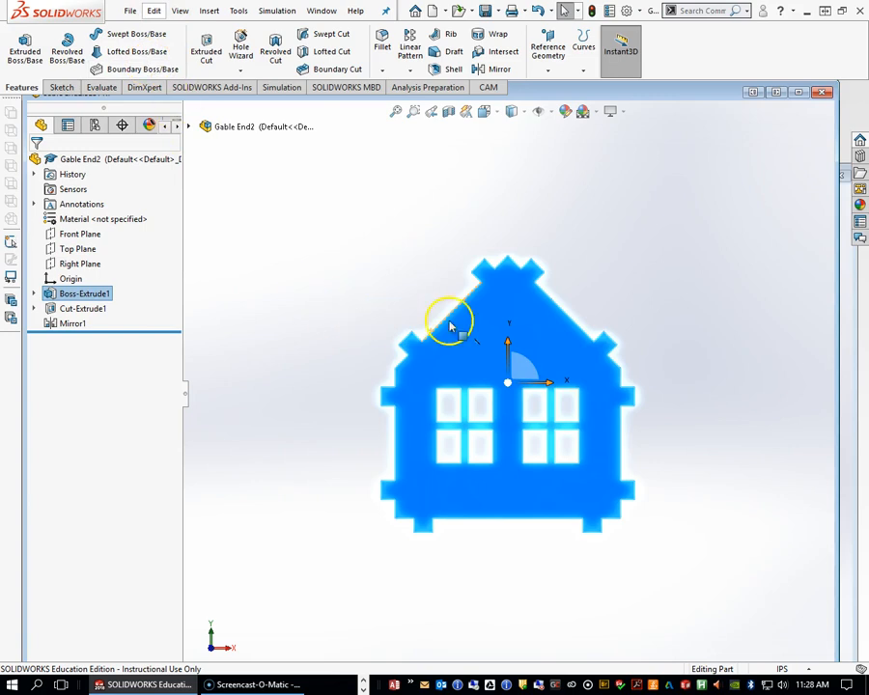
pyautogui.rightClick(474, 343)
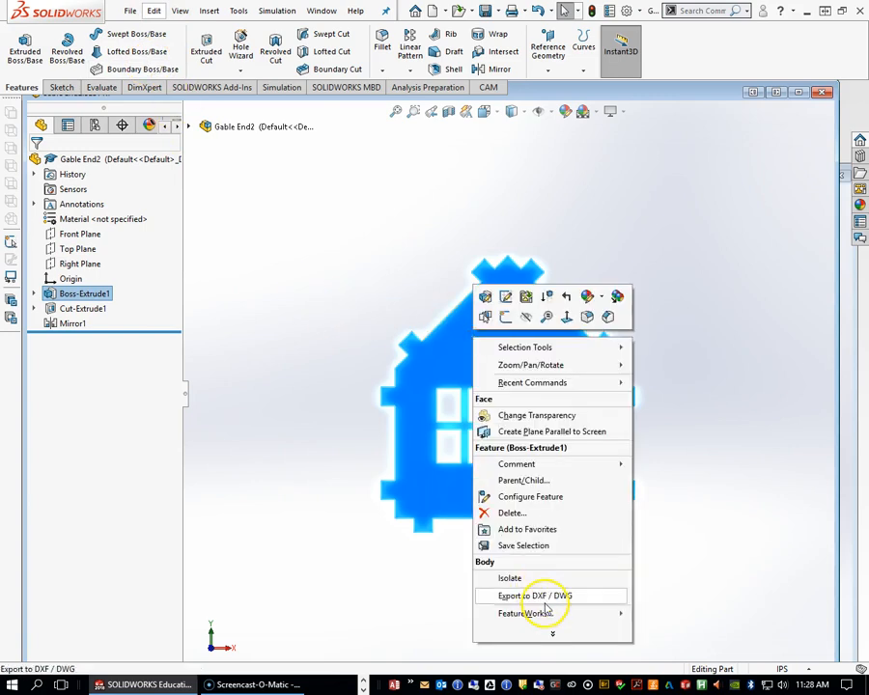
pyautogui.click(548, 602)
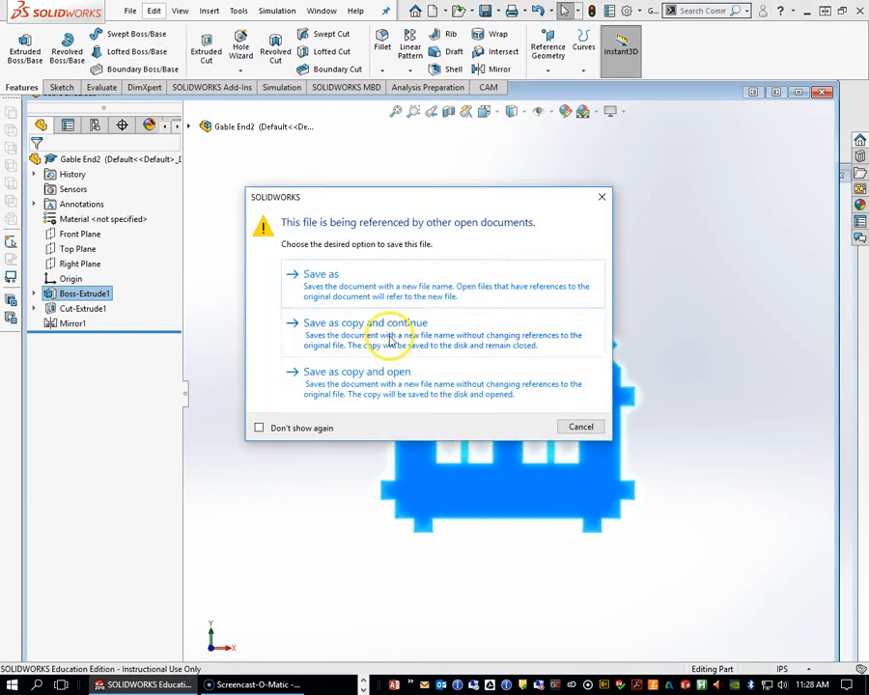
pyautogui.click(386, 288)
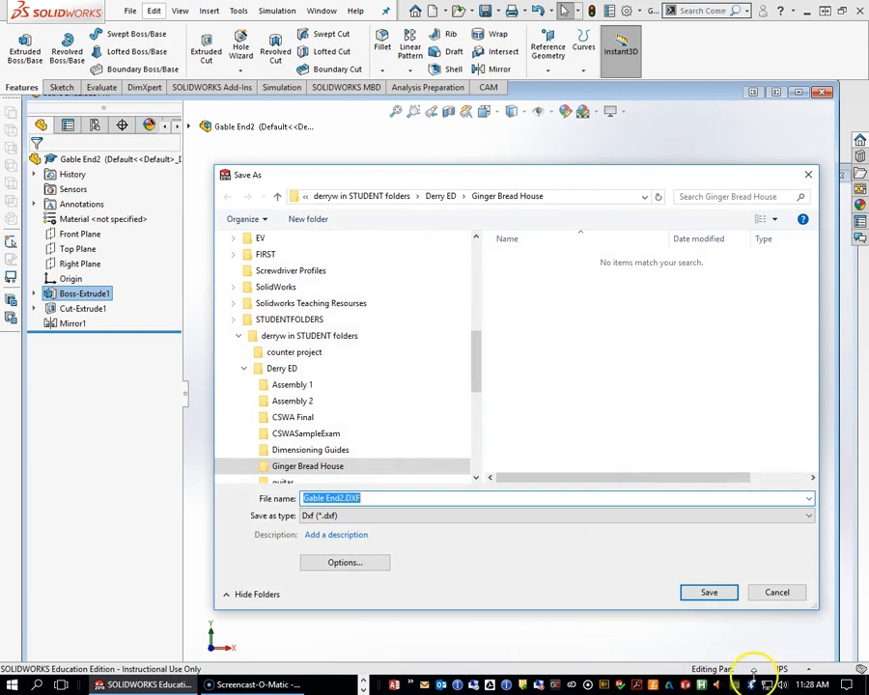
pyautogui.click(713, 593)
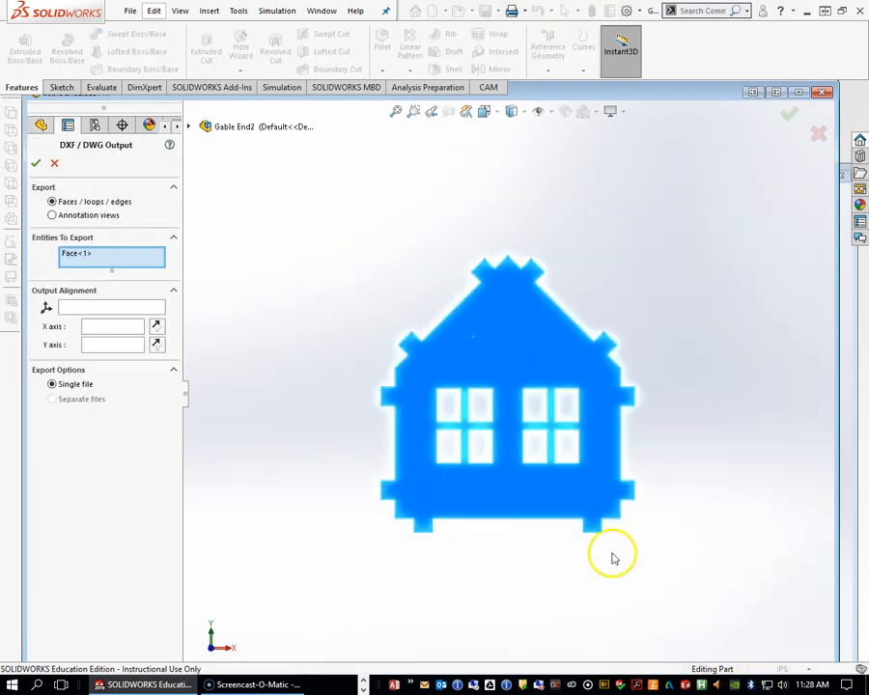
pyautogui.click(39, 165)
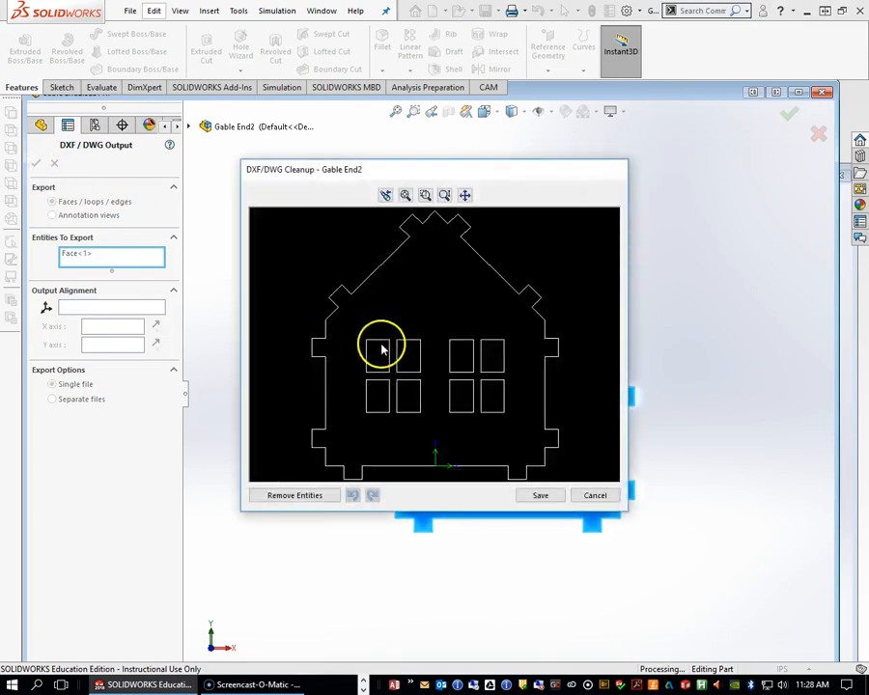
pyautogui.click(541, 498)
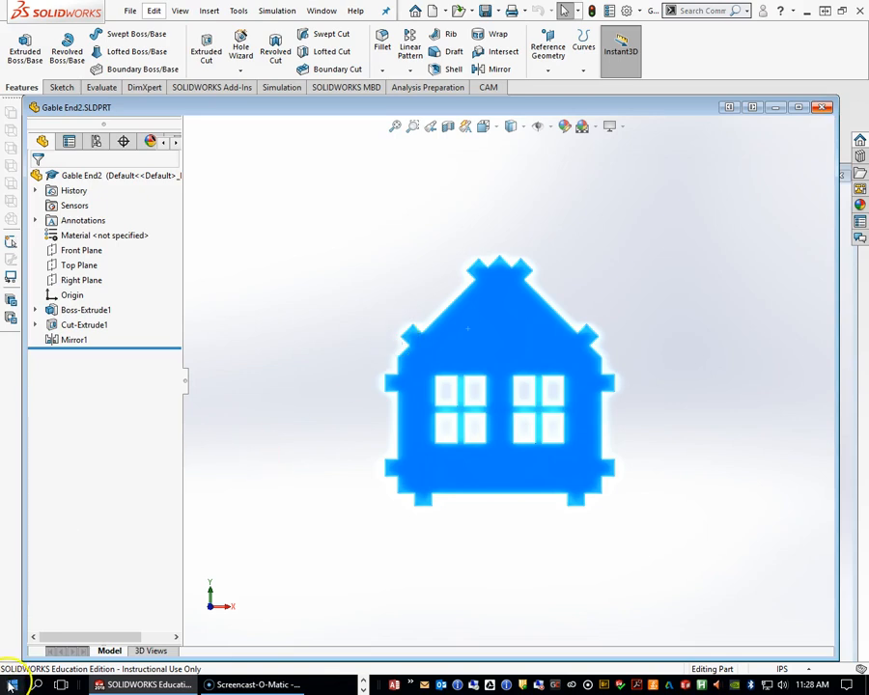
pyautogui.click(12, 684)
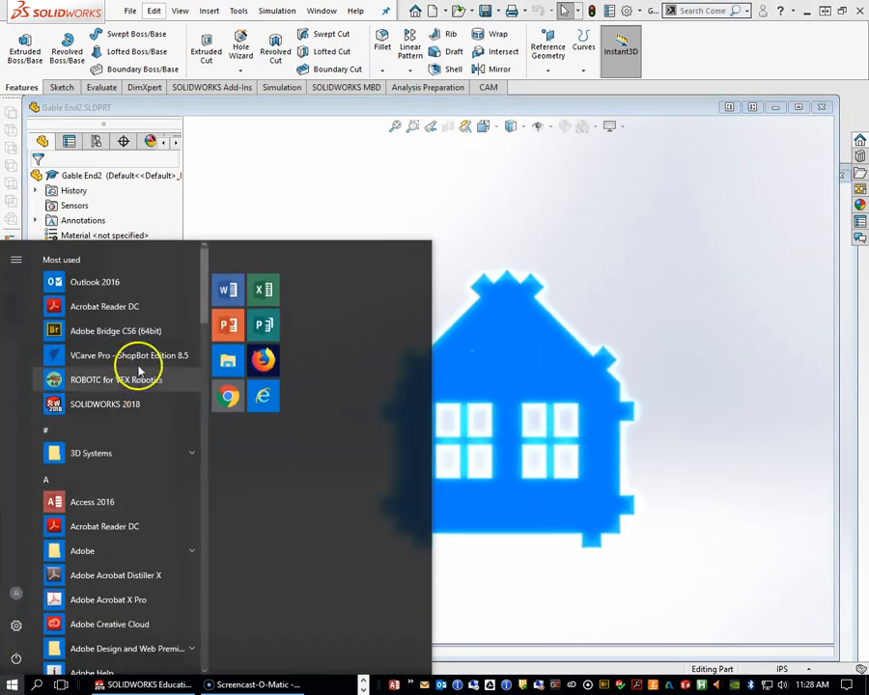
pyautogui.click(16, 685)
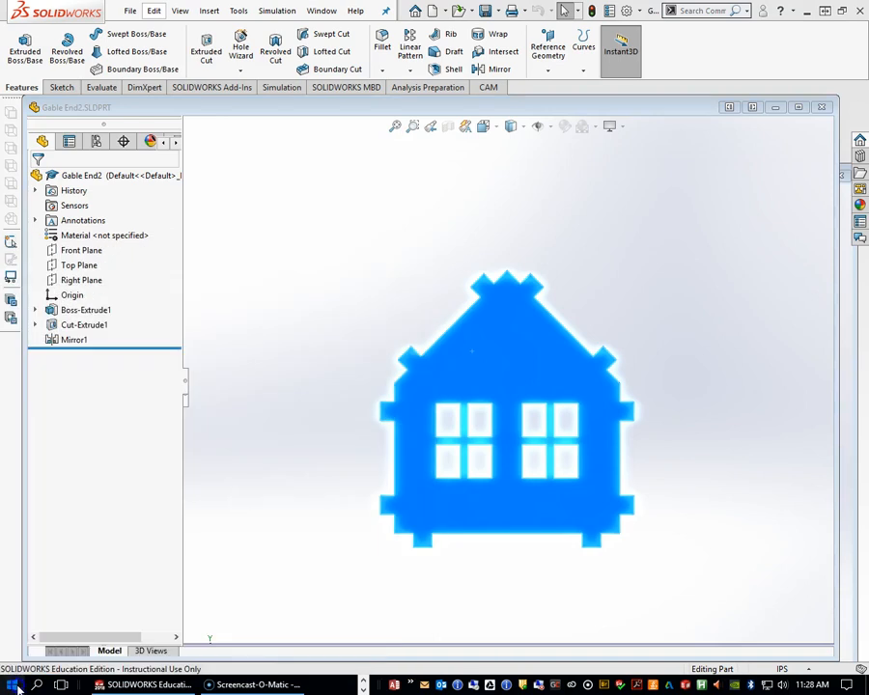
# Launch Adobe Illustrator CS6 and maximize its window
pyautogui.click(17, 688)
pyautogui.write('ill')
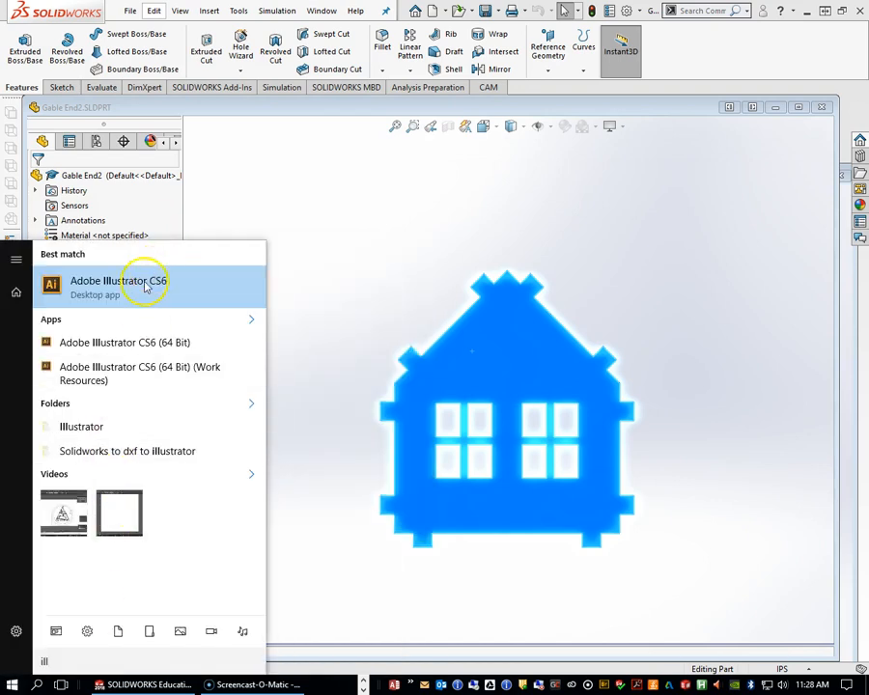
pyautogui.click(110, 287)
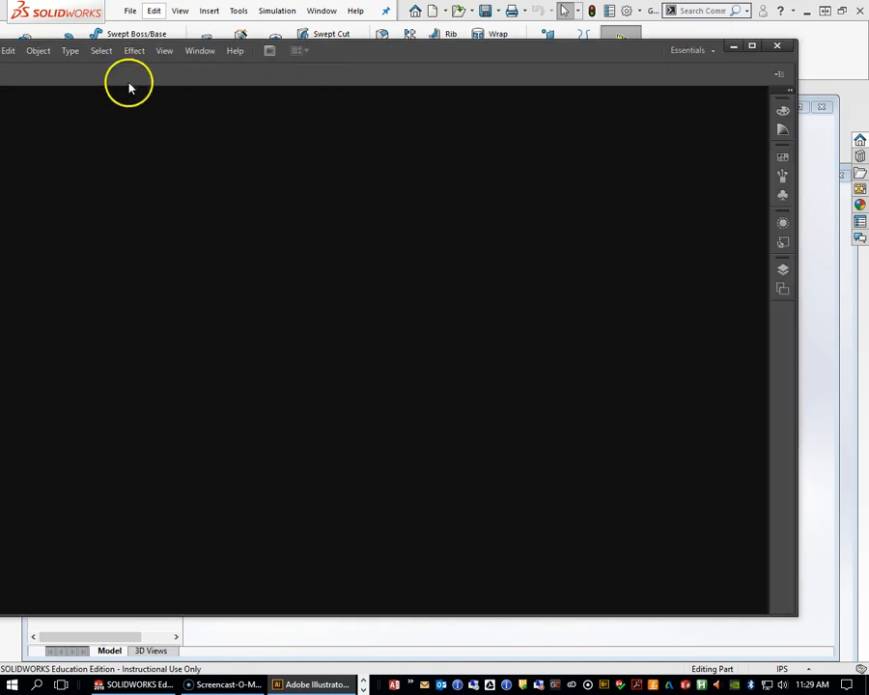
pyautogui.click(752, 45)
# Create a new document in inches with a width of 12 in and a height of 12 in
pyautogui.click(39, 12)
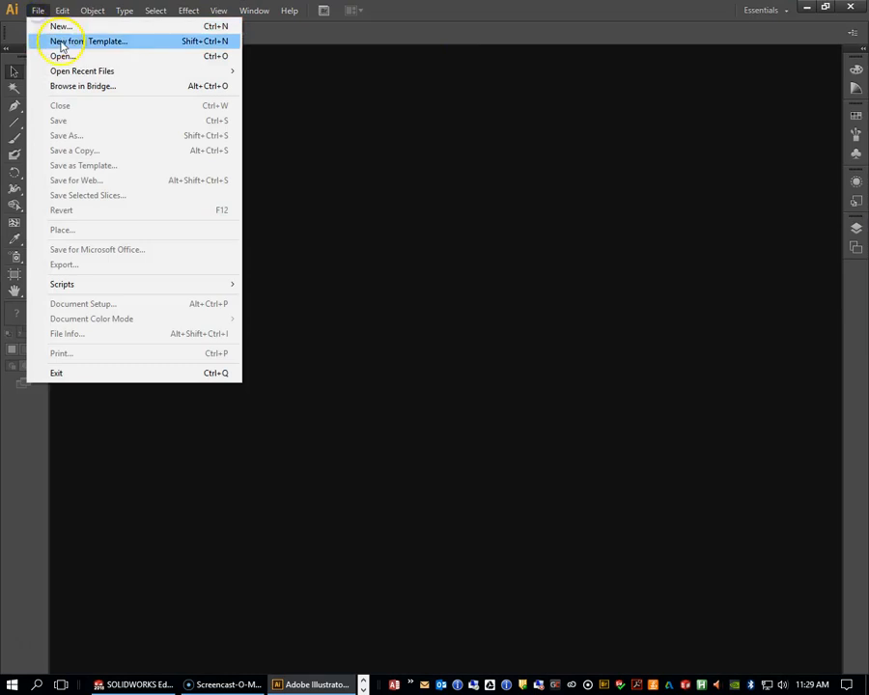
pyautogui.click(50, 29)
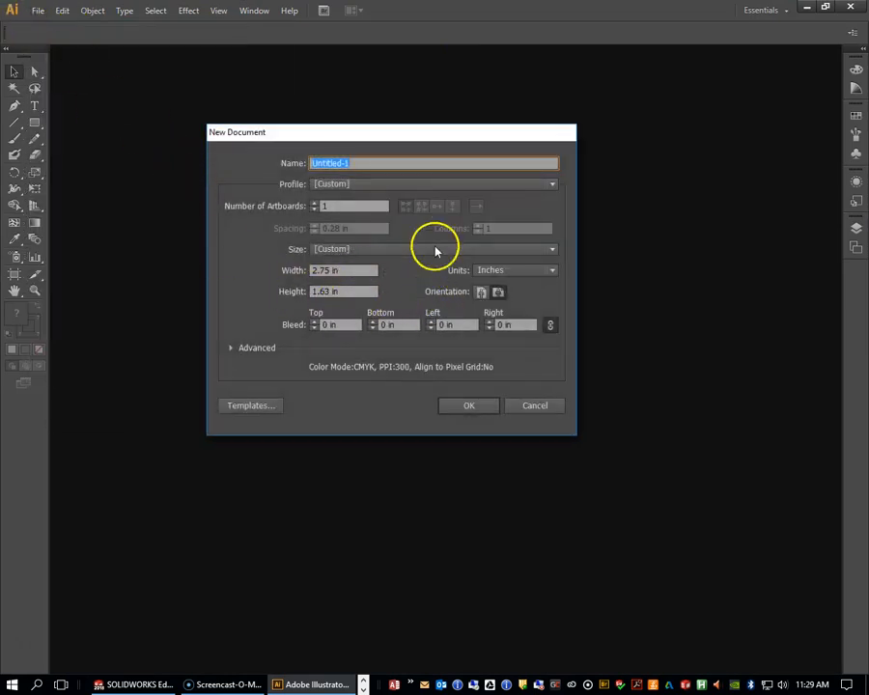
pyautogui.click(490, 272)
pyautogui.click(498, 316)
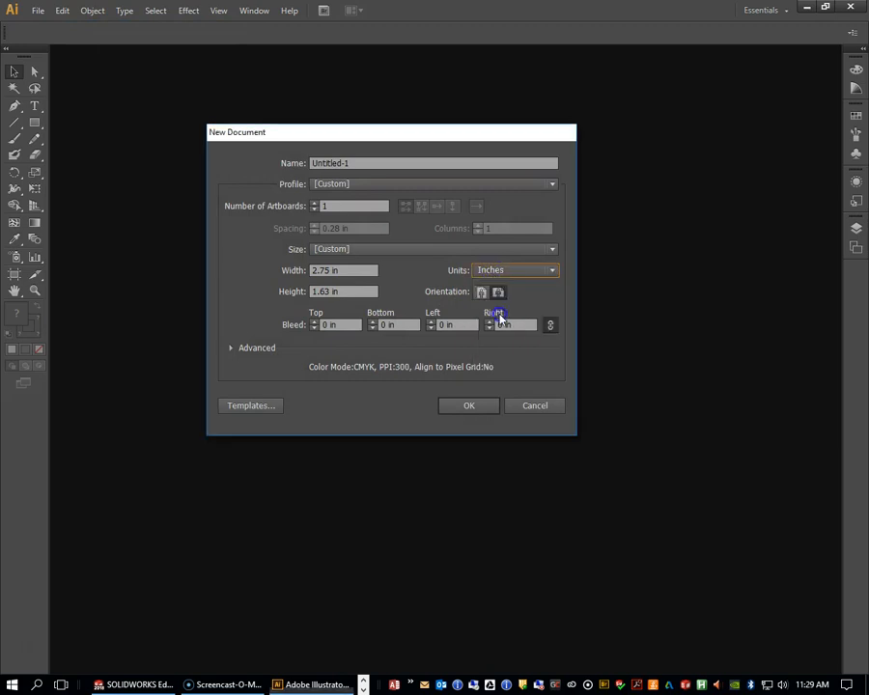
pyautogui.click(357, 273)
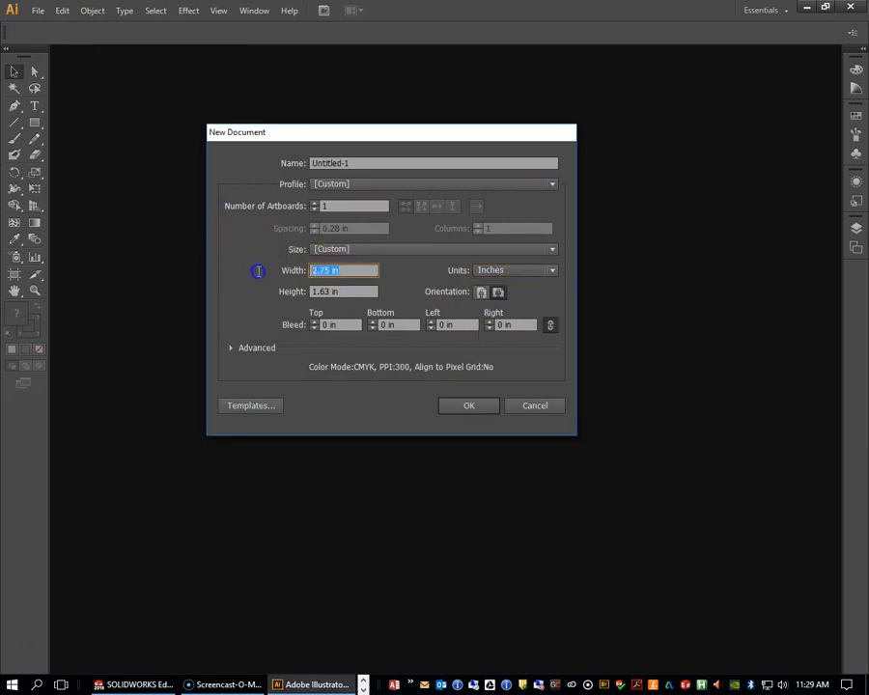
pyautogui.write('12')
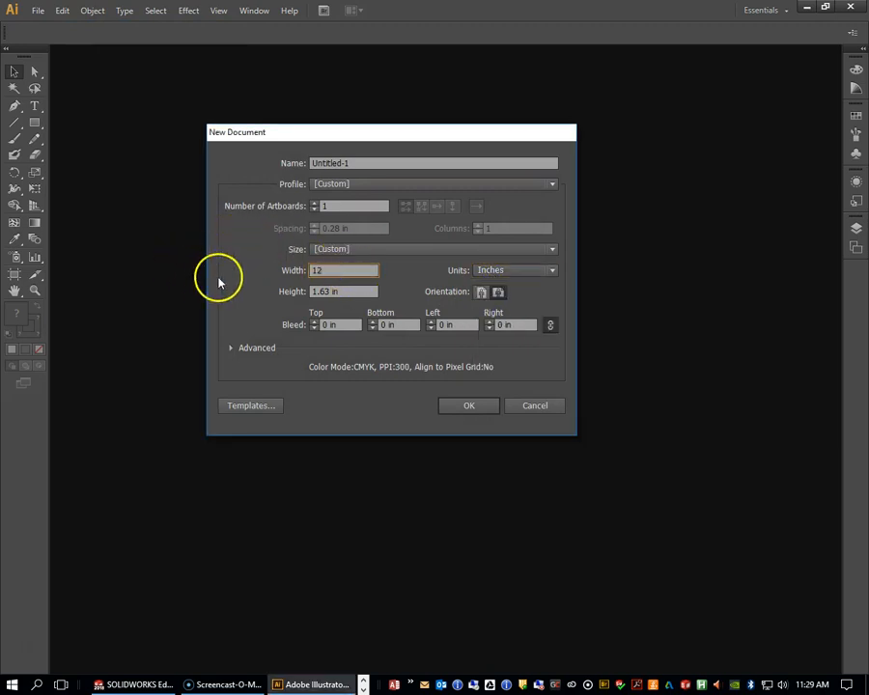
pyautogui.moveTo(376, 292); pyautogui.dragTo(314, 296)
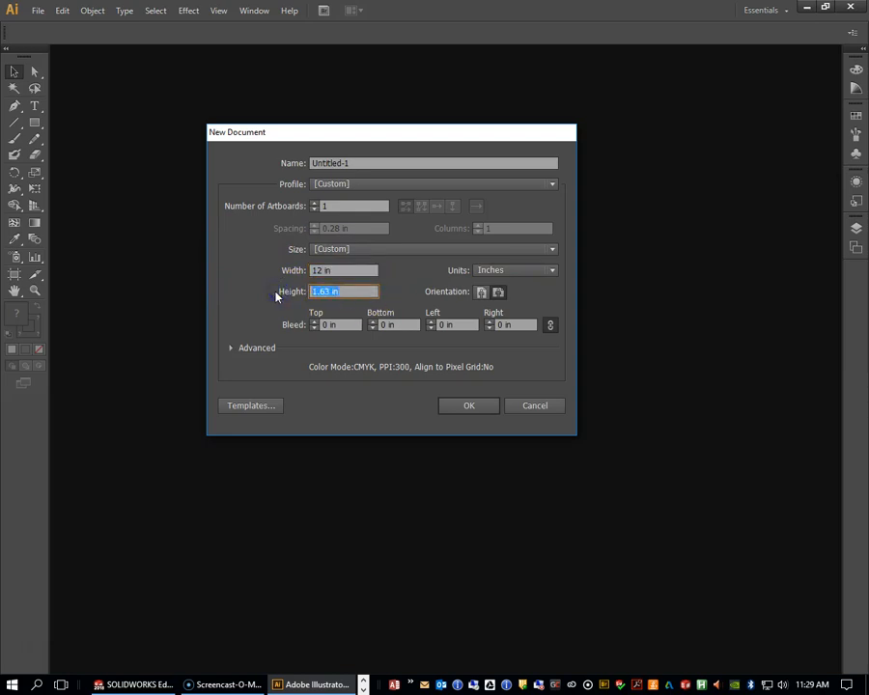
pyautogui.write('12')
pyautogui.click(469, 406)
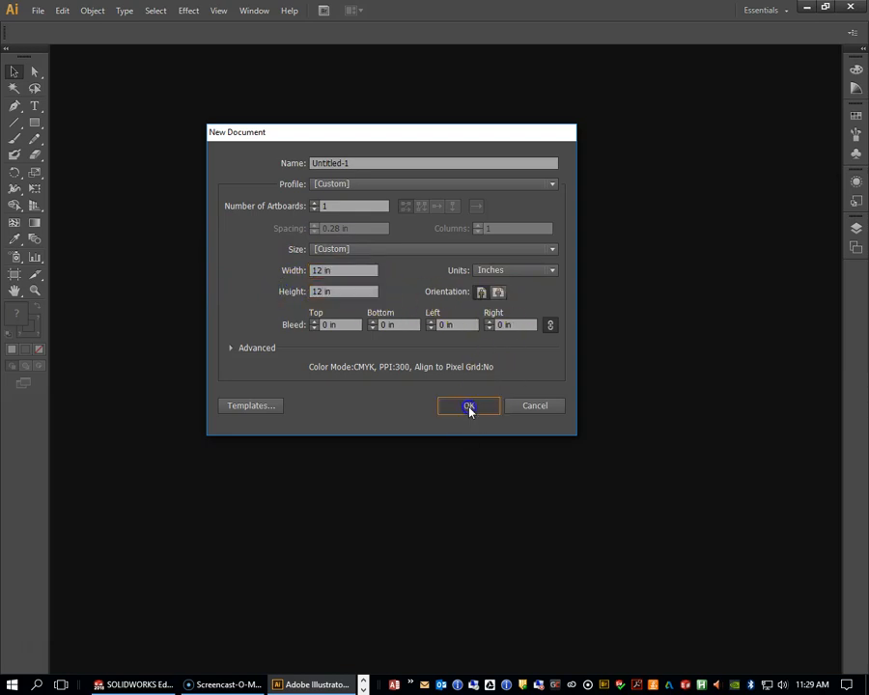
# Place Gable End2.DXF from the Ginger Bread House folder into the document at original size and accept the font substitution
pyautogui.click(37, 11)
pyautogui.click(70, 232)
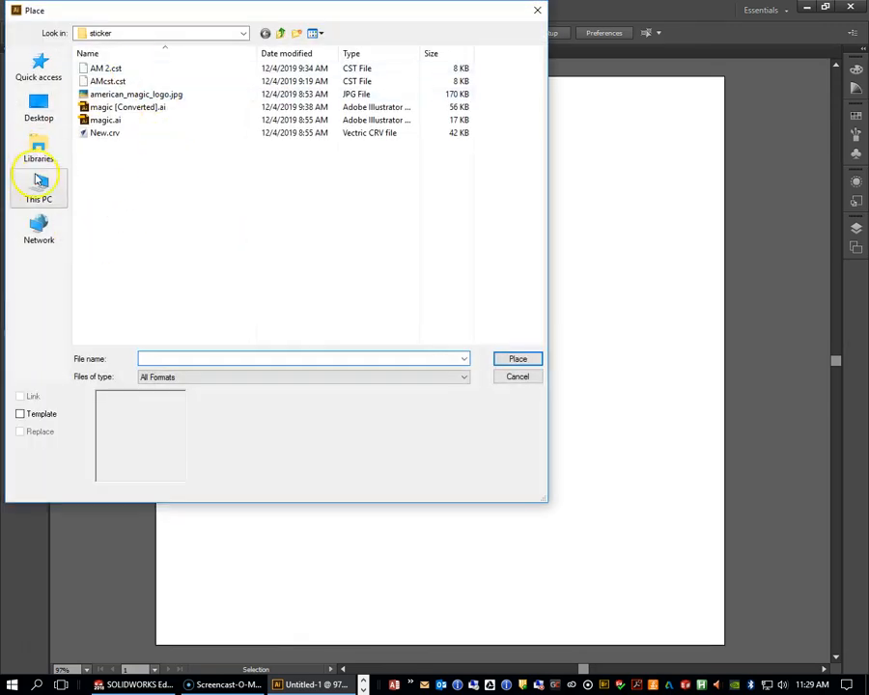
pyautogui.click(39, 108)
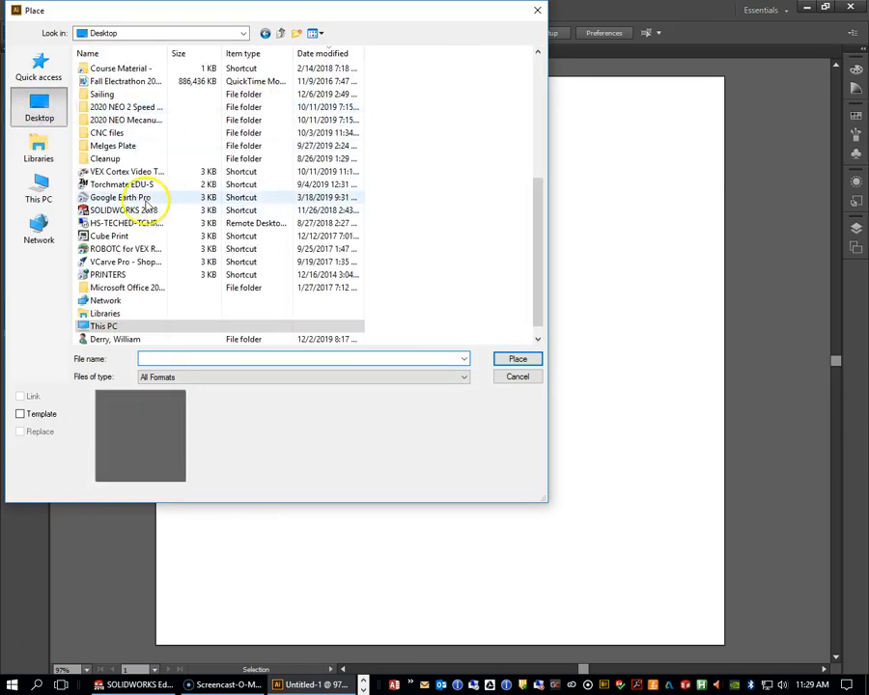
pyautogui.scroll(-1, 145, 203)
pyautogui.scroll(2, 156, 225)
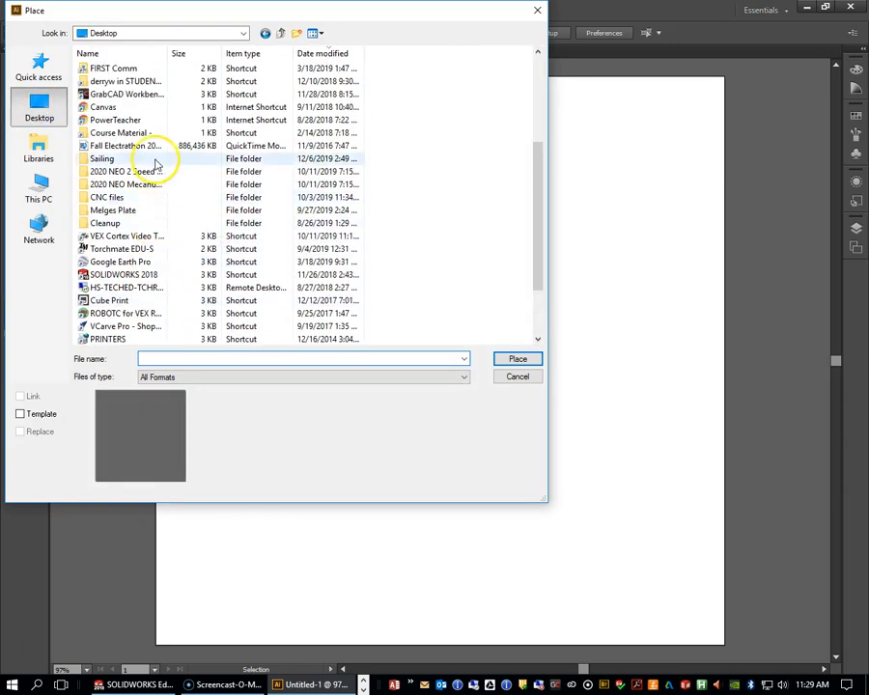
pyautogui.doubleClick(126, 83)
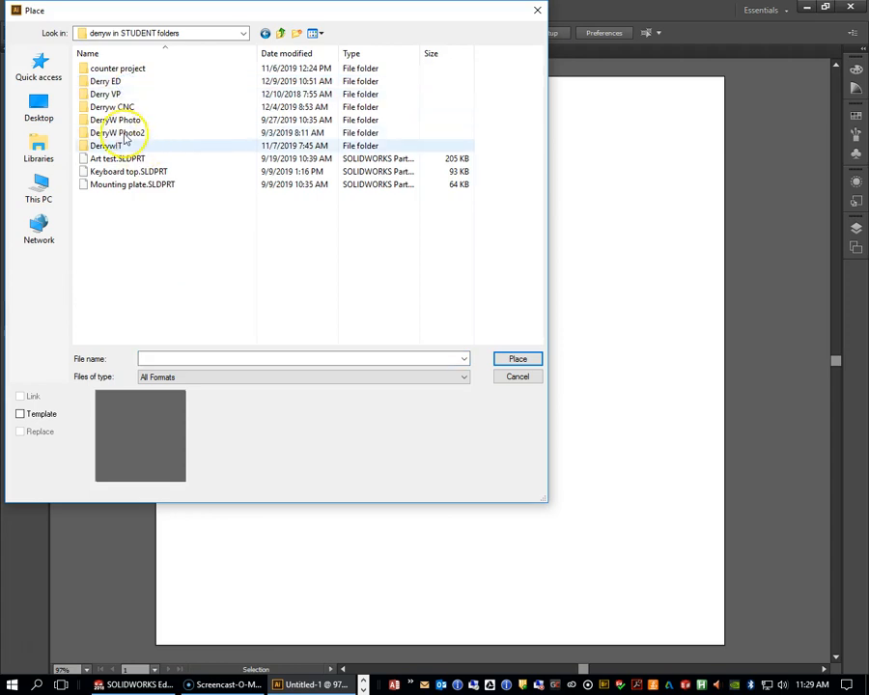
pyautogui.doubleClick(130, 82)
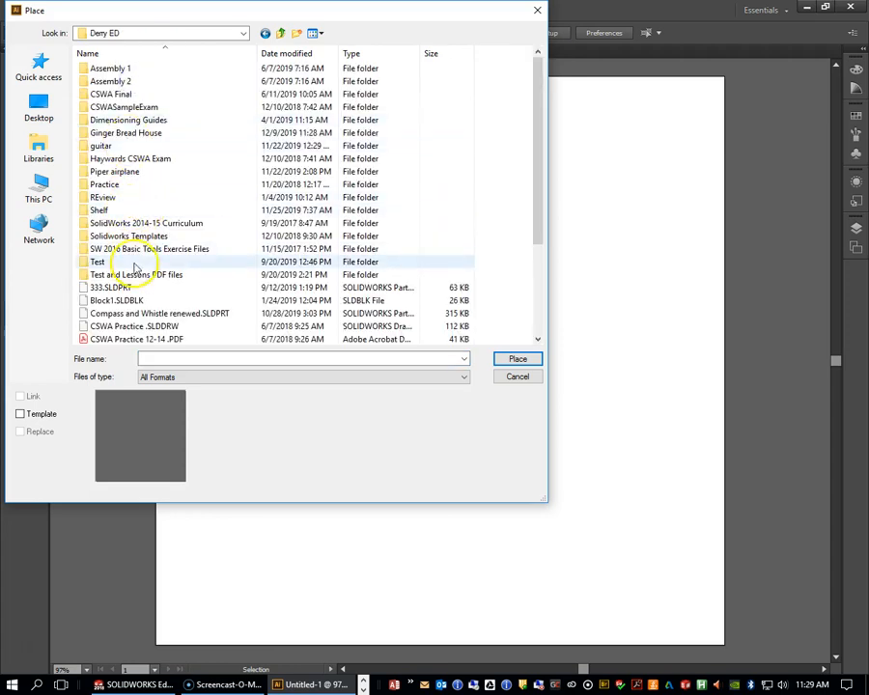
pyautogui.doubleClick(139, 136)
pyautogui.doubleClick(120, 92)
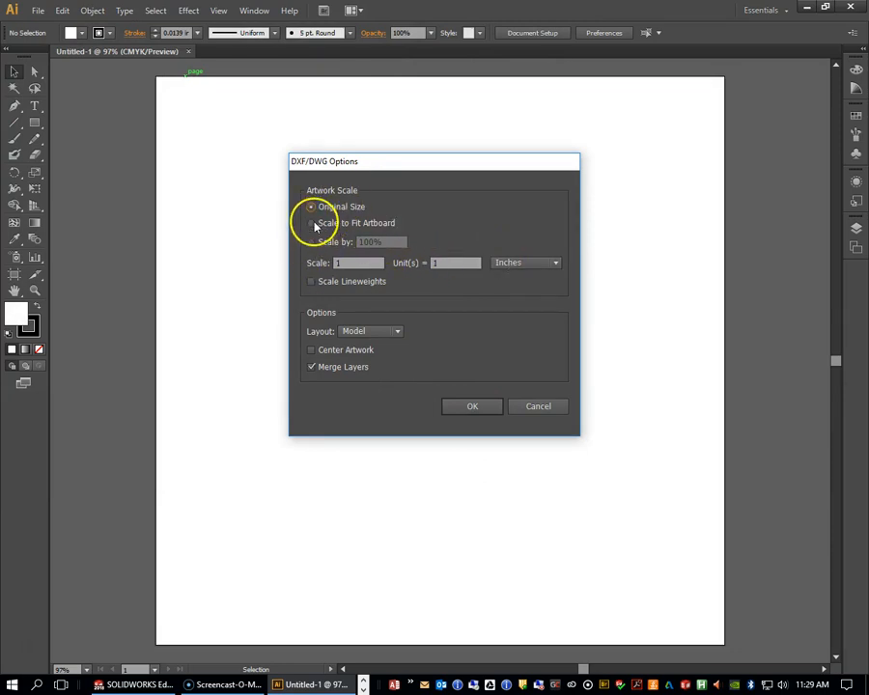
pyautogui.click(467, 407)
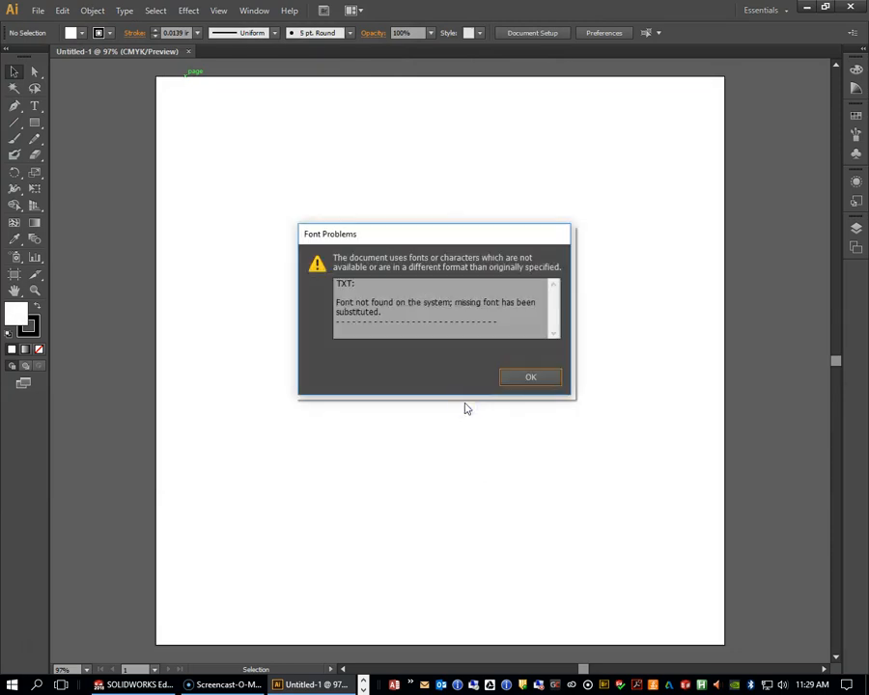
pyautogui.click(530, 378)
# Delete the SOLIDWORKS Educational Product text beneath the placed house outline
pyautogui.scroll(2, 231, 186)
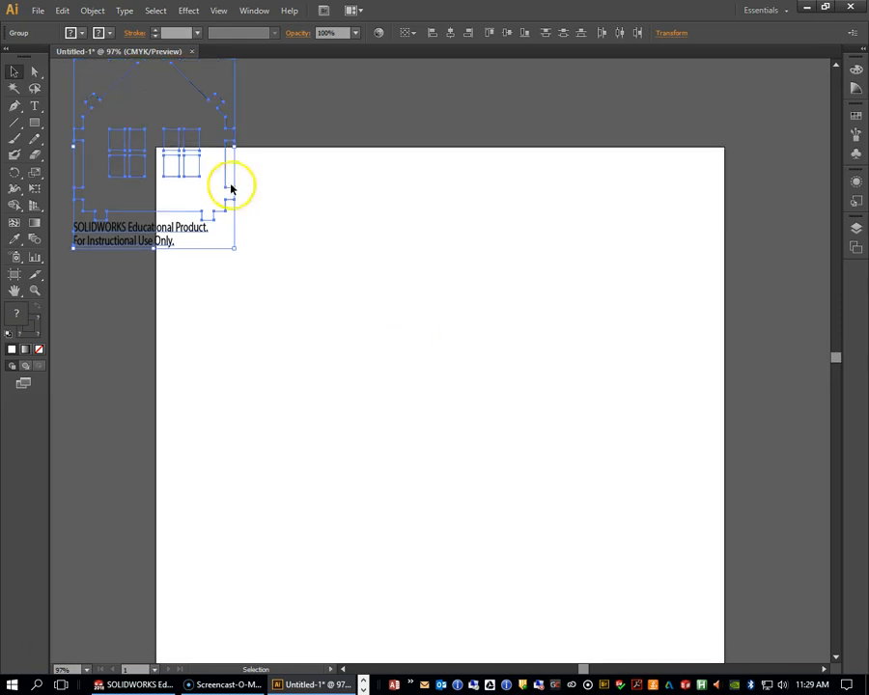
pyautogui.scroll(2, 210, 249)
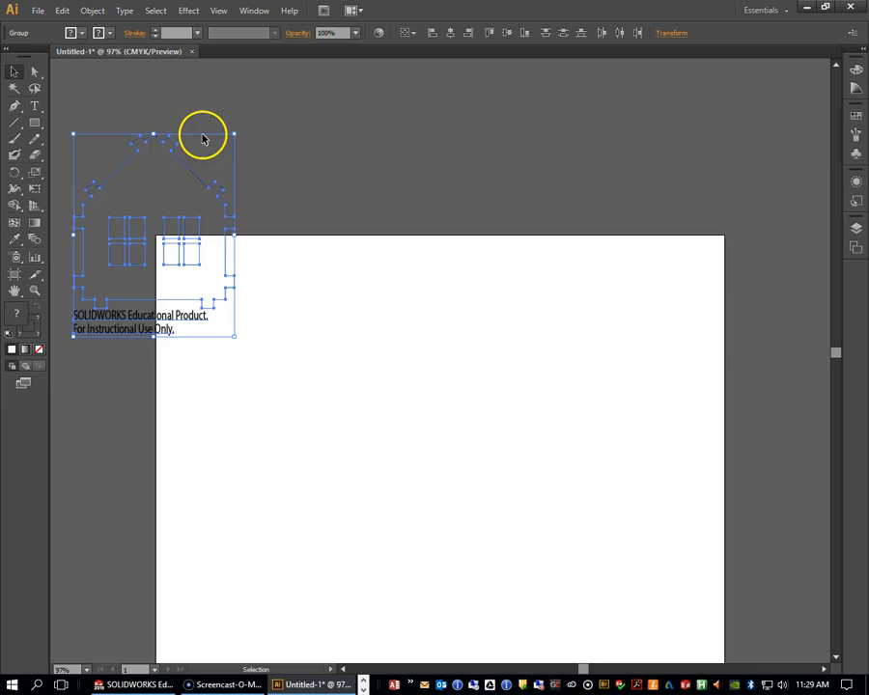
pyautogui.click(145, 318)
pyautogui.click(227, 375)
pyautogui.keyDown('ctrl'); pyautogui.hscroll(-2, 106, 319); pyautogui.keyUp('ctrl')
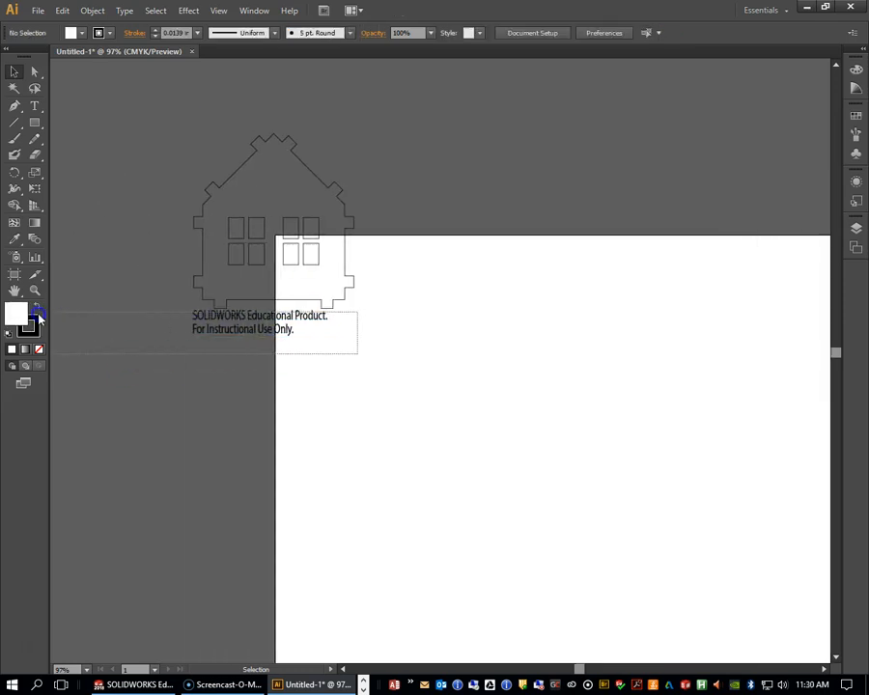
pyautogui.click(190, 316)
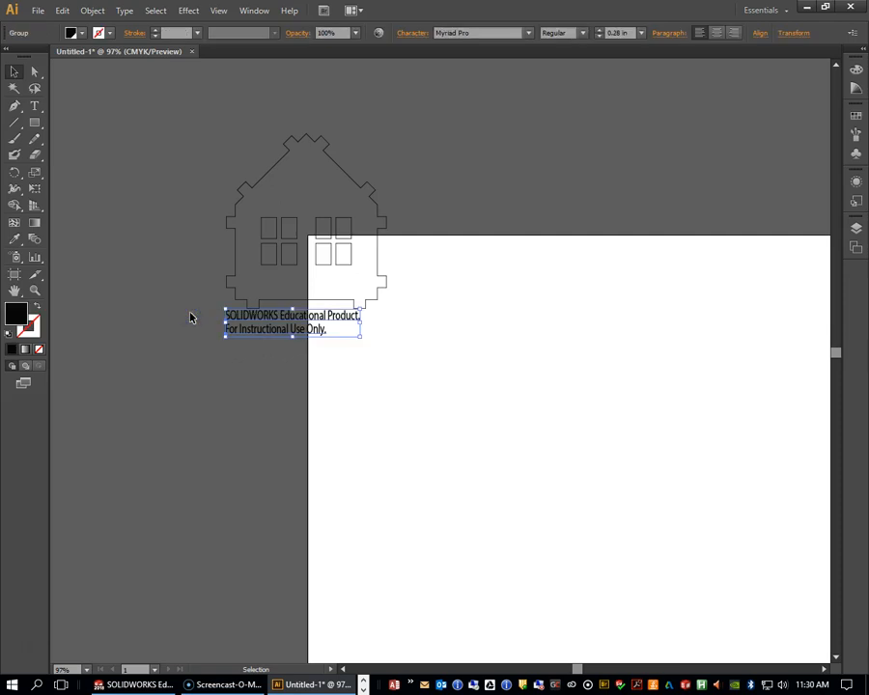
pyautogui.press('Delete')
# Move the whole house outline with its windows fully onto the artboard, near its upper-left corner
pyautogui.moveTo(175, 114); pyautogui.dragTo(453, 343)
pyautogui.moveTo(264, 174); pyautogui.dragTo(361, 290)
pyautogui.click(600, 338)
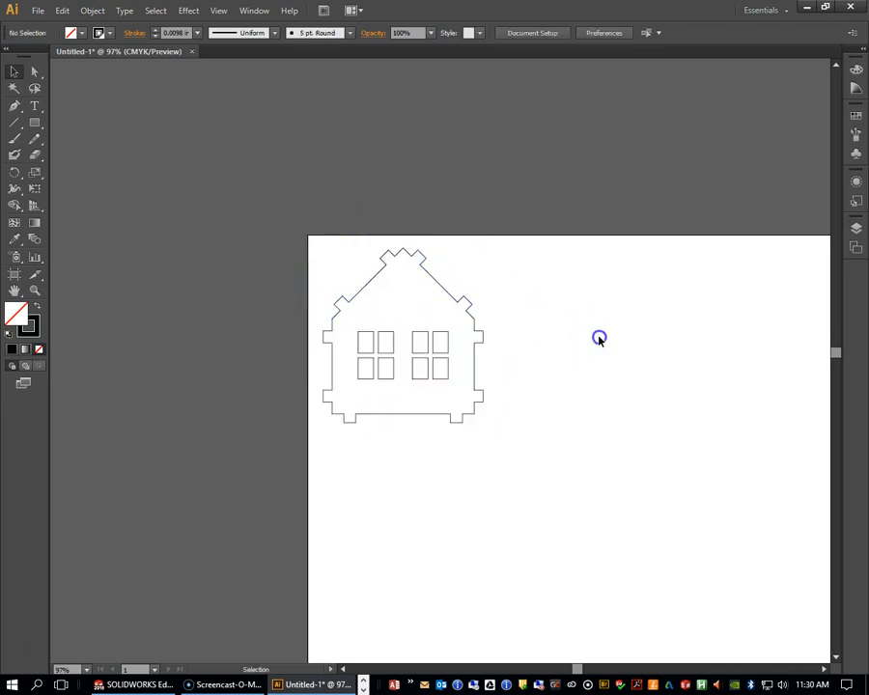
# Draw a rectangle framing the four panes of the house's left window
pyautogui.scroll(-1, 557, 395)
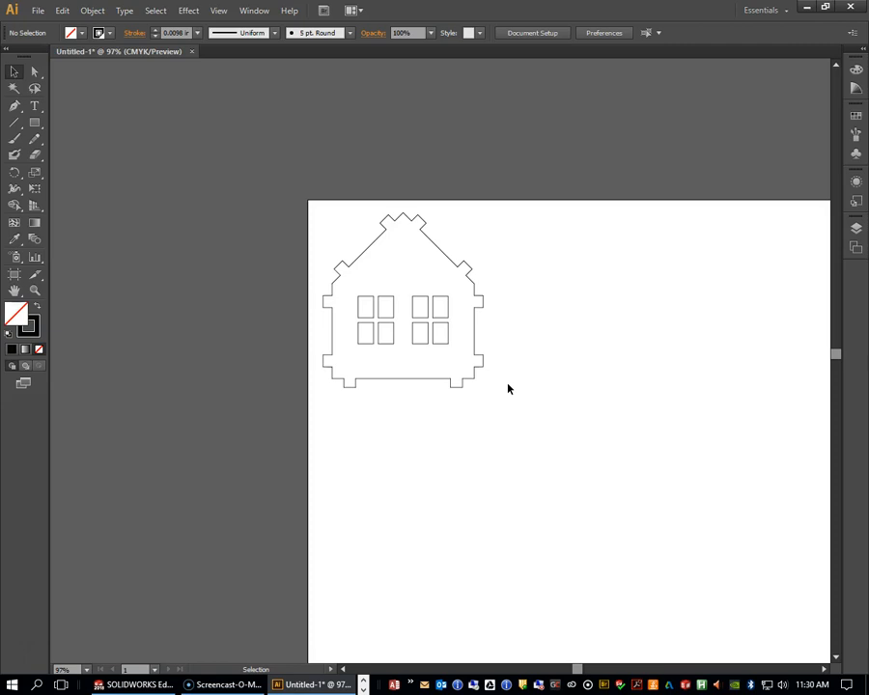
pyautogui.click(38, 124)
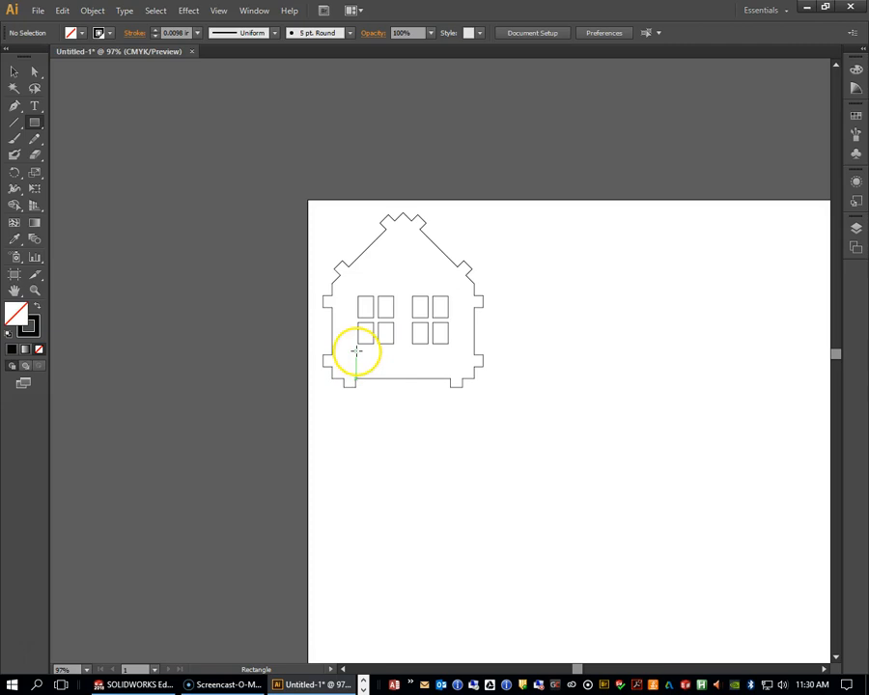
pyautogui.moveTo(355, 350)
pyautogui.mouseDown()
pyautogui.moveTo(383, 330)
pyautogui.moveTo(399, 290)
pyautogui.mouseUp()
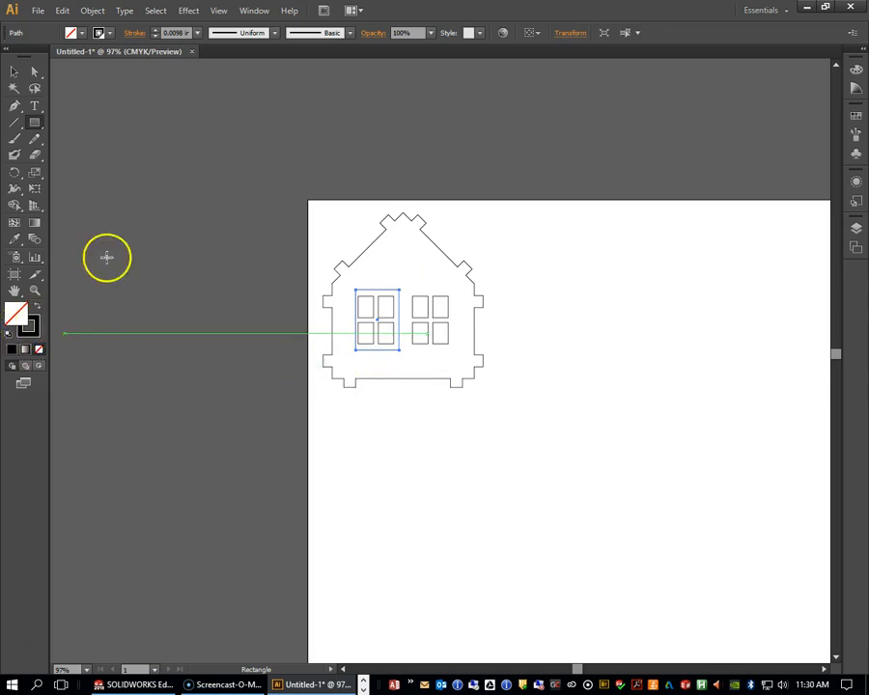
# Try a 0.125 in stroke on the window frame rectangle, and set its stroke weight to 0.08 in
pyautogui.click(197, 33)
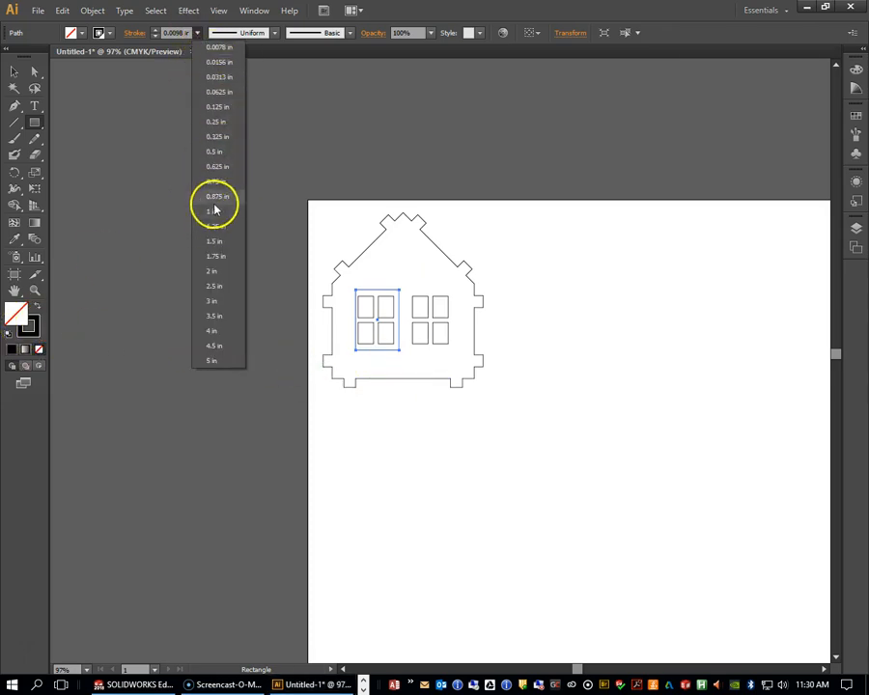
pyautogui.click(223, 111)
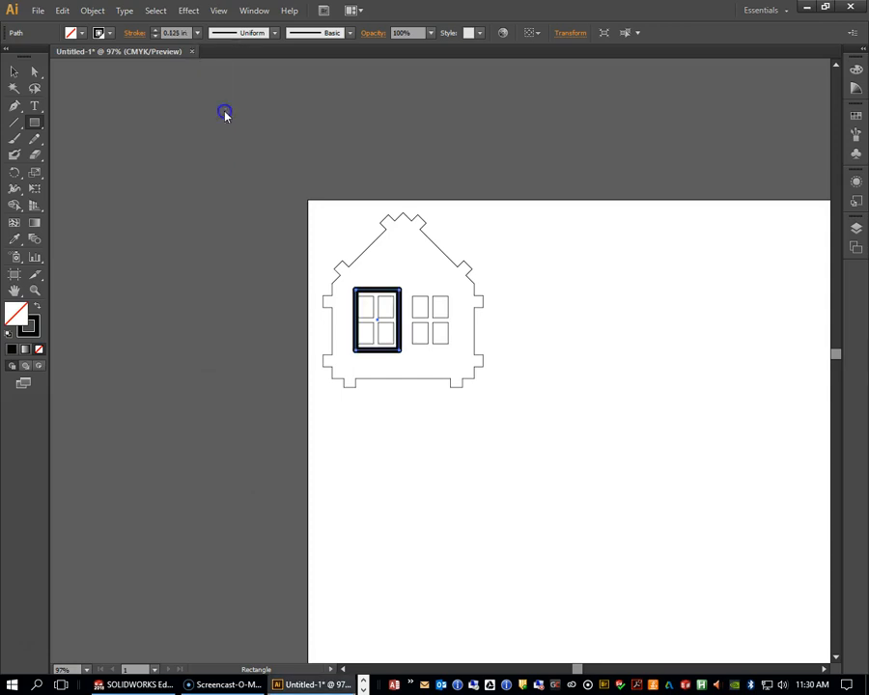
pyautogui.scroll(-1, 386, 249)
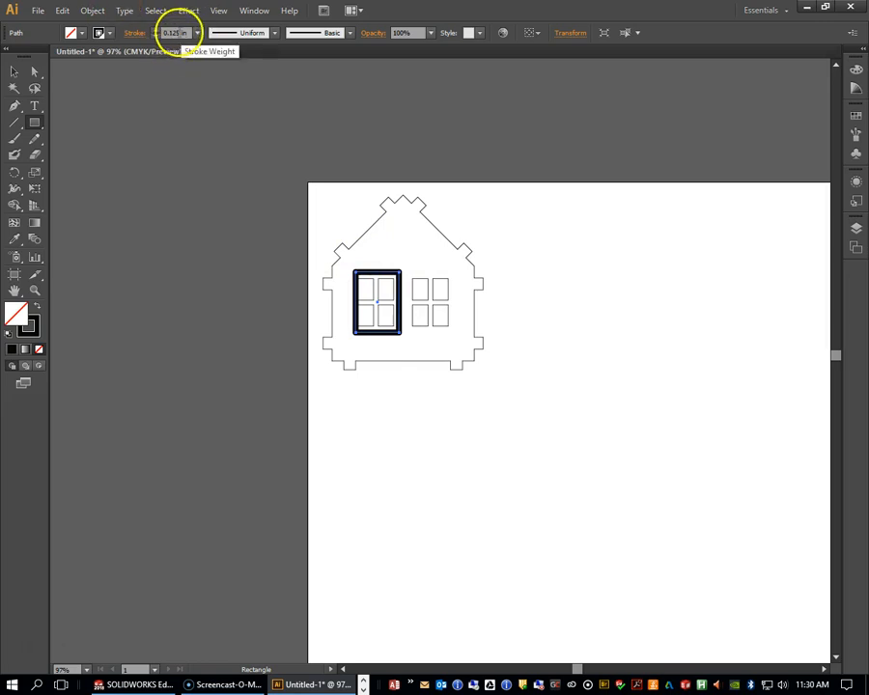
pyautogui.click(185, 32)
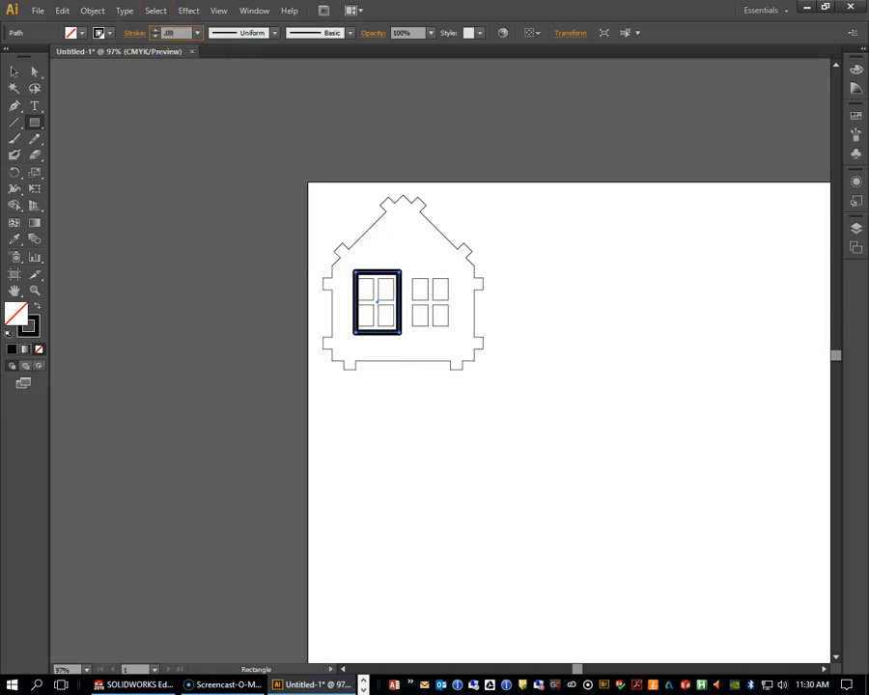
pyautogui.write('.08')
pyautogui.press('Return')
# Change the window frame rectangle's stroke color to mid-gray (#828181)
pyautogui.scroll(-1, 336, 361)
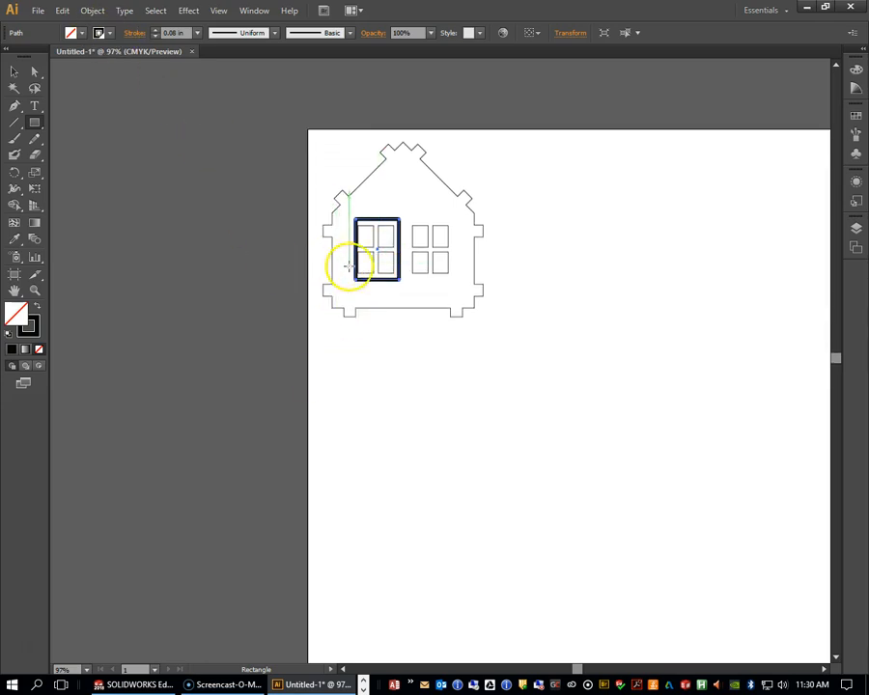
pyautogui.click(34, 327)
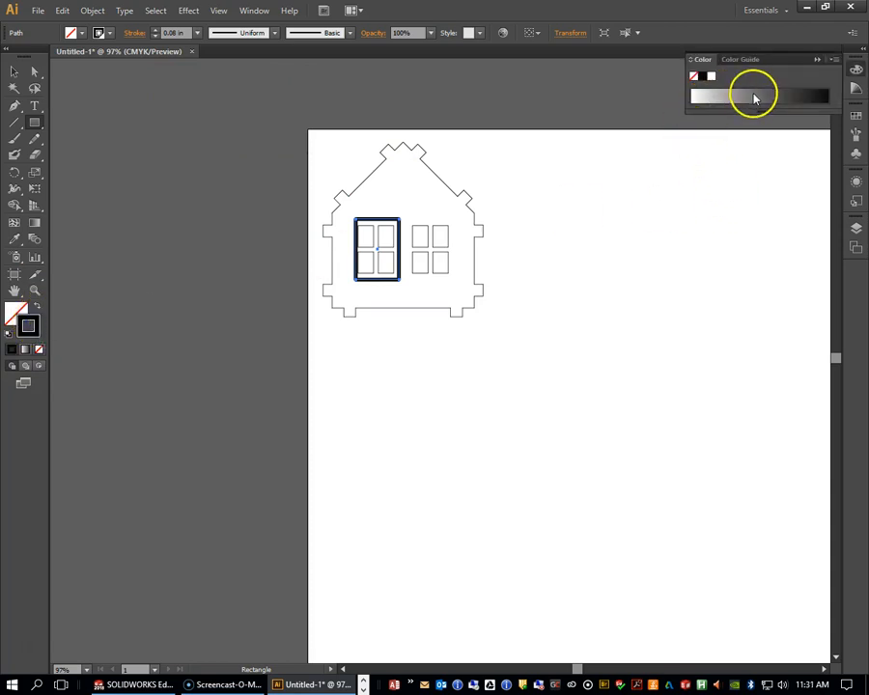
pyautogui.moveTo(868, 268); pyautogui.dragTo(727, 268)
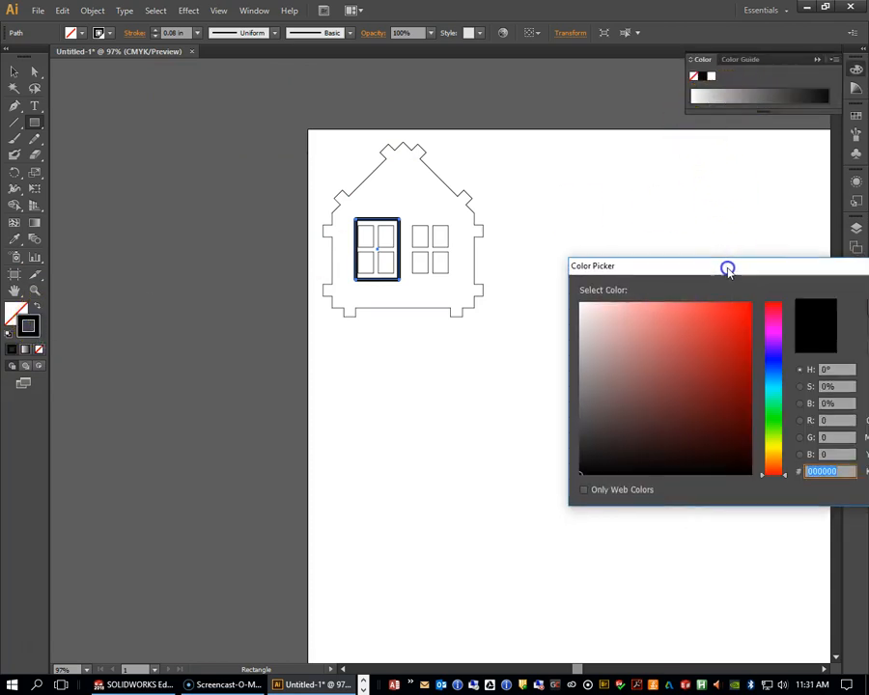
pyautogui.click(582, 383)
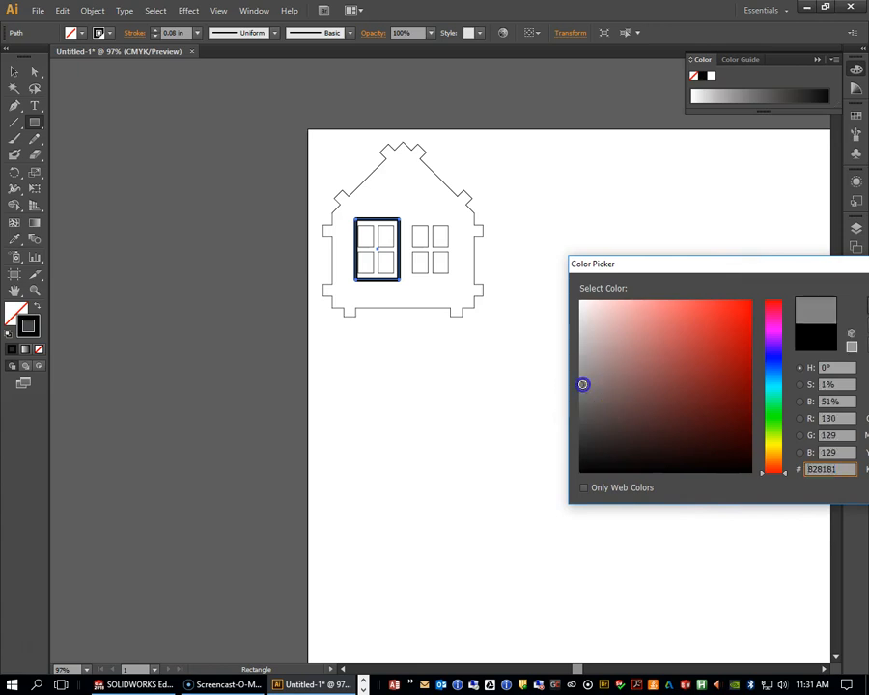
pyautogui.moveTo(784, 262); pyautogui.dragTo(540, 293)
pyautogui.click(652, 335)
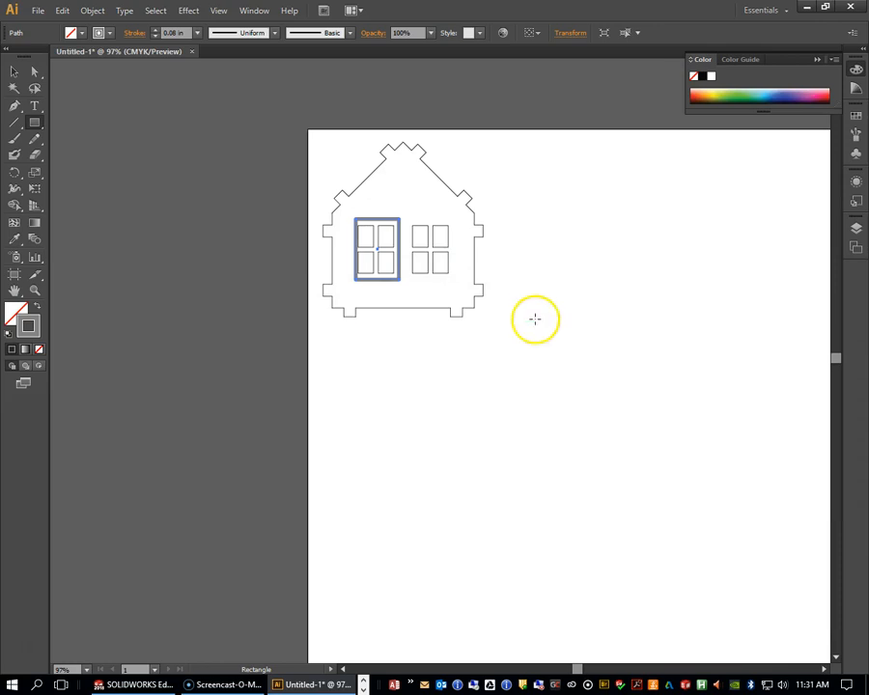
# Nudge the gray frame rectangle slightly left and down so its upper-left corner sits evenly around the left window's panes
pyautogui.scroll(-2, 375, 257)
pyautogui.scroll(1, 386, 259)
pyautogui.scroll(2, 385, 259)
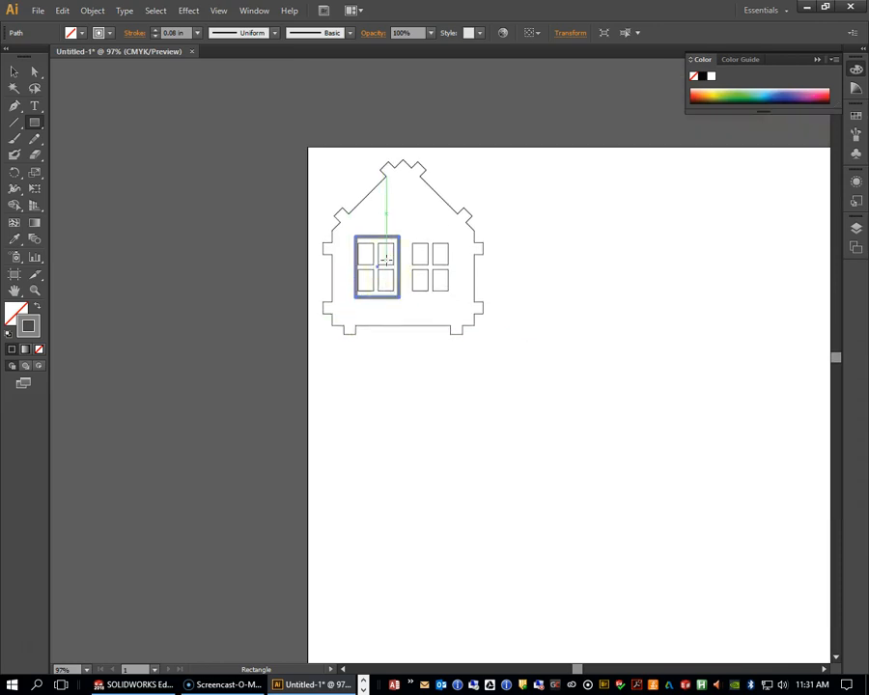
pyautogui.hotkey('ctrl', '=')
pyautogui.hotkey('ctrl', '=')
pyautogui.hotkey('ctrl', '=')
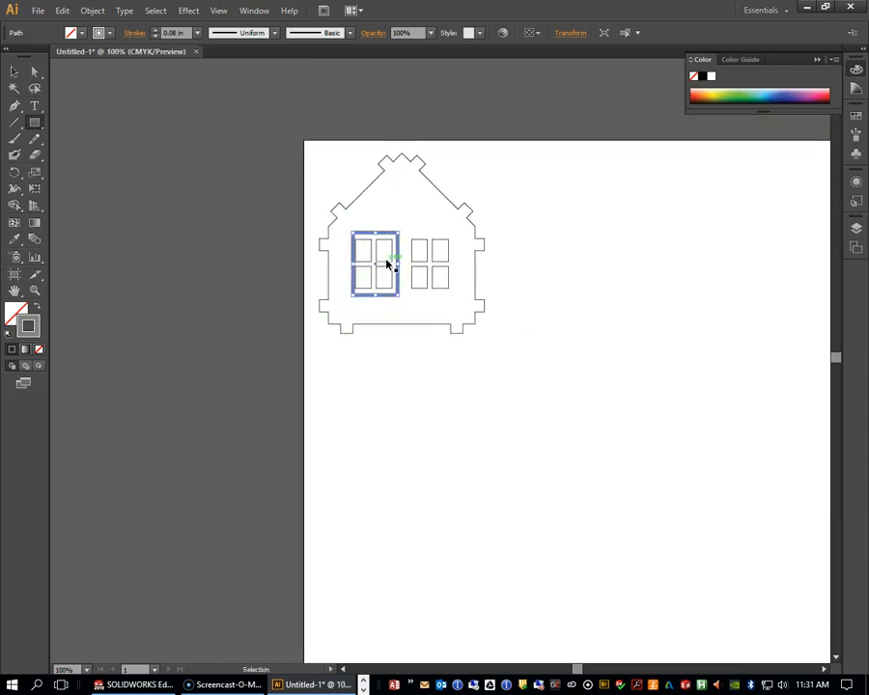
pyautogui.press('m')
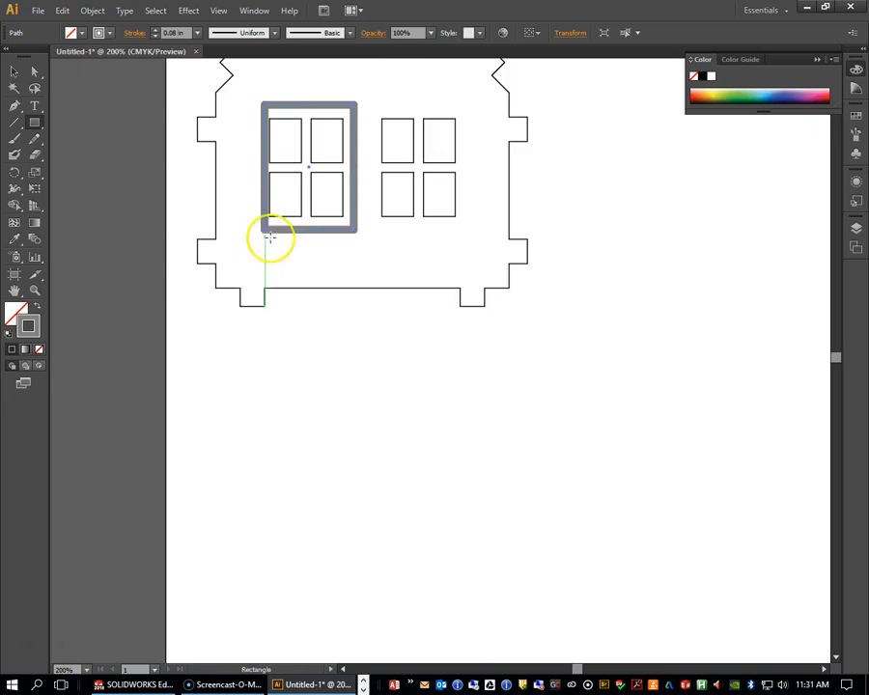
pyautogui.scroll(5, 278, 239)
pyautogui.click(14, 71)
pyautogui.click(328, 229)
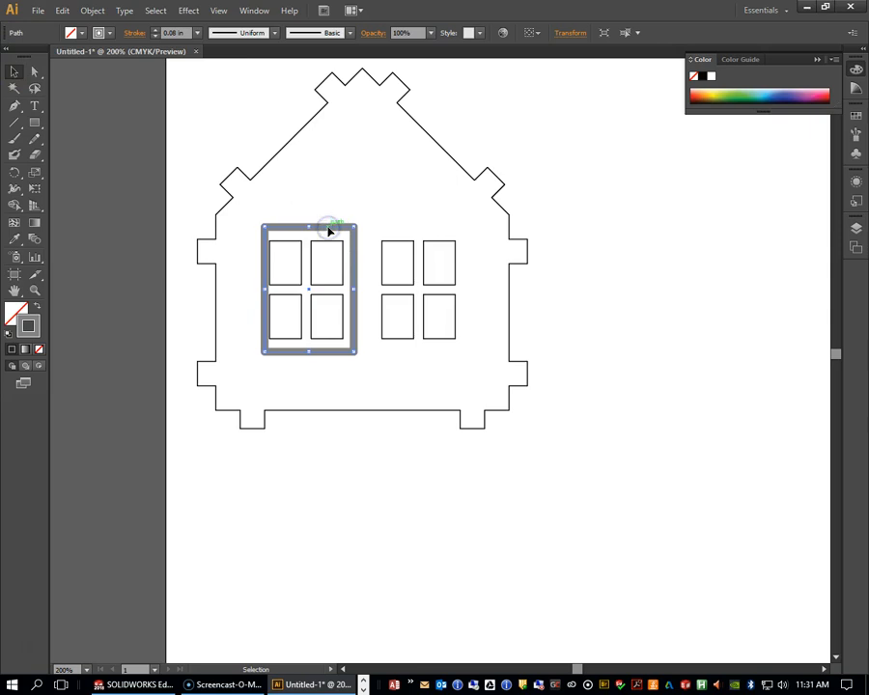
pyautogui.press('Left')
pyautogui.press('Left')
pyautogui.press('Left')
pyautogui.press('Down')
pyautogui.press('Down')
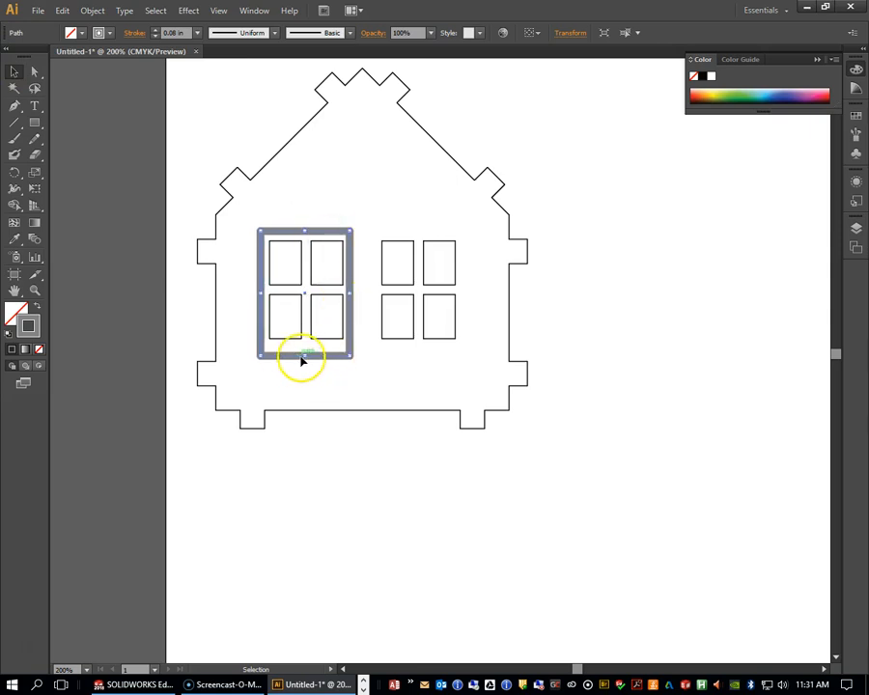
# Resize the gray frame to be shorter and wider, and nudge it left to center it around the left window's four panes
pyautogui.moveTo(306, 356); pyautogui.dragTo(357, 350)
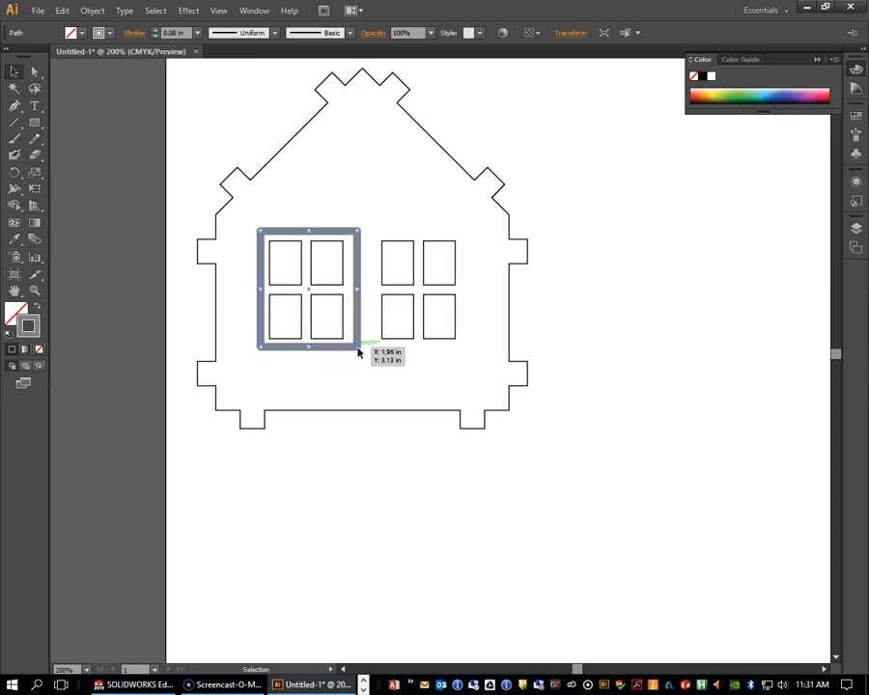
pyautogui.press('Left')
pyautogui.click(396, 391)
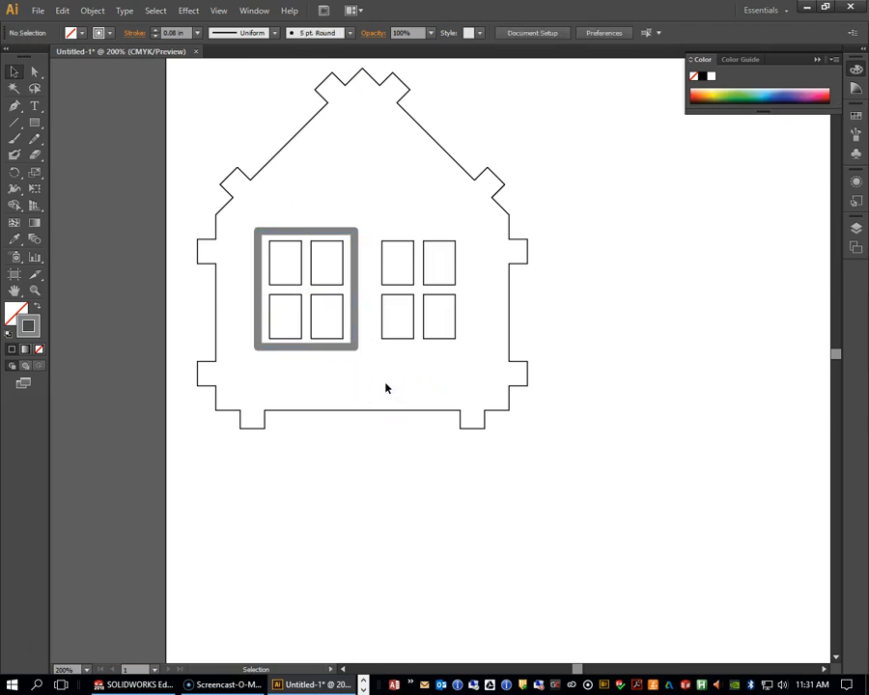
# Duplicate the gray window frame and position the copy around the right window's four panes, level with the first frame
pyautogui.press('a')
pyautogui.press('v')
pyautogui.click(357, 331)
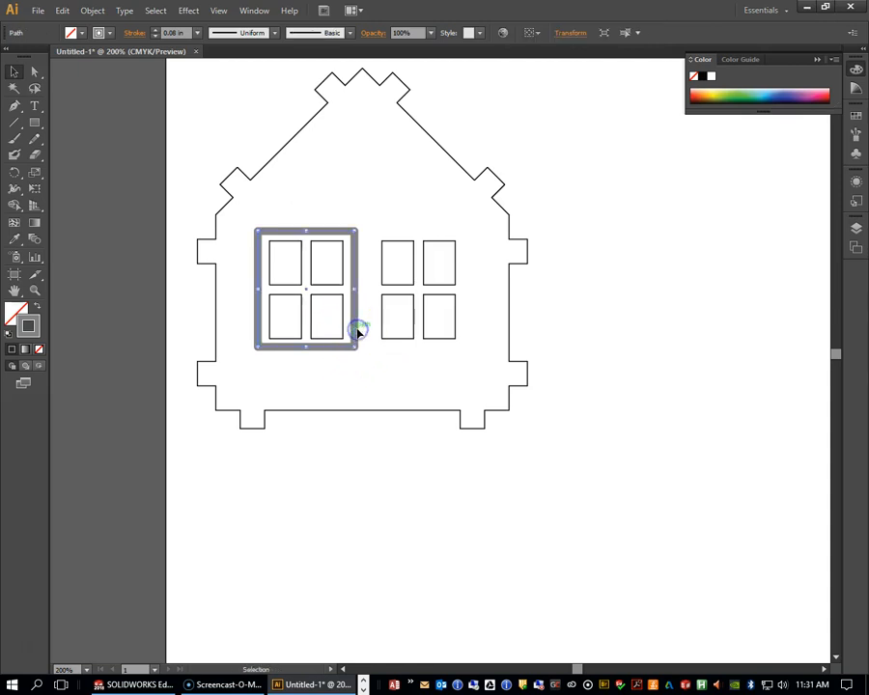
pyautogui.hotkey('ctrl', 'c')
pyautogui.hotkey('ctrl', 'v')
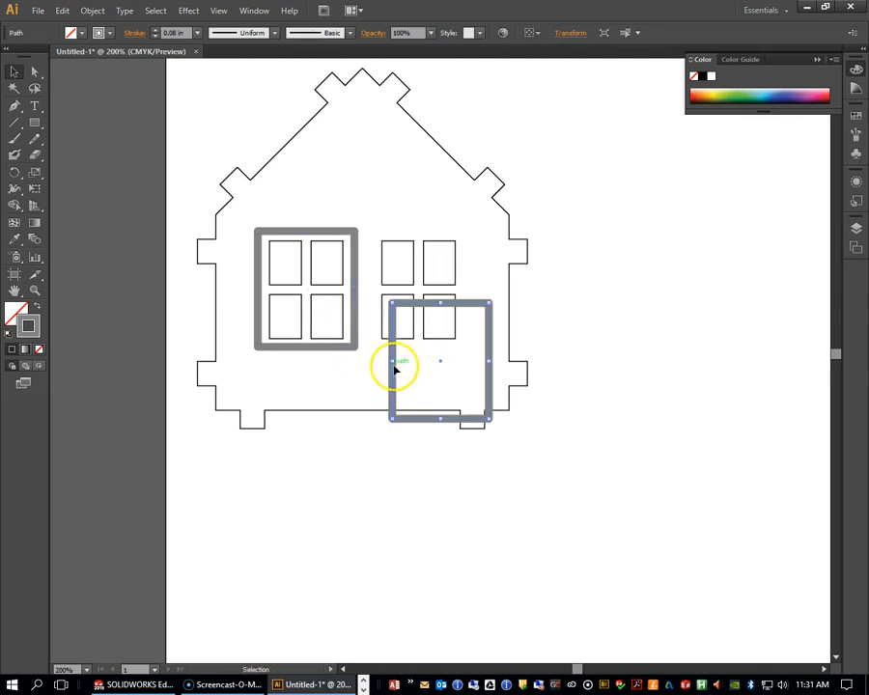
pyautogui.moveTo(392, 372); pyautogui.dragTo(371, 305)
pyautogui.click(432, 383)
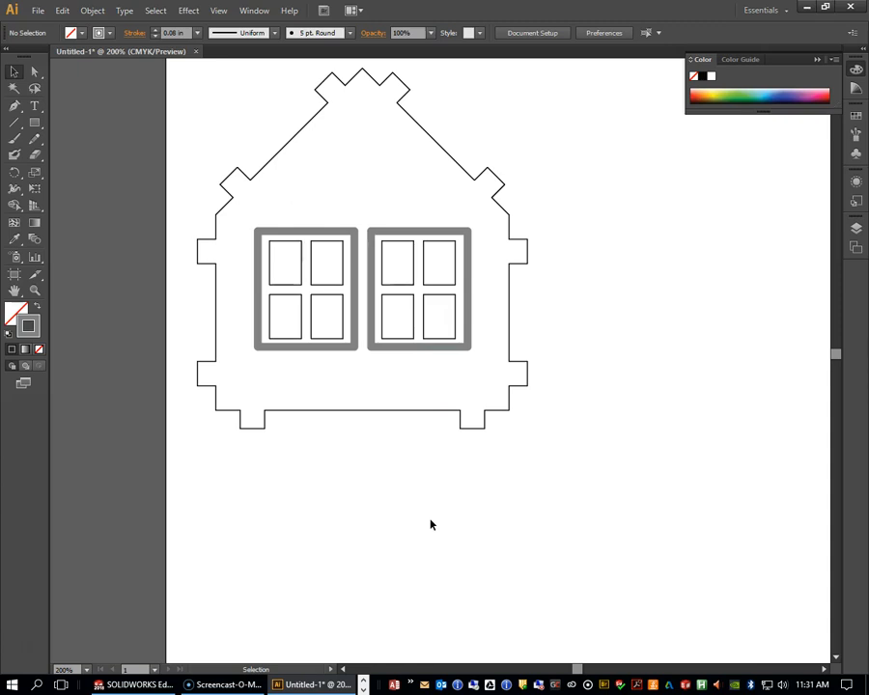
# Select both gray window frames together and cut them from the house drawing
pyautogui.hotkey('ctrl', '1')
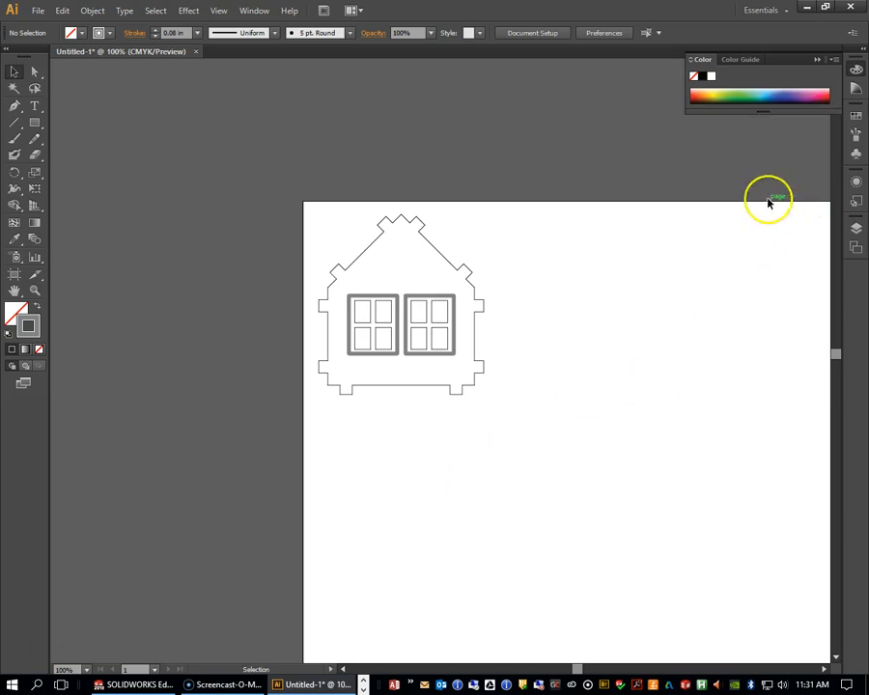
pyautogui.scroll(-1, 656, 332)
pyautogui.scroll(2, 618, 338)
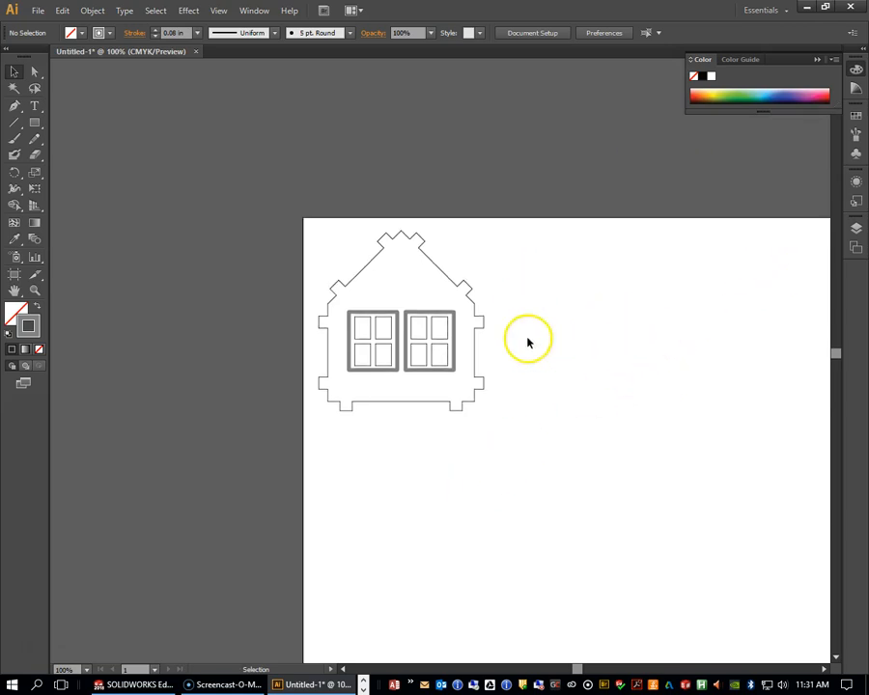
pyautogui.click(442, 274)
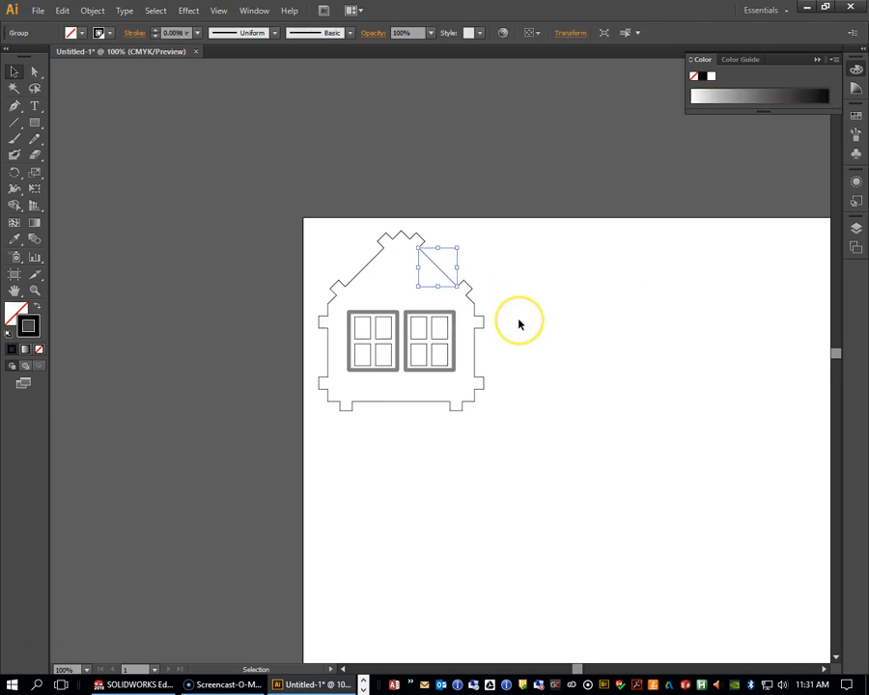
pyautogui.click(353, 315)
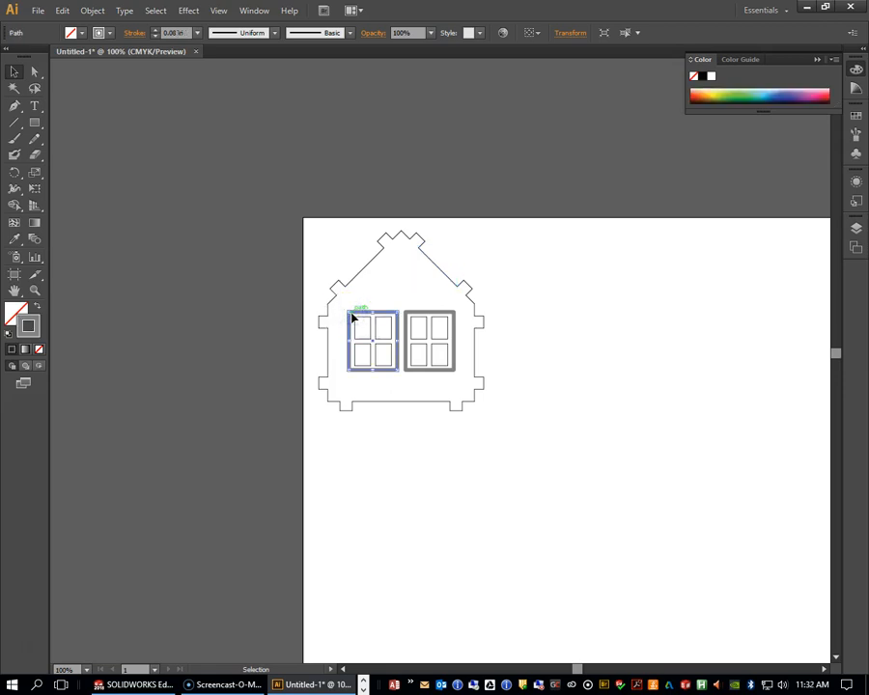
pyautogui.keyDown('shift'); pyautogui.click(419, 312); pyautogui.keyUp('shift')
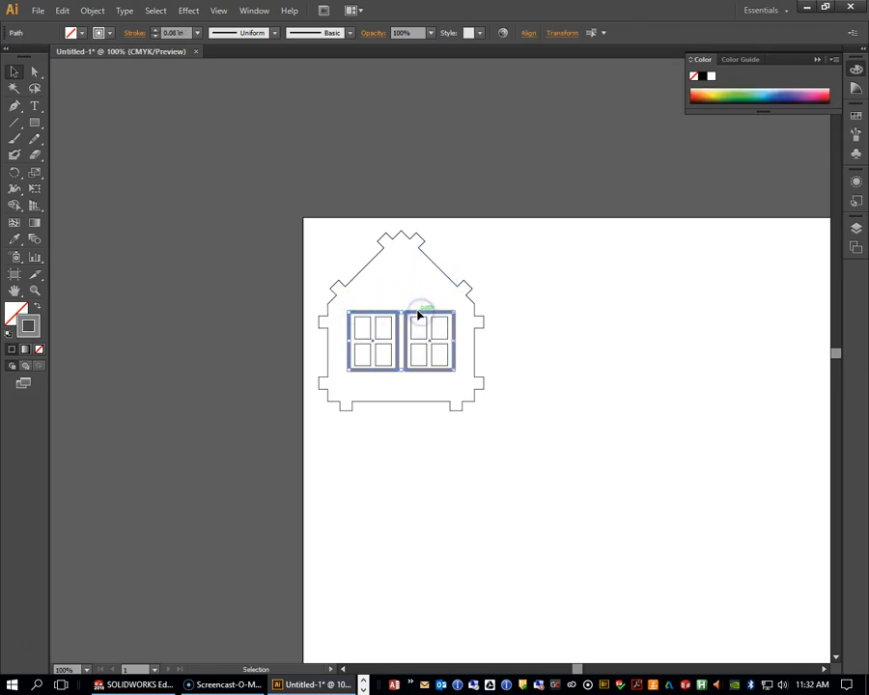
pyautogui.click(526, 346)
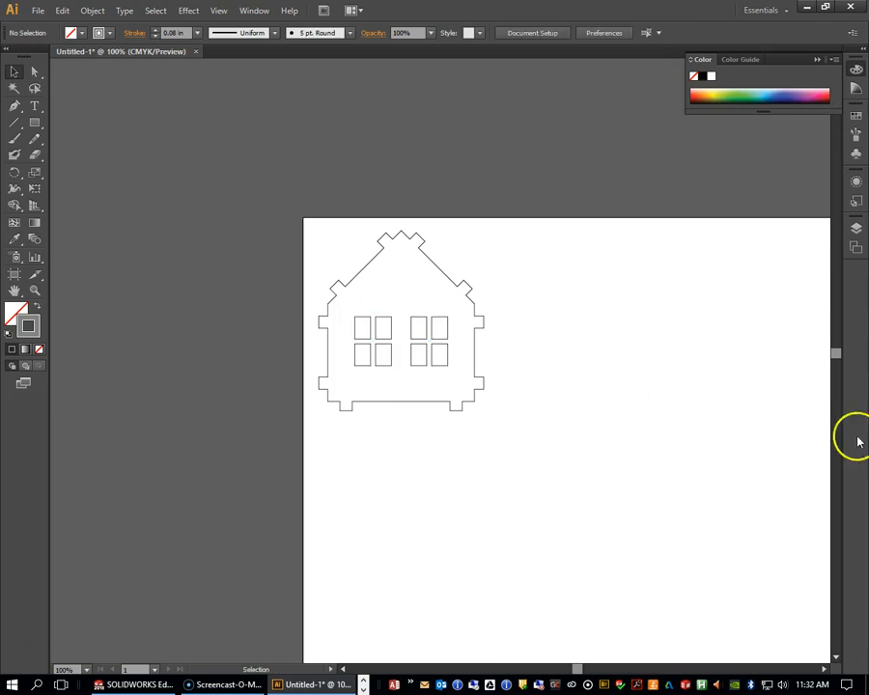
# Create a new layer above Layer 1 and paste the two cut window frames in place on it
pyautogui.click(858, 231)
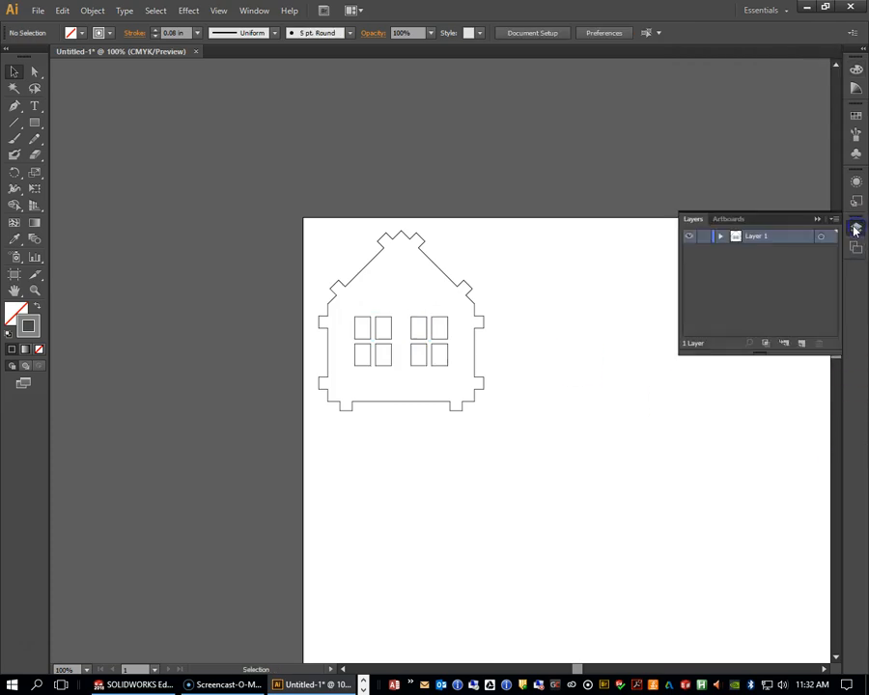
pyautogui.click(802, 345)
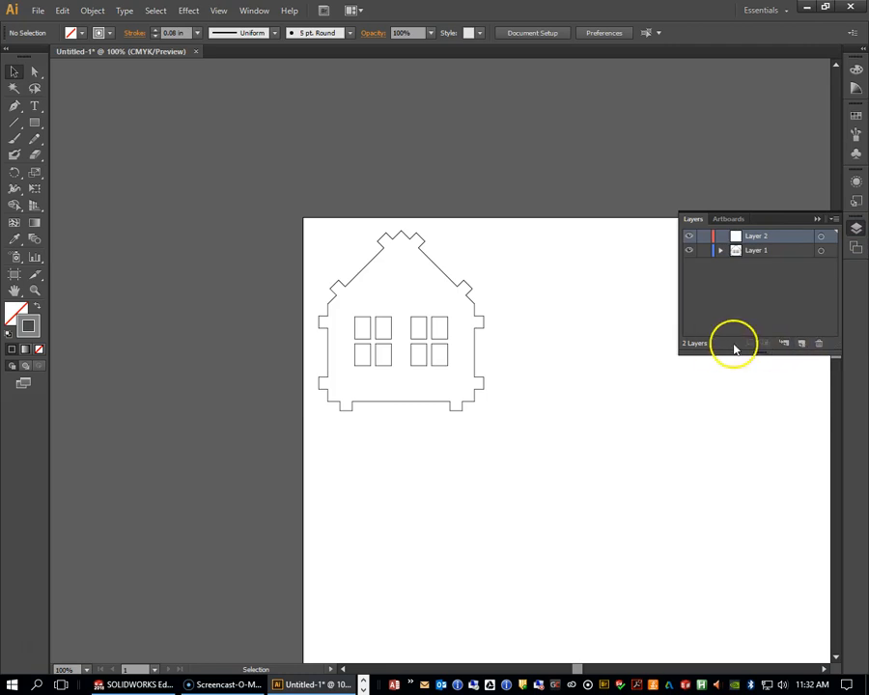
pyautogui.click(61, 10)
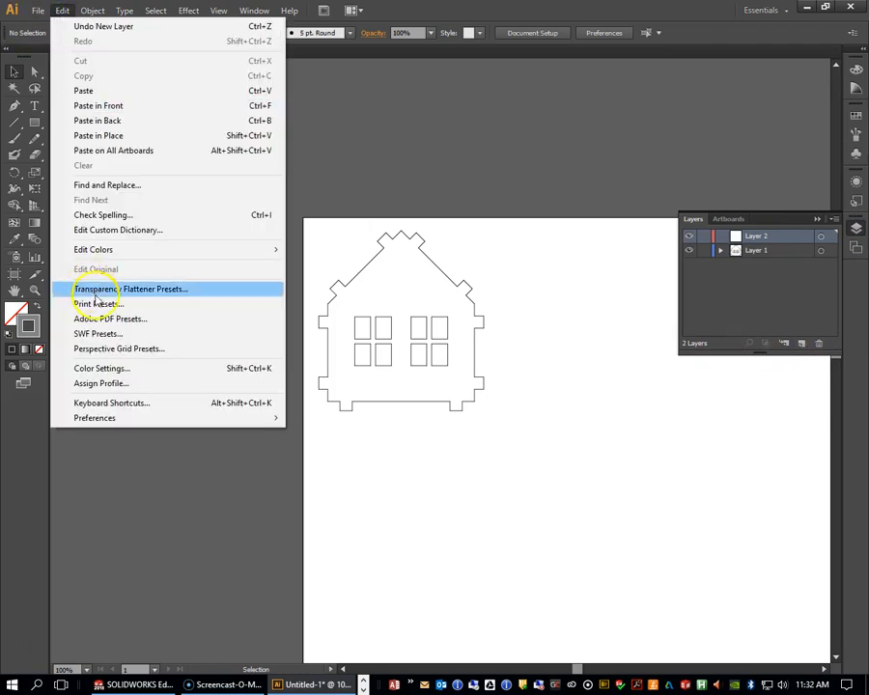
pyautogui.click(140, 135)
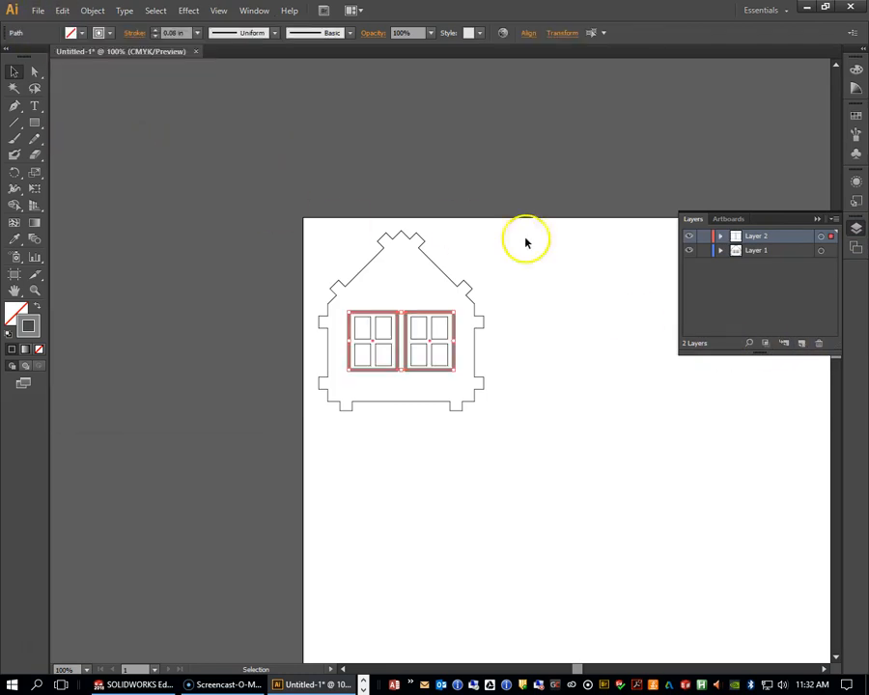
# Hide Layer 2, set the stroke weight of all house and pane outlines to 0.001 in, and show Layer 2 again
pyautogui.click(689, 236)
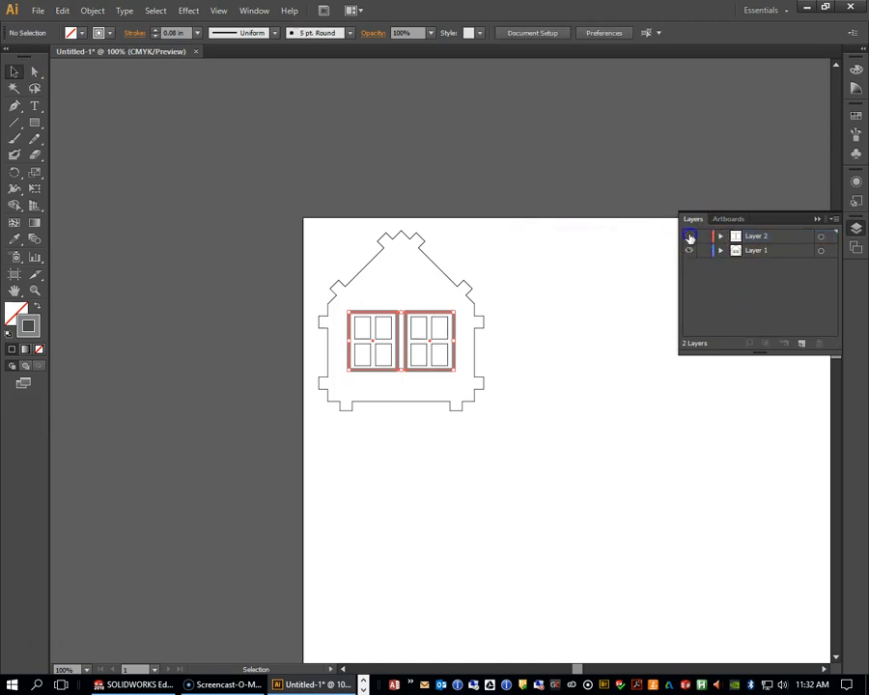
pyautogui.moveTo(278, 207)
pyautogui.mouseDown()
pyautogui.moveTo(532, 435)
pyautogui.moveTo(545, 458)
pyautogui.mouseUp()
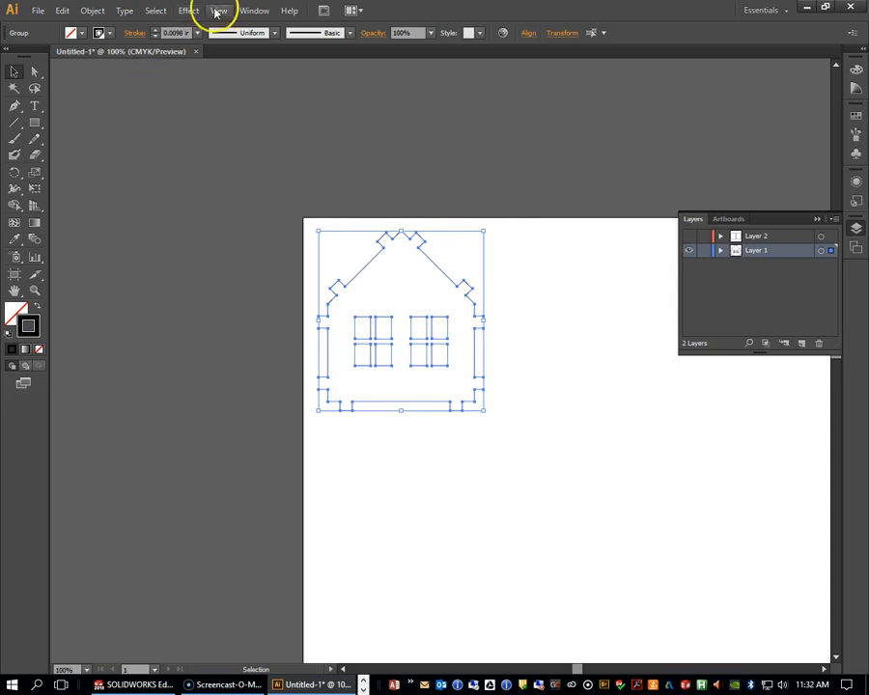
pyautogui.click(175, 33)
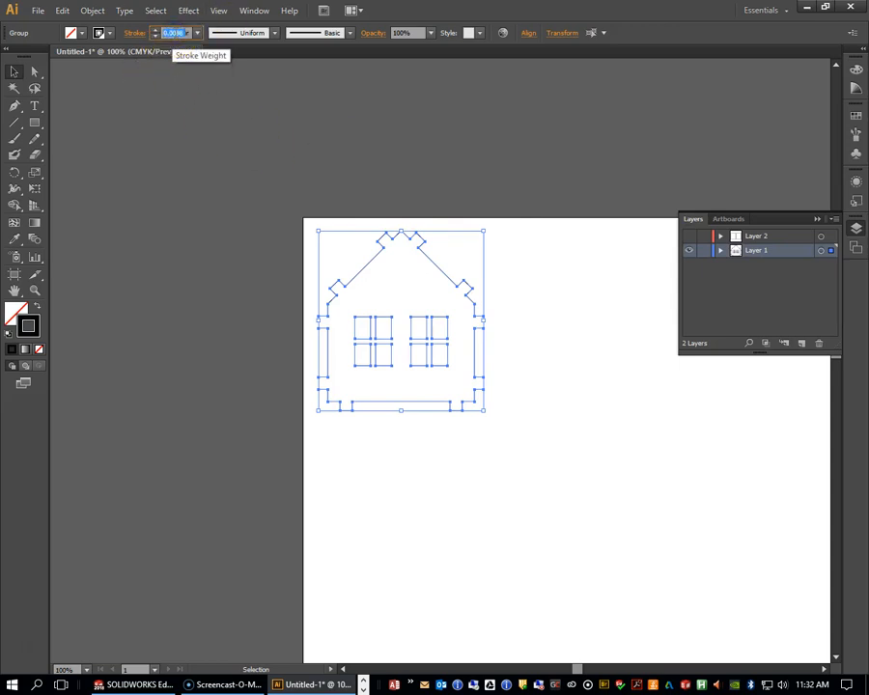
pyautogui.press('Return')
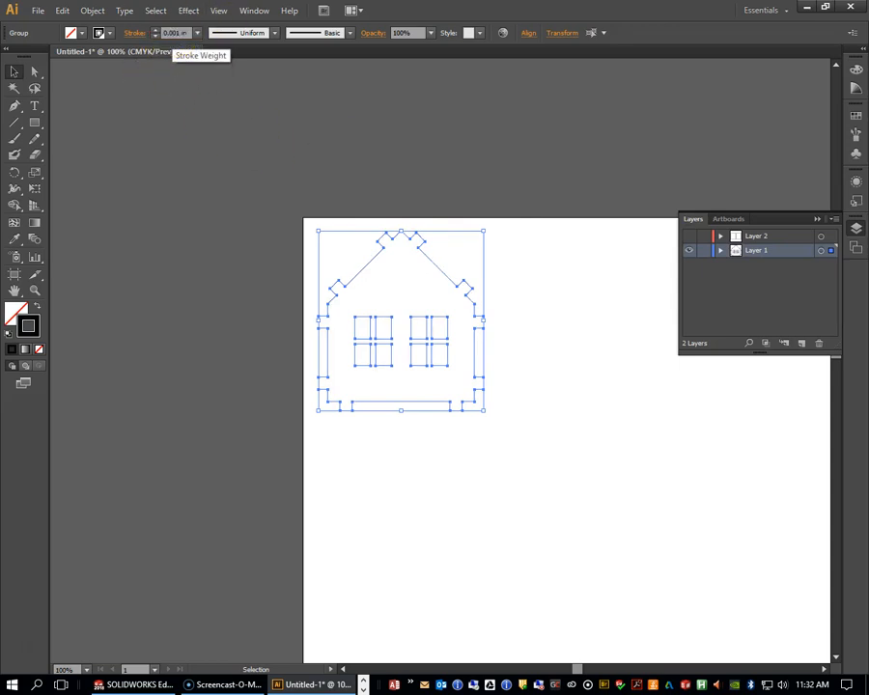
pyautogui.click(688, 236)
pyautogui.click(594, 197)
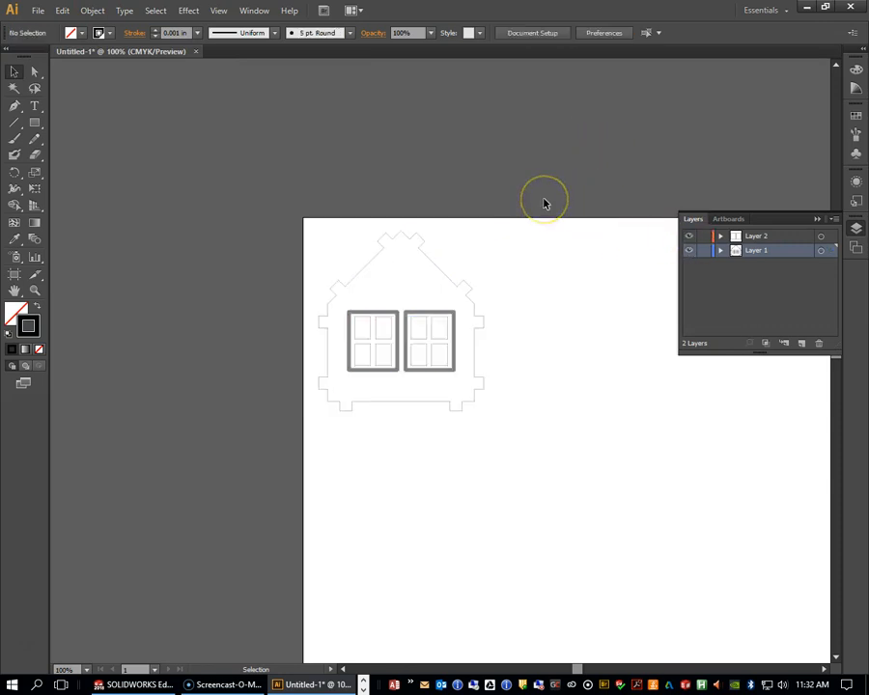